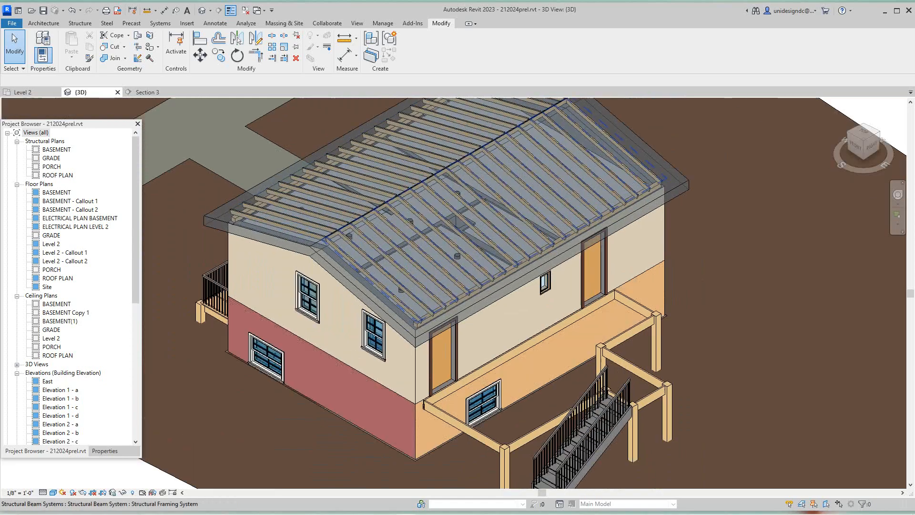
Examine the wood deck's perimeter beams, posts and stair beside the house in the 3D view
scroll(469, 313, "down", 6)
scroll(544, 381, "up", 5)
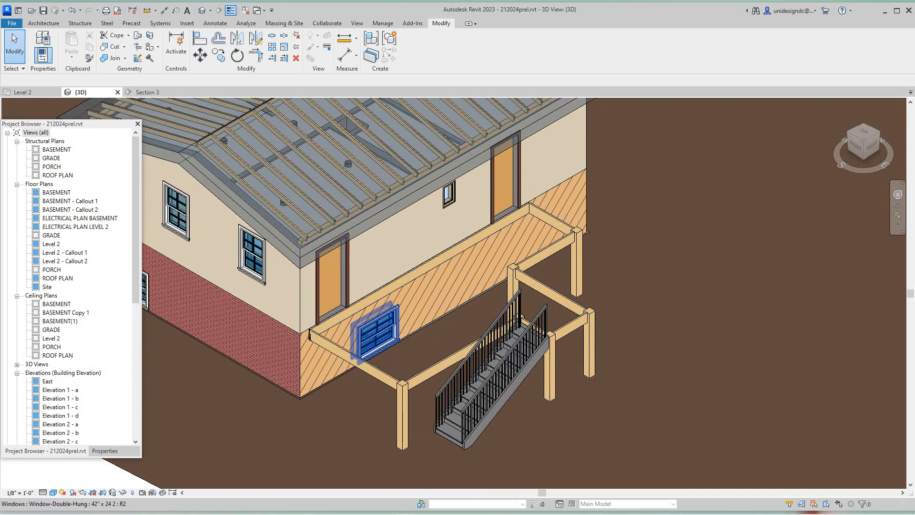
scroll(403, 384, "up", 4)
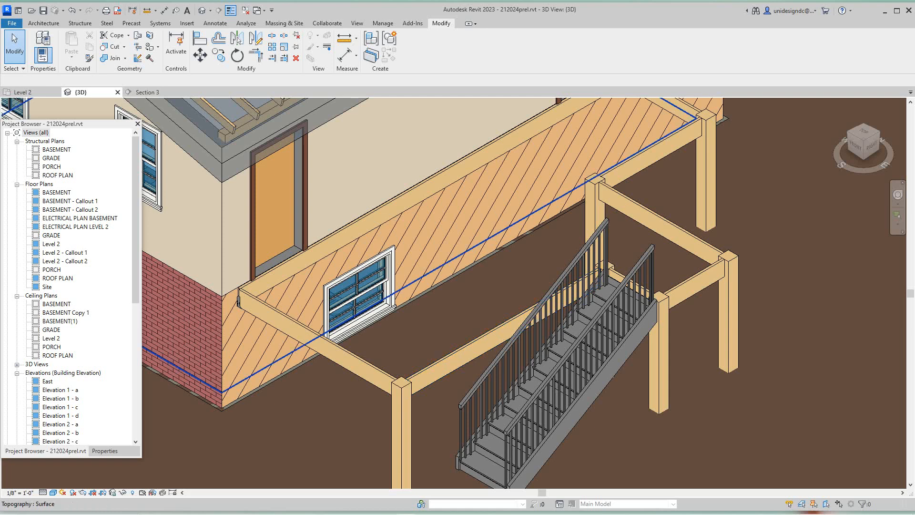
scroll(402, 379, "down", 3)
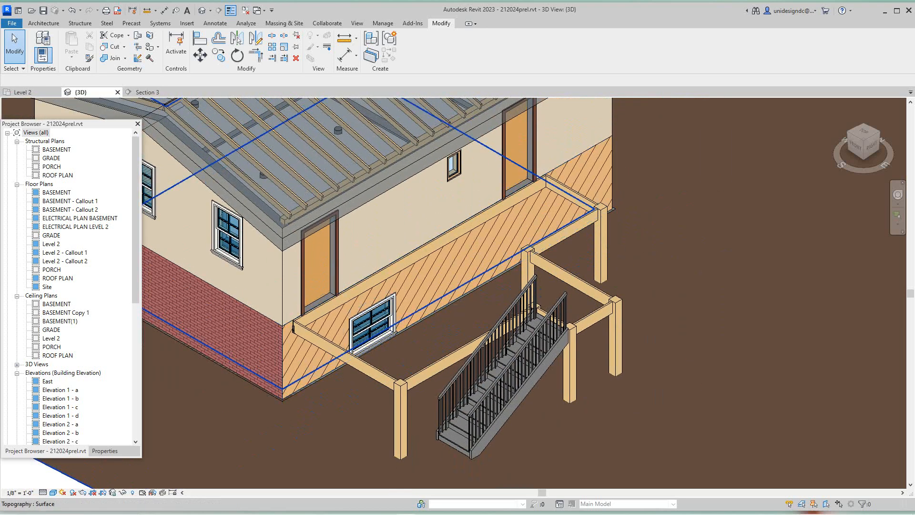
scroll(579, 316, "down", 1)
scroll(367, 210, "down", 1)
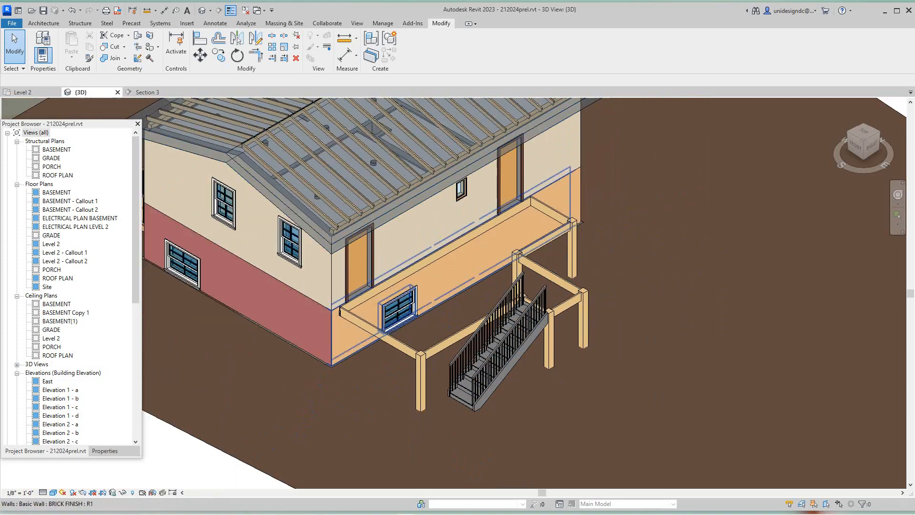
scroll(460, 293, "up", 3)
scroll(477, 286, "down", 2)
scroll(423, 306, "up", 3)
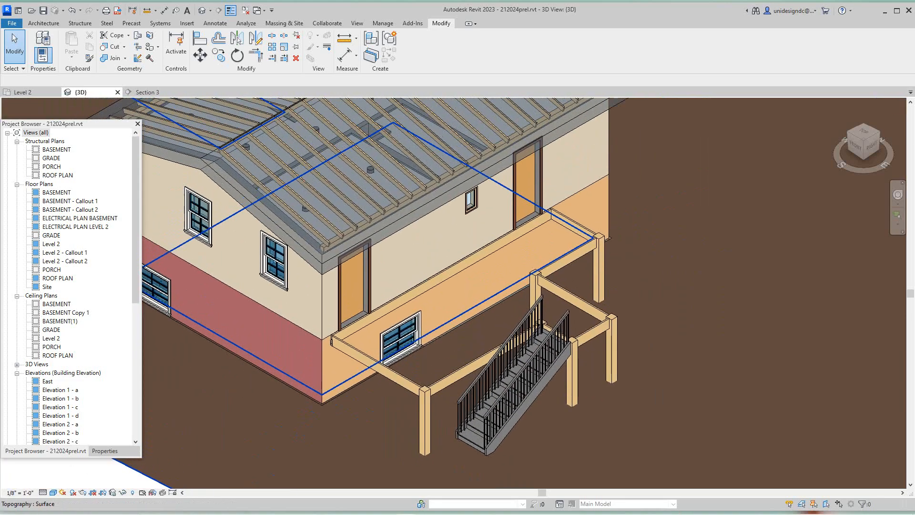
scroll(429, 293, "down", 2)
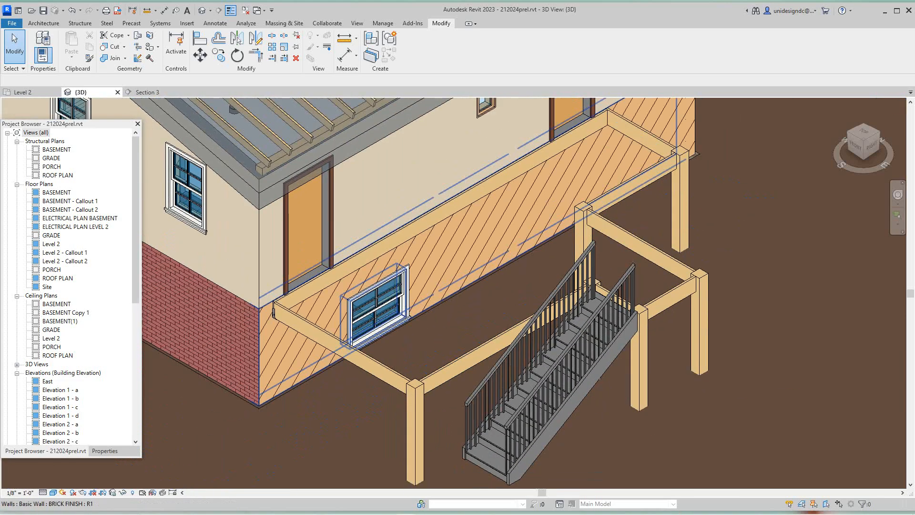
scroll(384, 228, "down", 2)
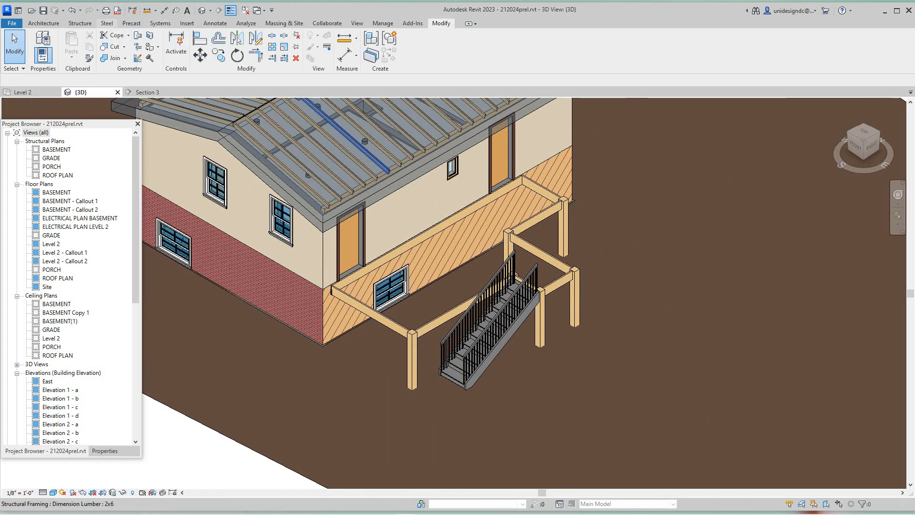
left_click(79, 23)
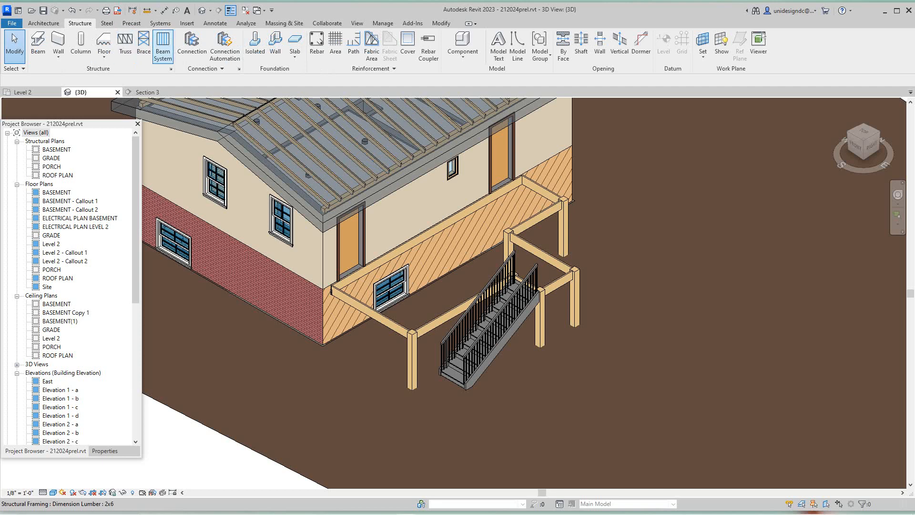
left_click(163, 44)
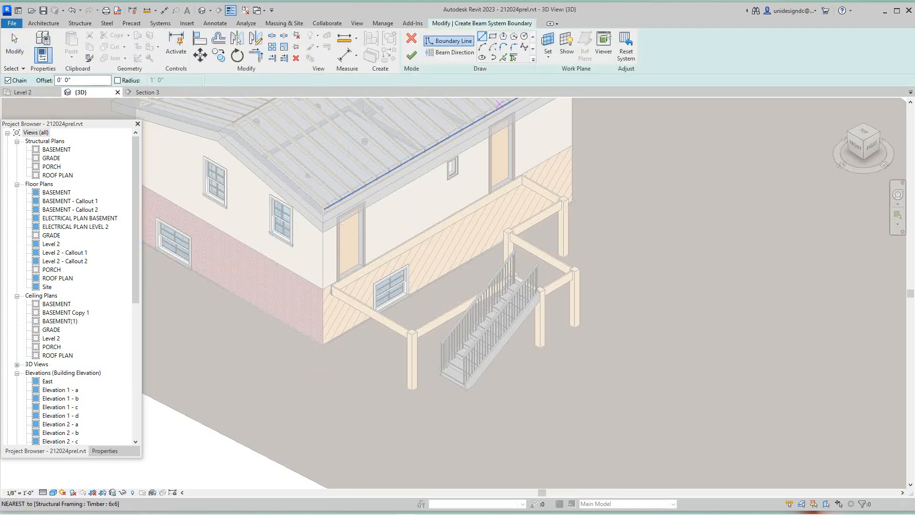
left_click(504, 57)
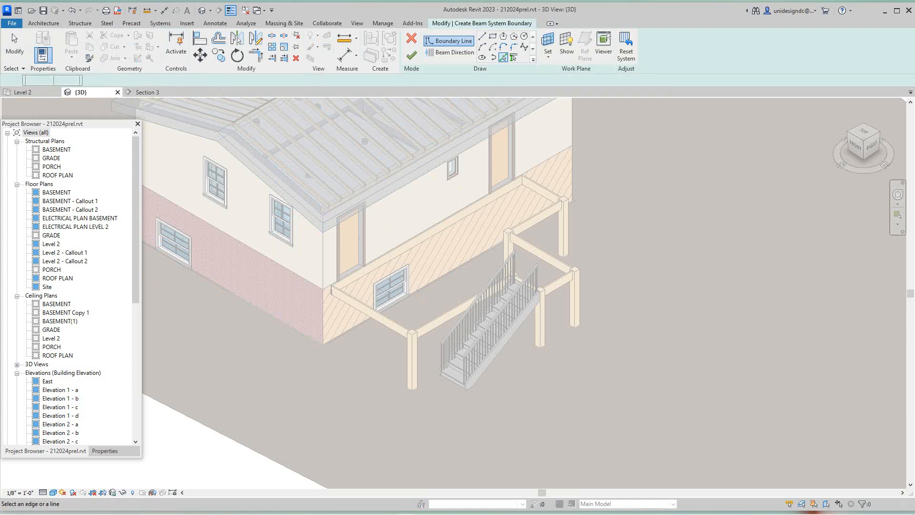
scroll(457, 228, "up", 3)
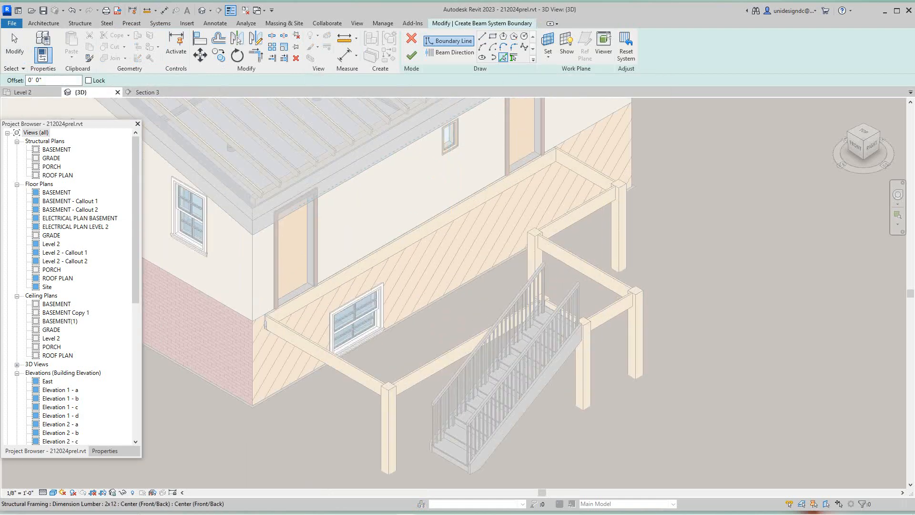
scroll(615, 165, "up", 2)
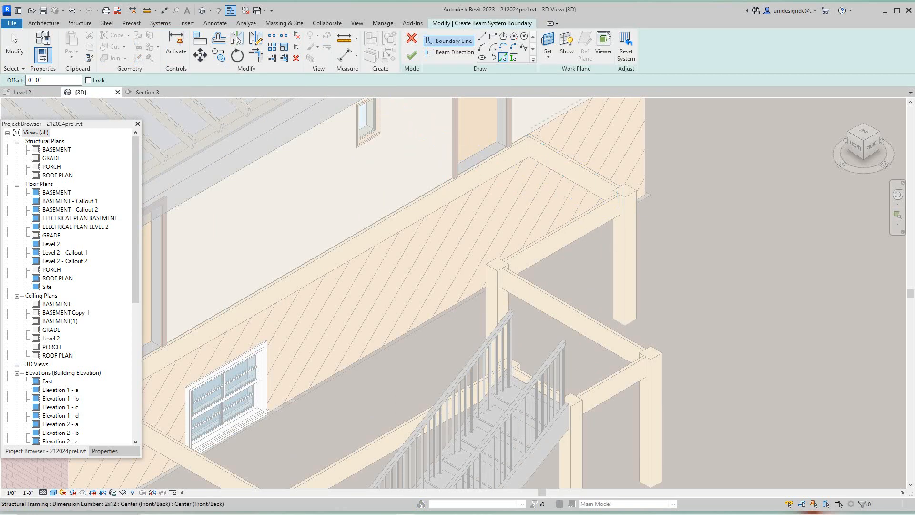
scroll(500, 248, "down", 3)
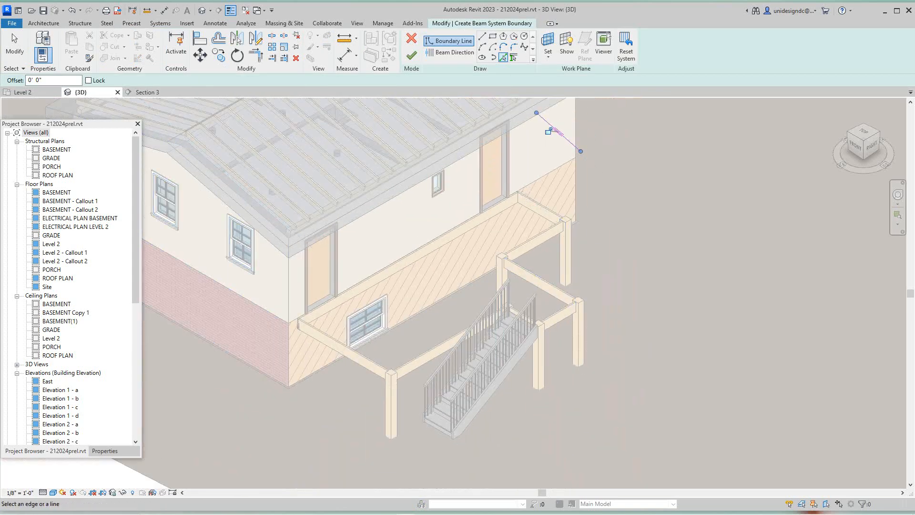
left_click(411, 39)
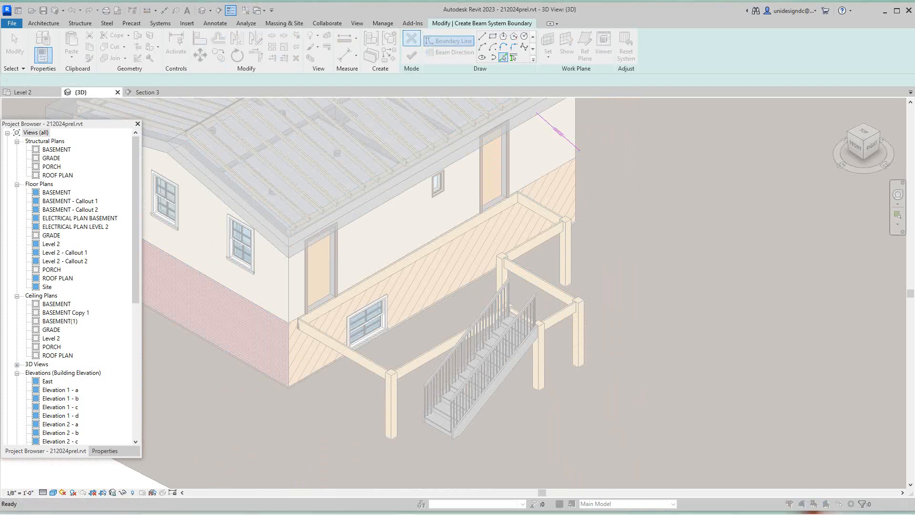
left_click(481, 273)
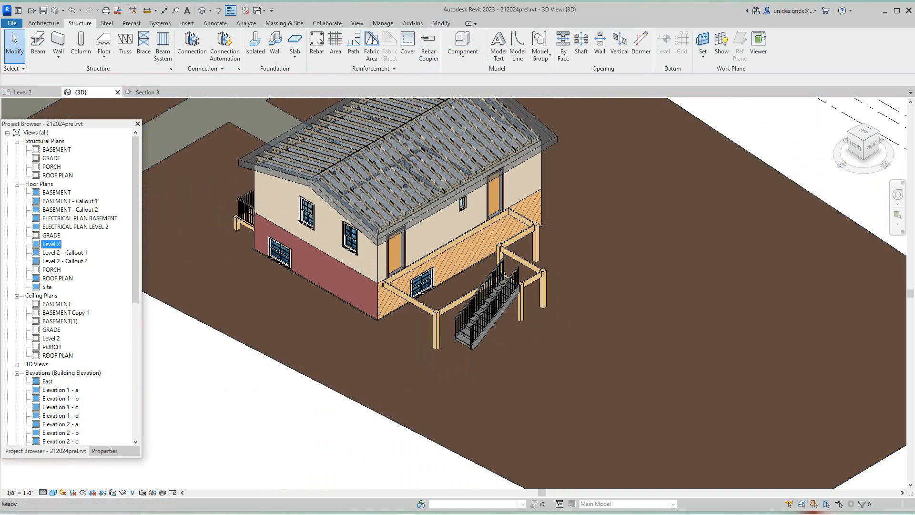
Open the Level 2 floor plan and start an automatic beam system with the beam type Dimension Lumber : 2x12
double_click(52, 244)
scroll(583, 287, "up", 3)
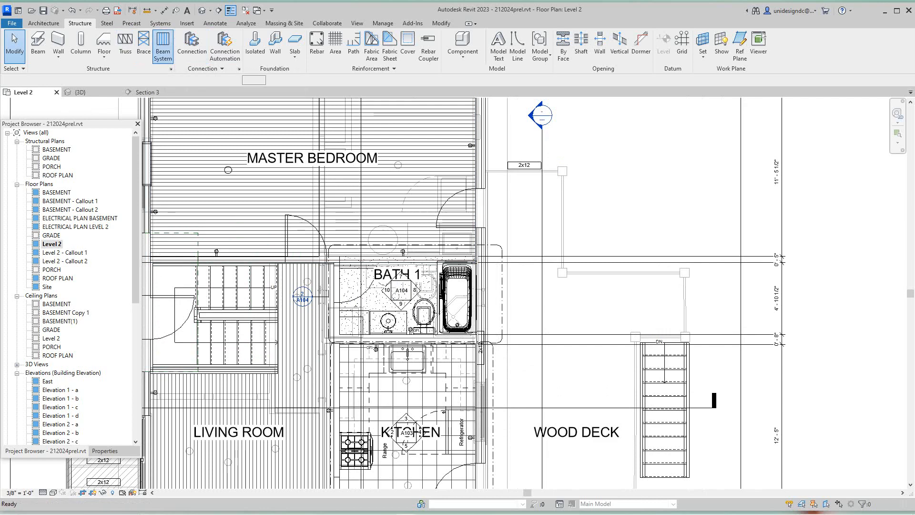
left_click(163, 48)
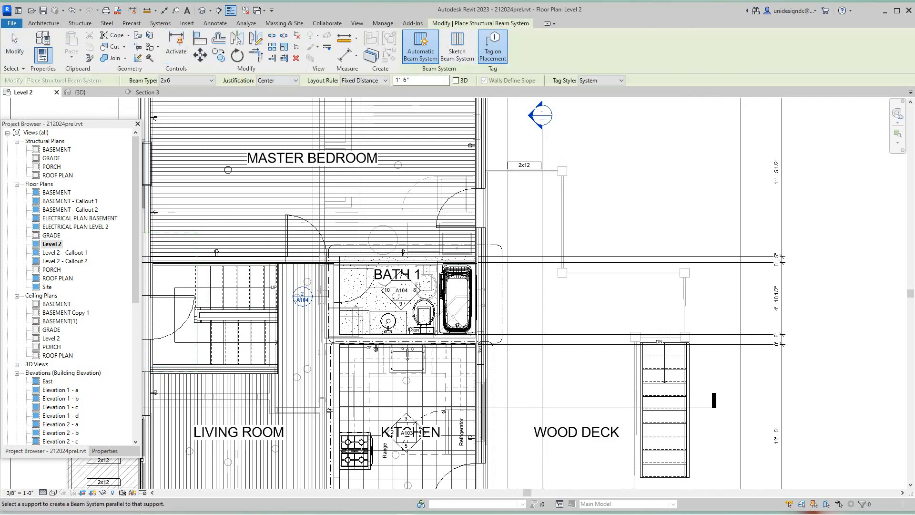
left_click(105, 451)
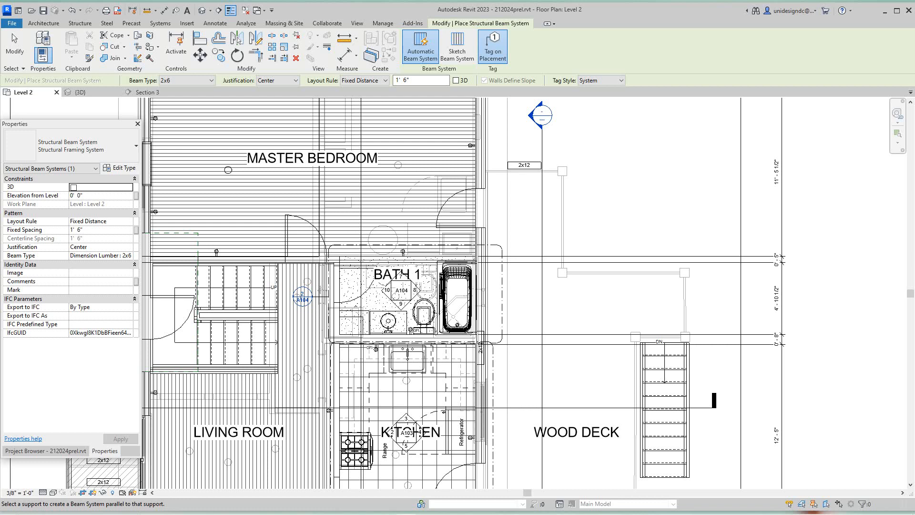
left_click(129, 256)
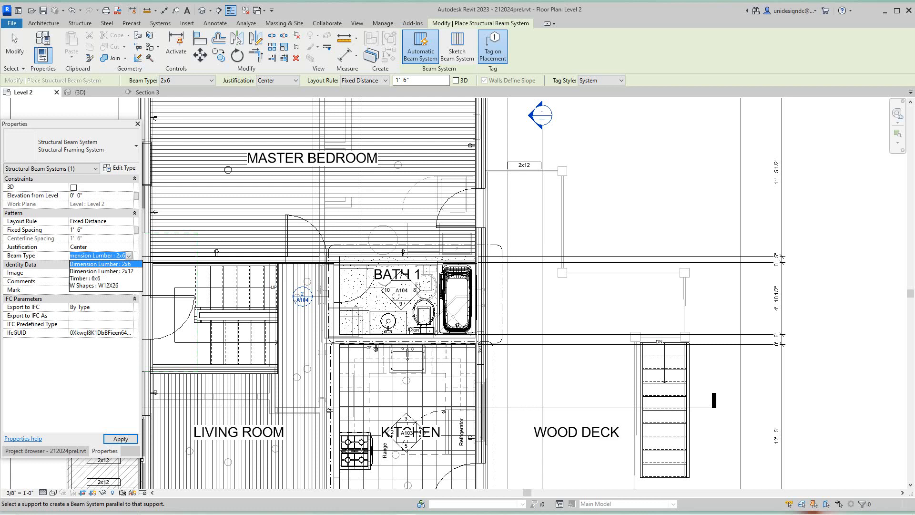
left_click(102, 271)
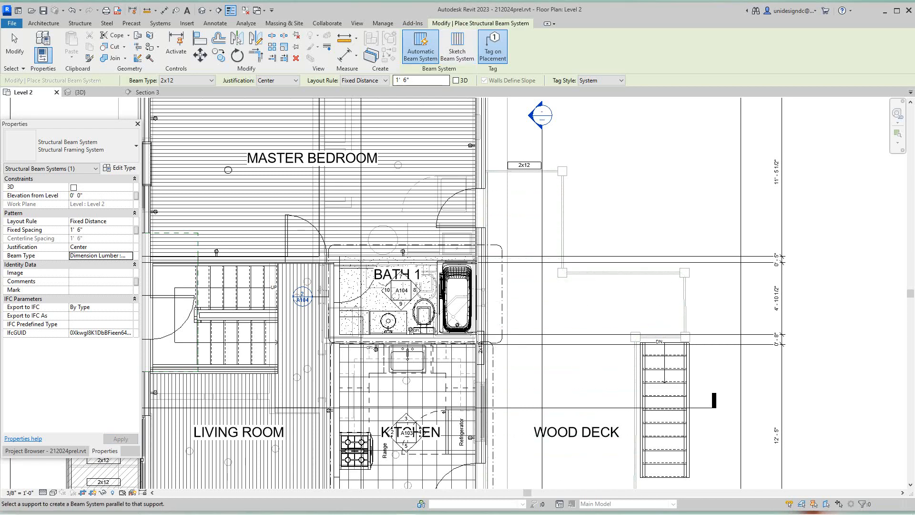
Place the beam system inside the wood deck frame, parallel to the 2x12 beam beside the master bedroom, and show it in 3D
scroll(512, 177, "down", 3)
scroll(521, 183, "up", 4)
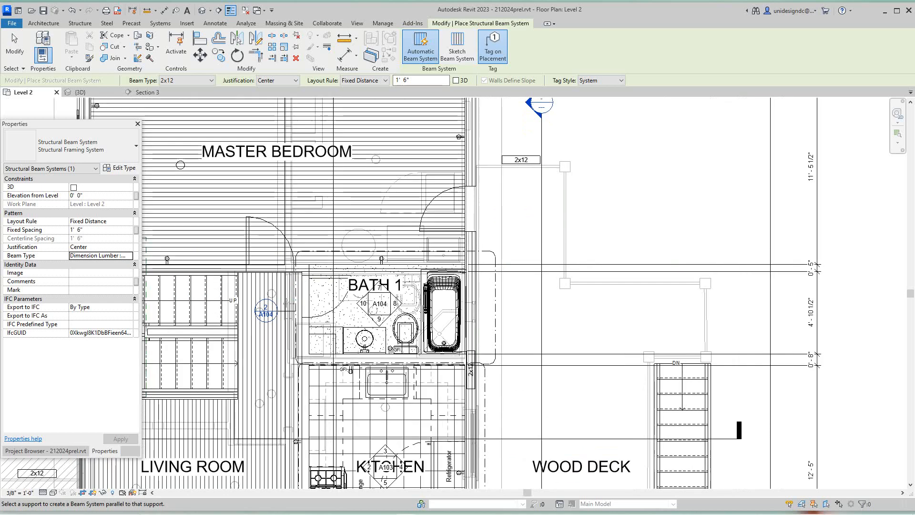
scroll(527, 173, "down", 4)
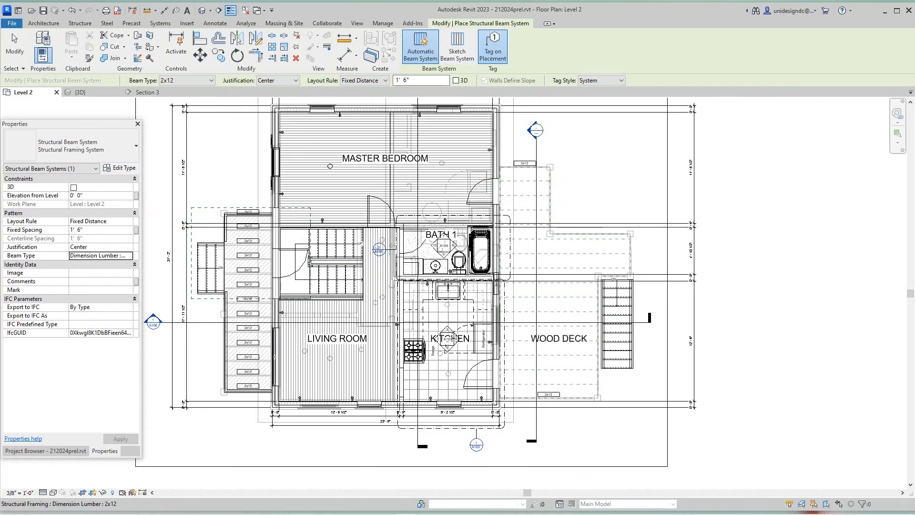
scroll(526, 172, "up", 3)
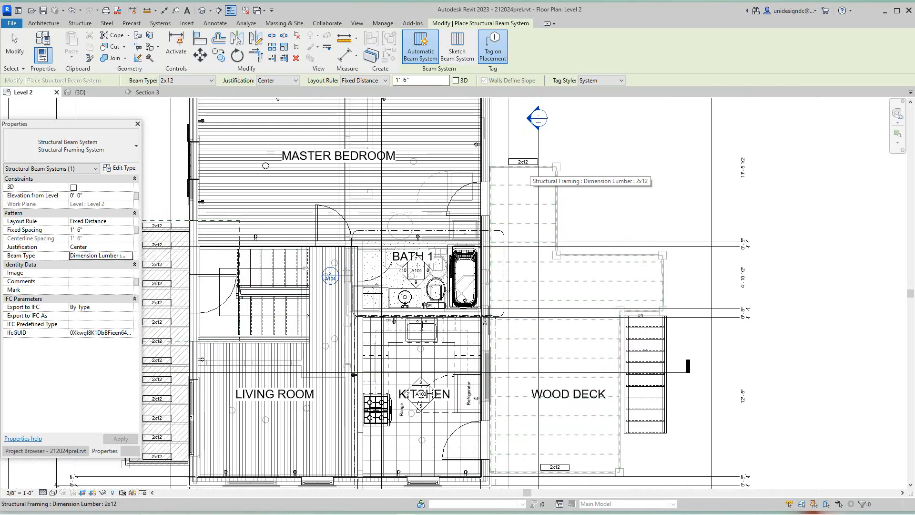
left_click(527, 173)
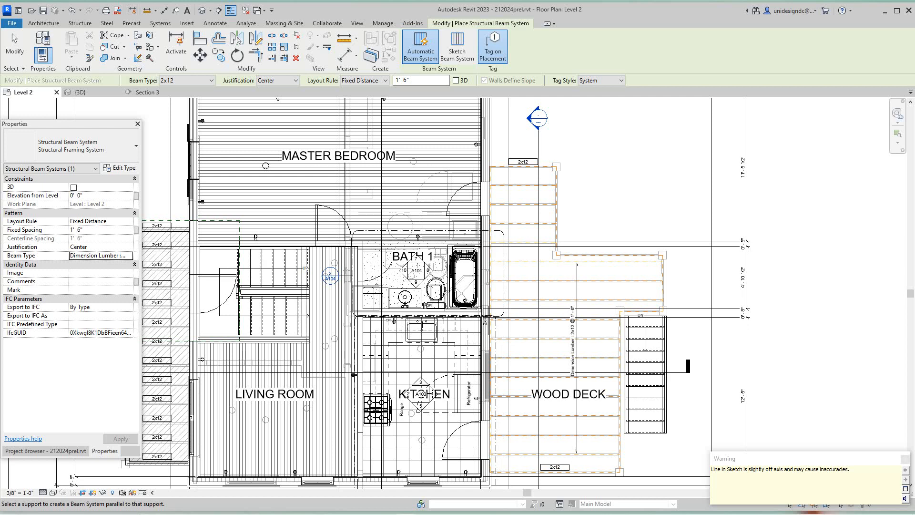
scroll(579, 287, "down", 4)
scroll(629, 391, "up", 5)
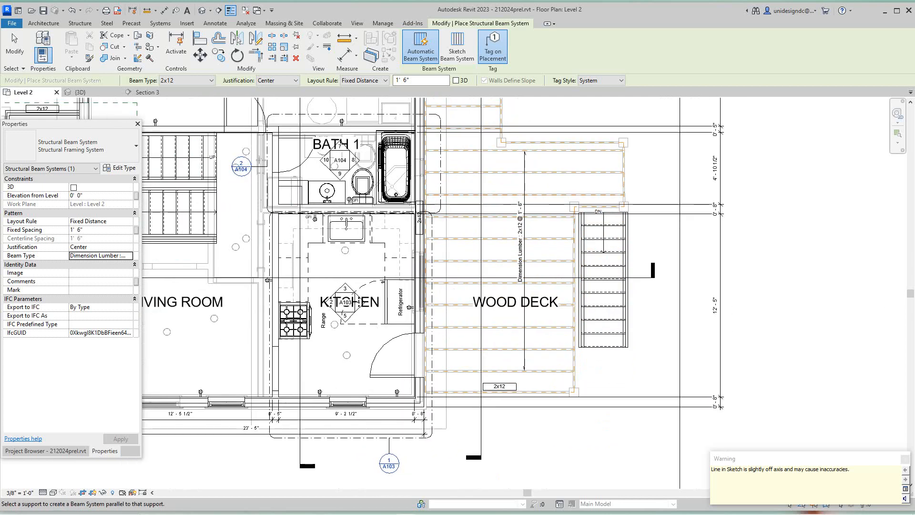
scroll(653, 270, "down", 3)
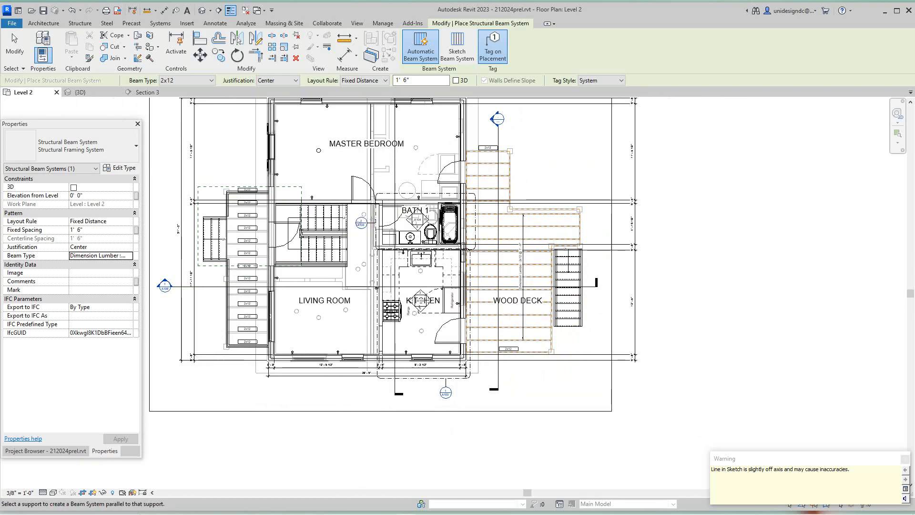
left_click(203, 10)
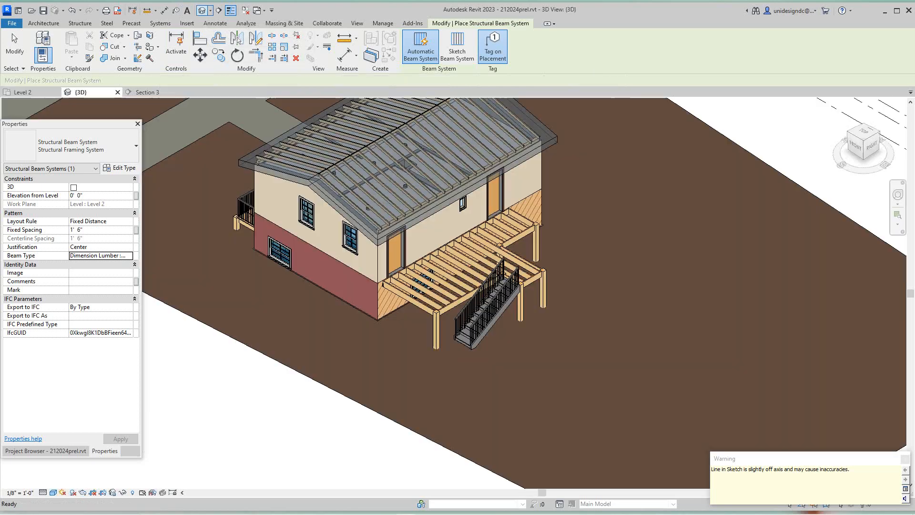
left_click(457, 46)
scroll(477, 312, "up", 3)
middle_click_drag(477, 313, 467, 398)
left_click(412, 55)
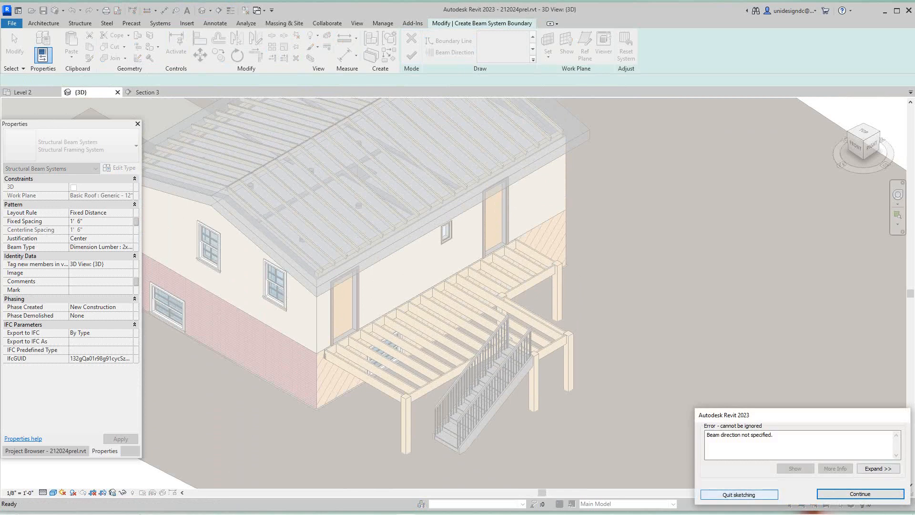
left_click(860, 494)
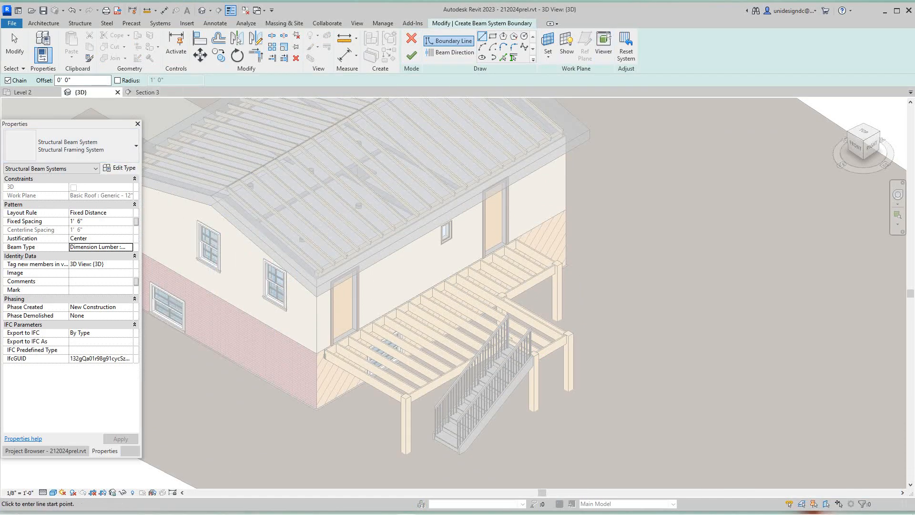
left_click(23, 92)
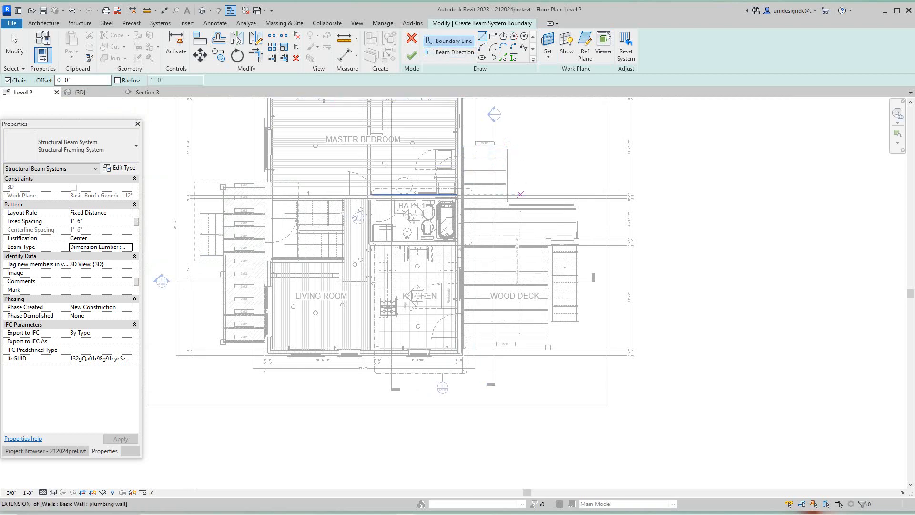
scroll(515, 165, "up", 1)
scroll(517, 167, "up", 1)
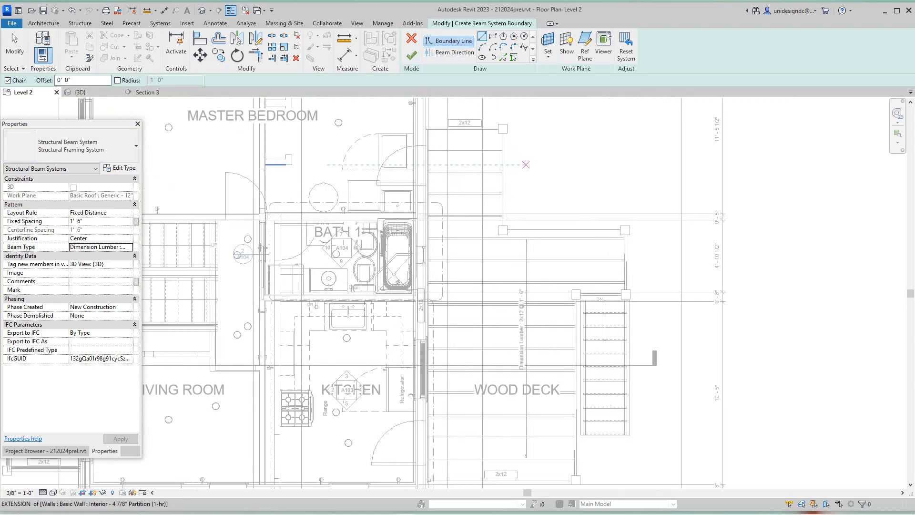
right_click(525, 165)
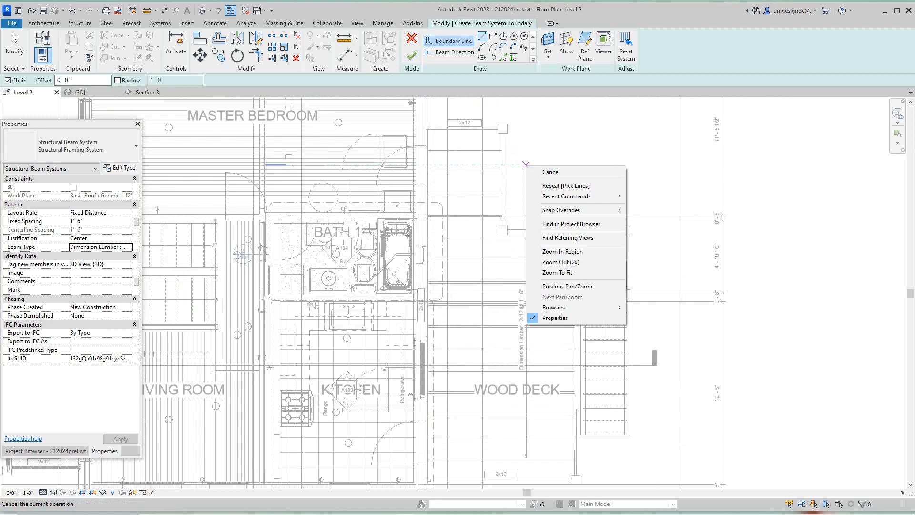
left_click(451, 52)
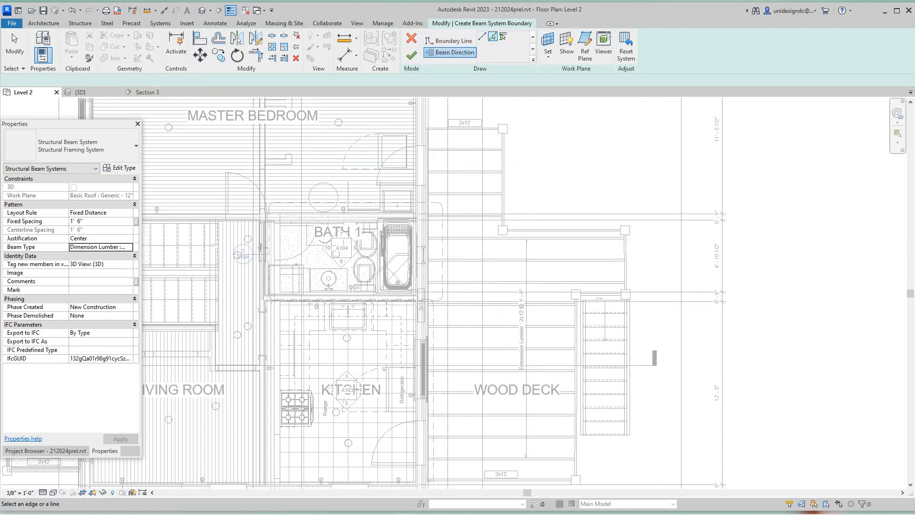
scroll(541, 233, "down", 3)
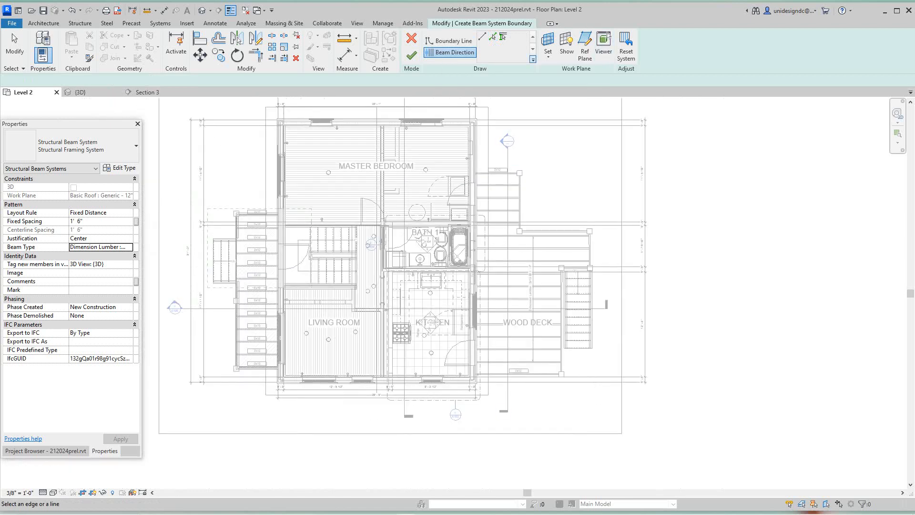
left_click(412, 38)
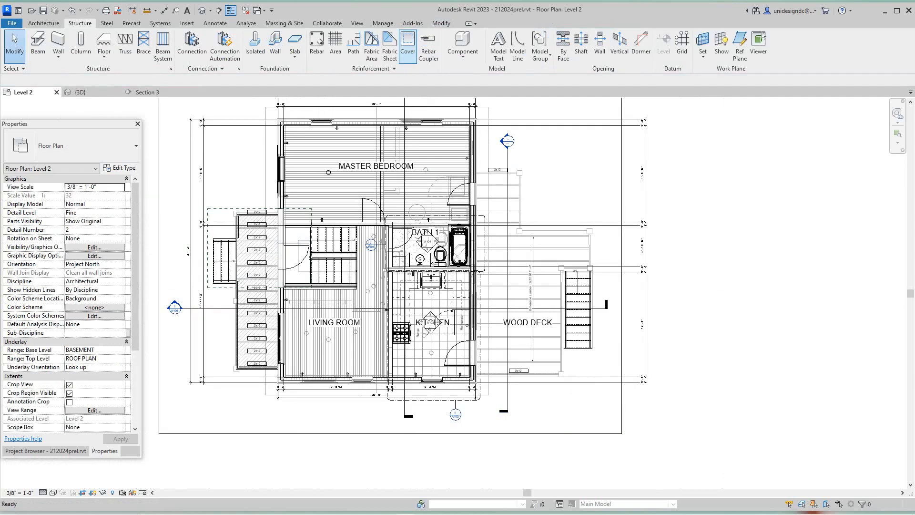
Open the wood deck beam system's boundary sketch for editing and focus on the outer edge above the stair
left_click(513, 253)
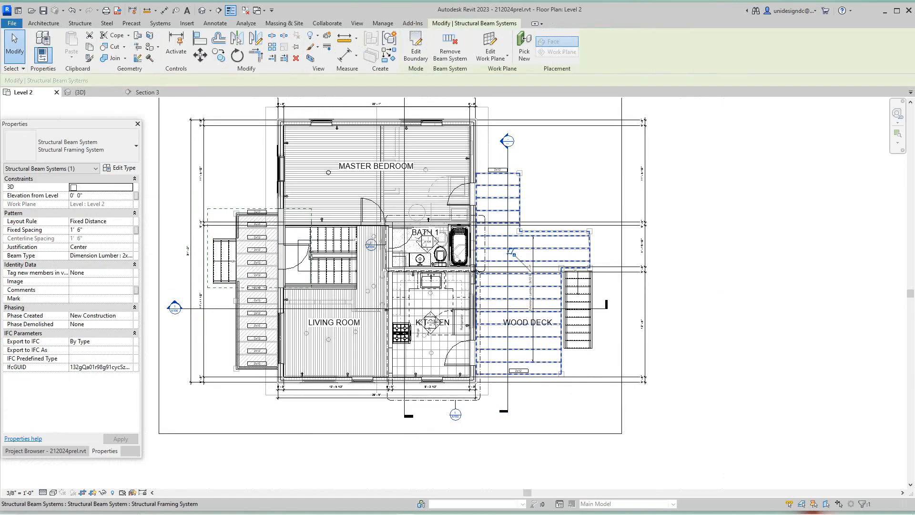
left_click(415, 48)
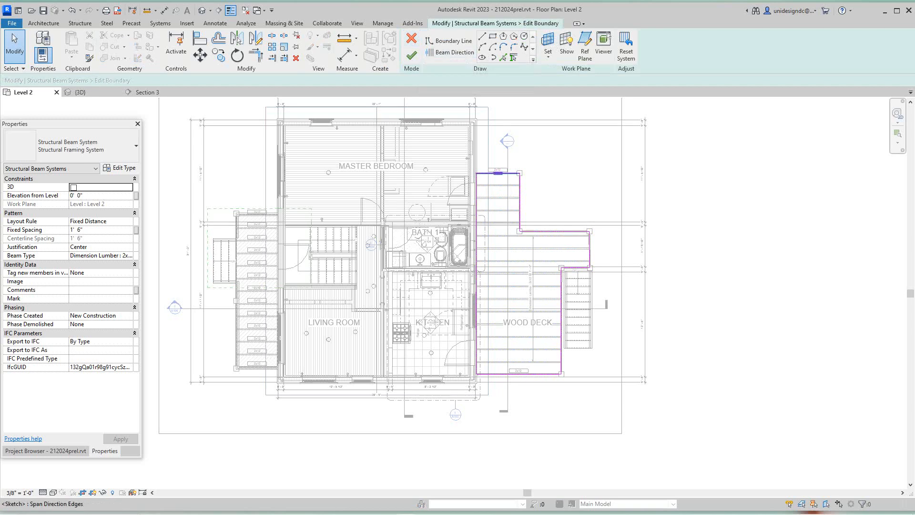
left_click(450, 52)
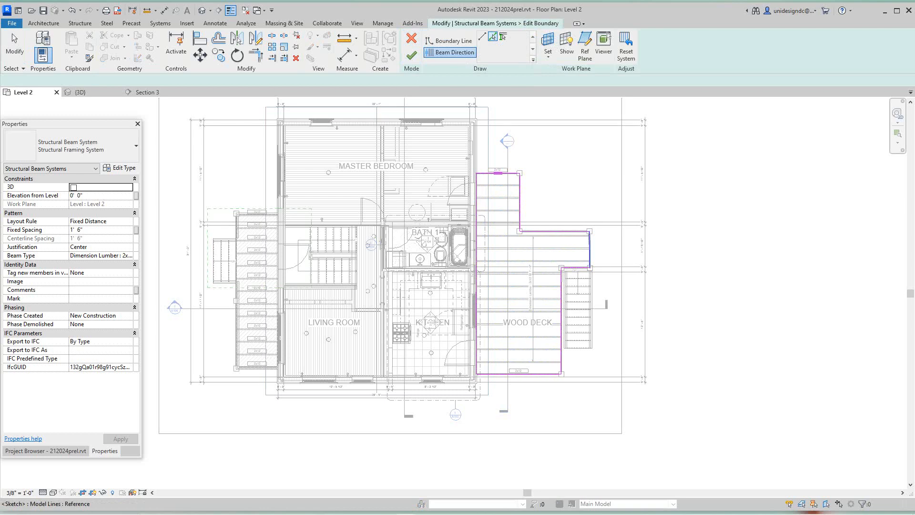
scroll(590, 250, "up", 4)
scroll(600, 253, "up", 3)
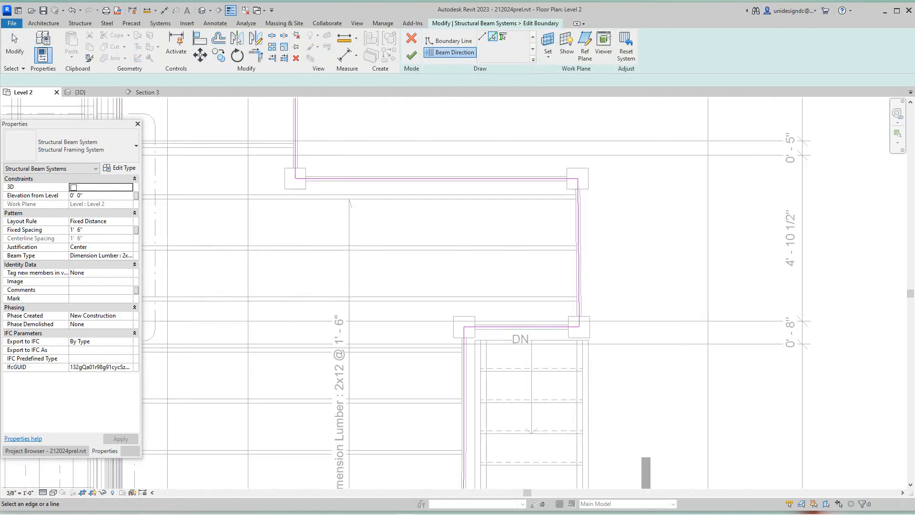
scroll(599, 254, "up", 2)
scroll(586, 314, "down", 5)
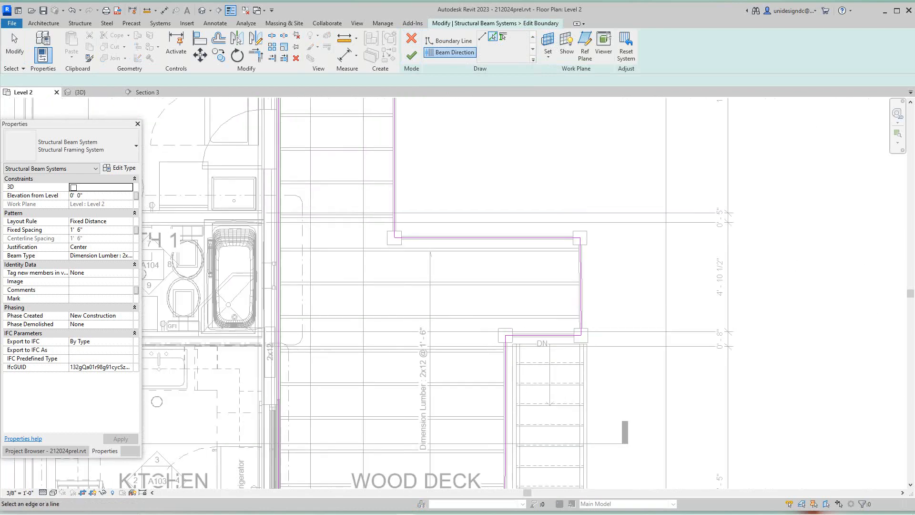
scroll(579, 315, "up", 2)
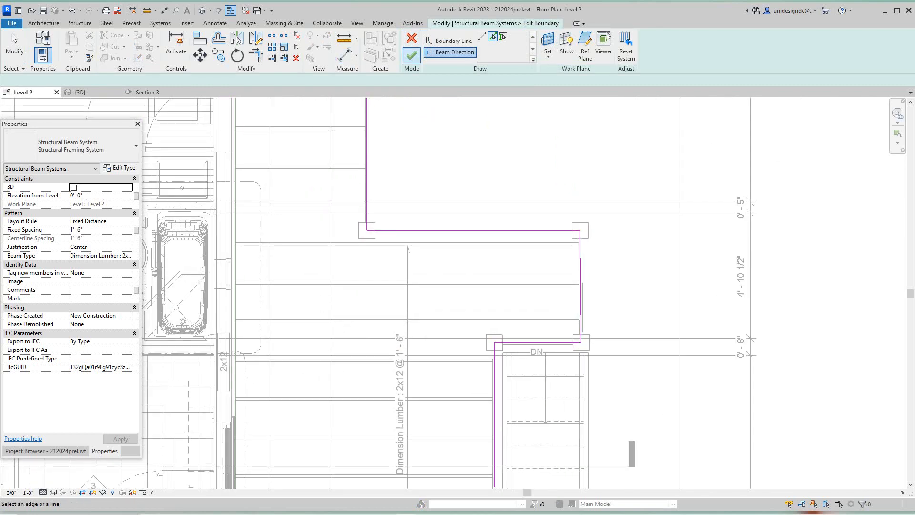
key("Escape")
Delete the slanted boundary line between the two outer posts at the head of the deck stair
scroll(556, 290, "up", 1)
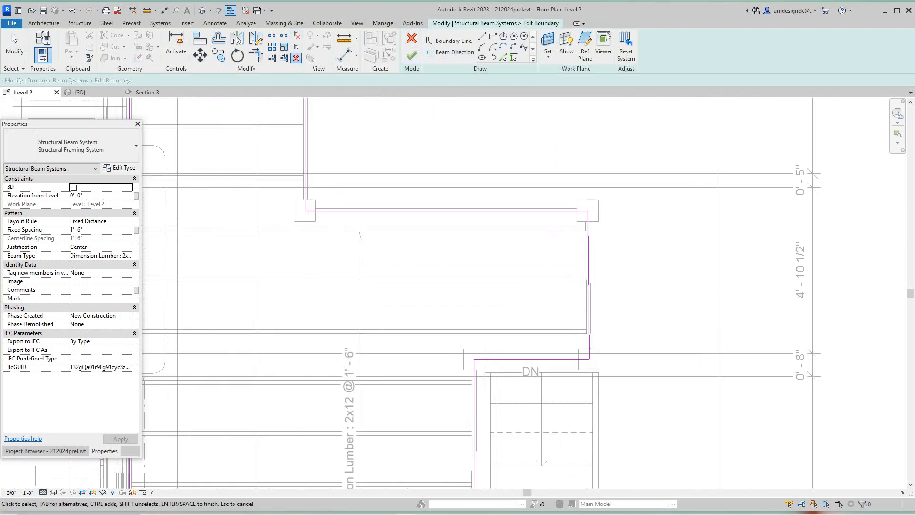
right_click(601, 301)
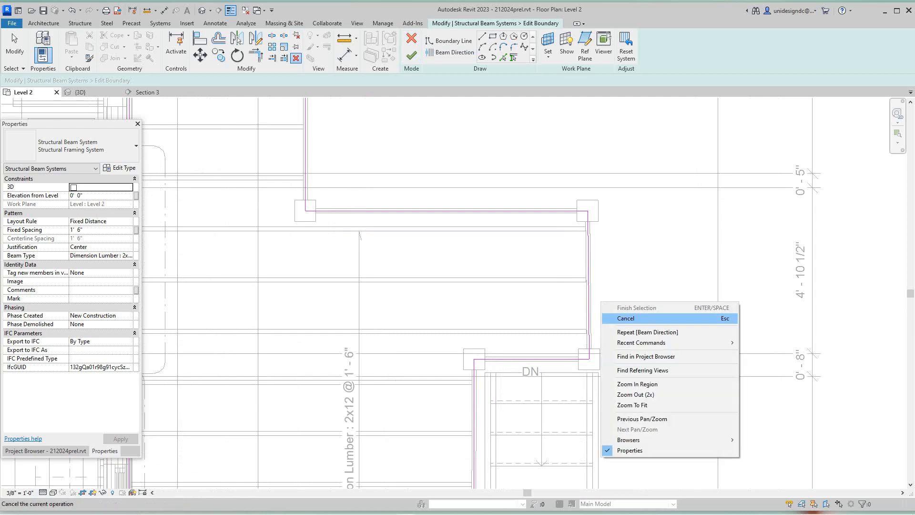
left_click(620, 319)
left_click(589, 286)
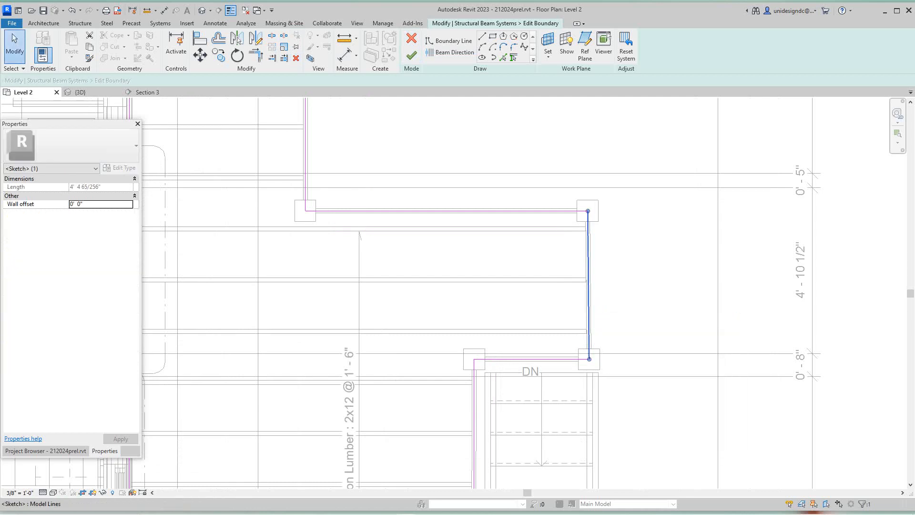
right_click(589, 319)
left_click(614, 202)
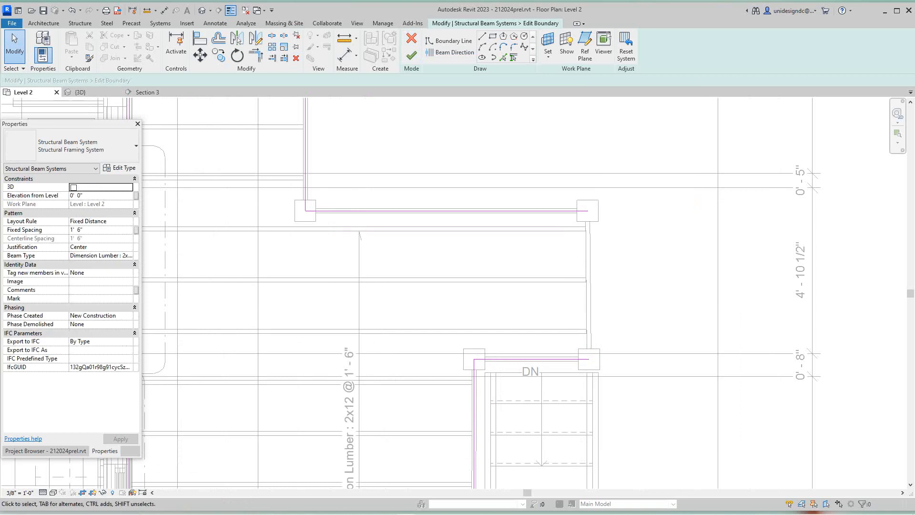
Draw a vertical boundary line about 4'-5" long to close the gap between the outer posts, and finish the boundary
scroll(467, 186, "down", 3)
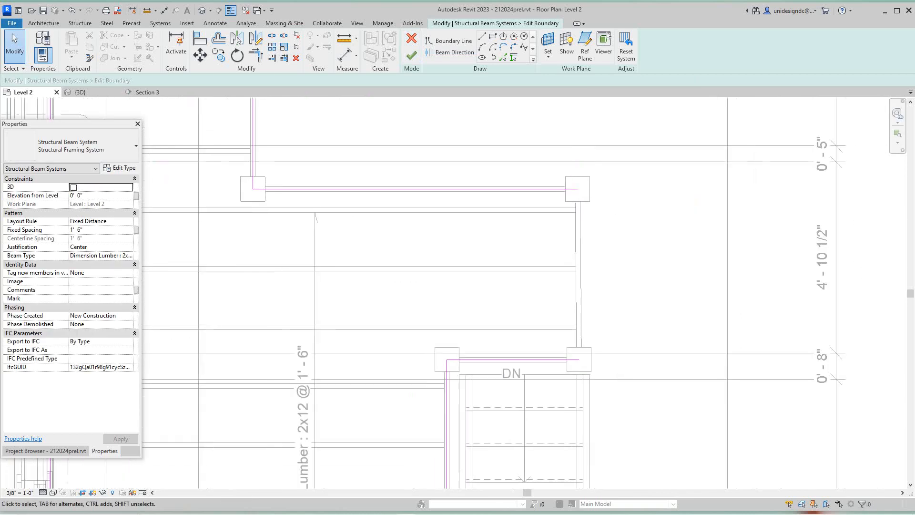
scroll(585, 323, "up", 3)
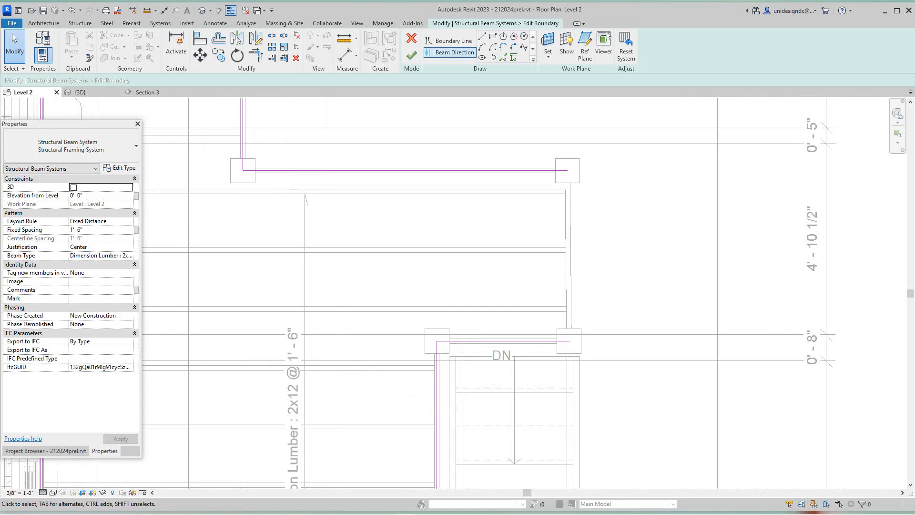
left_click(482, 36)
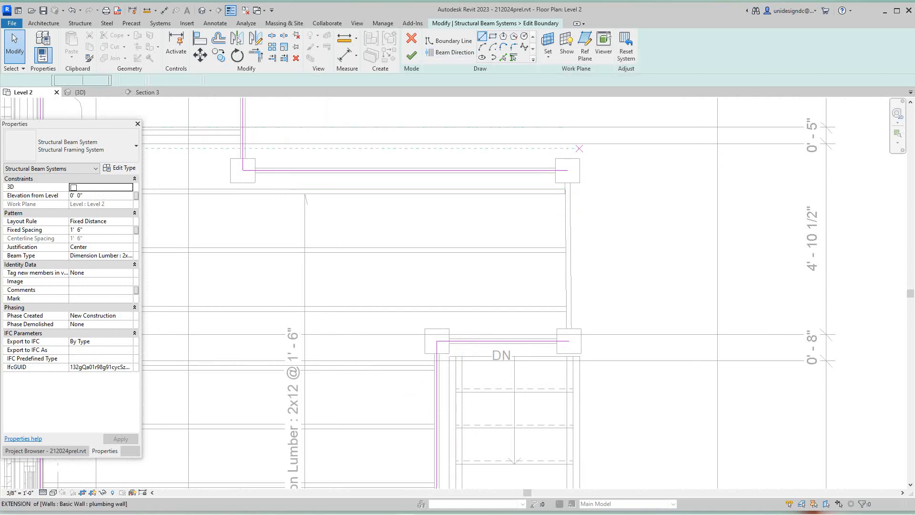
left_click(567, 170)
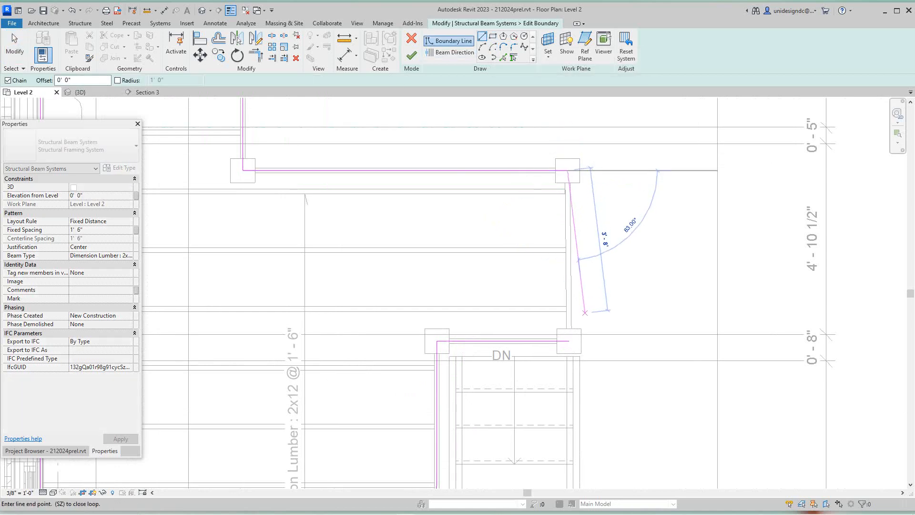
scroll(568, 341, "up", 2)
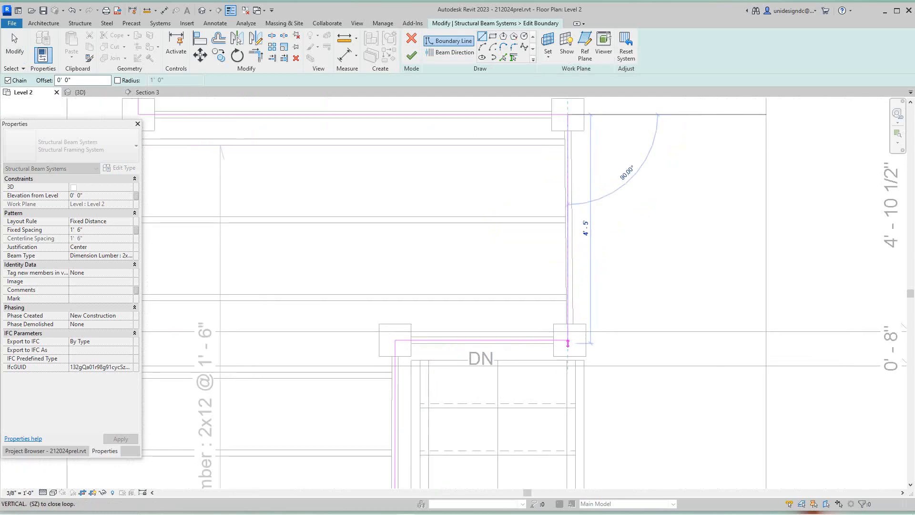
left_click(567, 340)
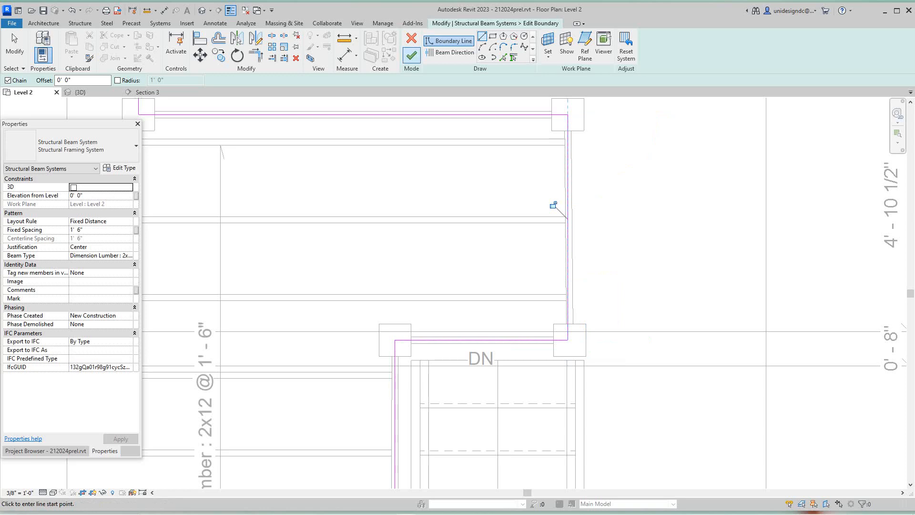
left_click(411, 55)
Check the deck joists in plan and in the 3D view, up to the joist hanger at the house corner
scroll(524, 158, "down", 5)
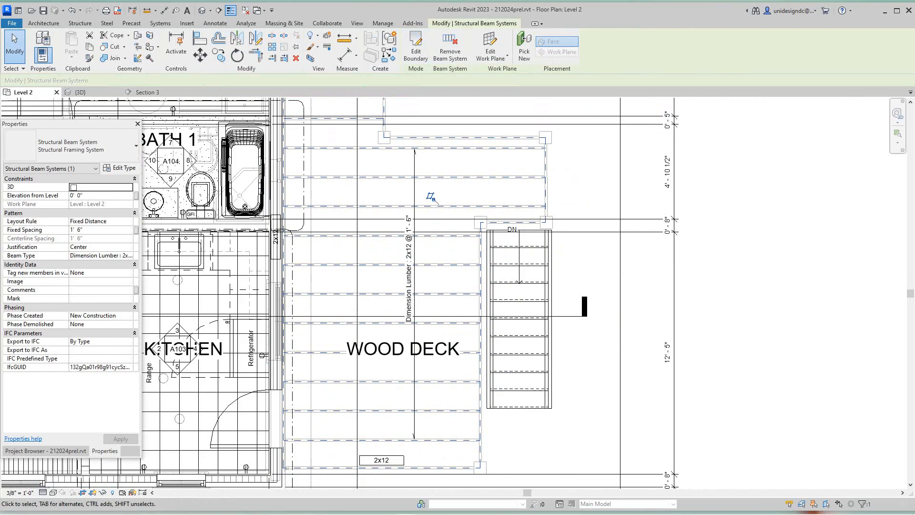
scroll(569, 226, "down", 3)
middle_click_drag(362, 286, 355, 292)
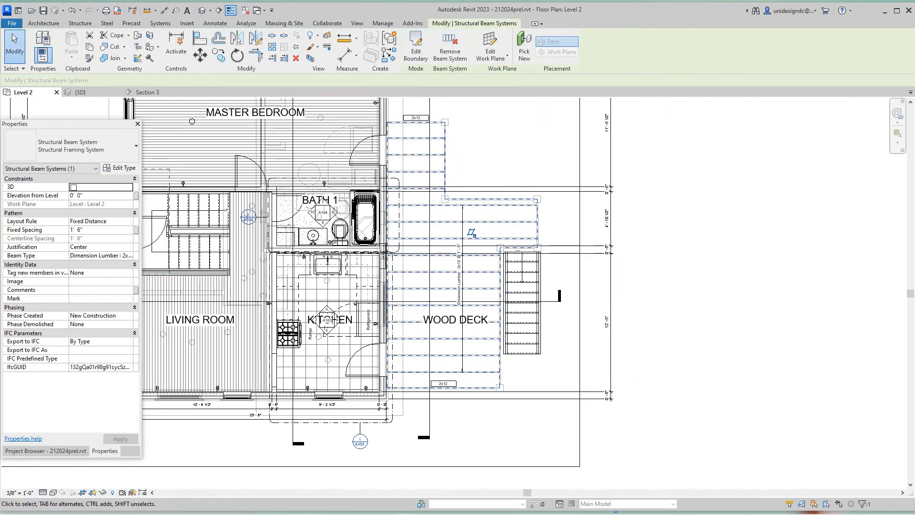
scroll(444, 295, "down", 2)
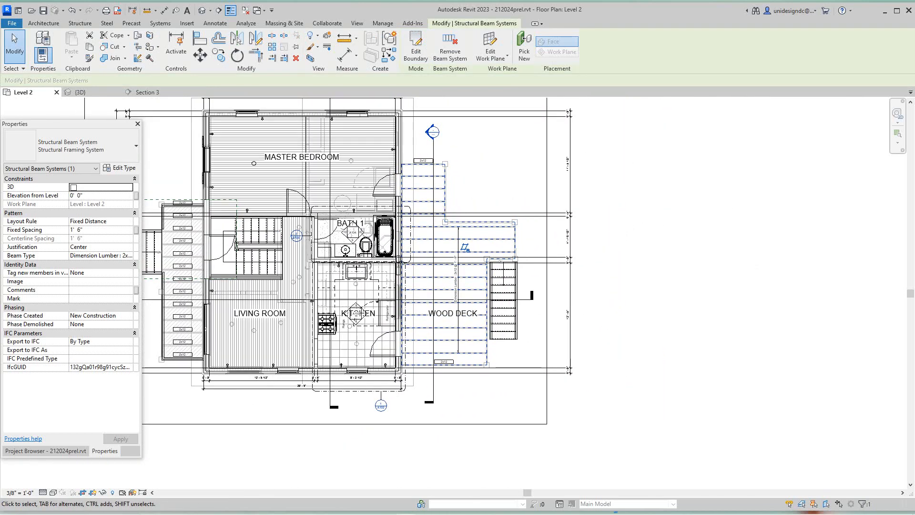
scroll(610, 436, "down", 2)
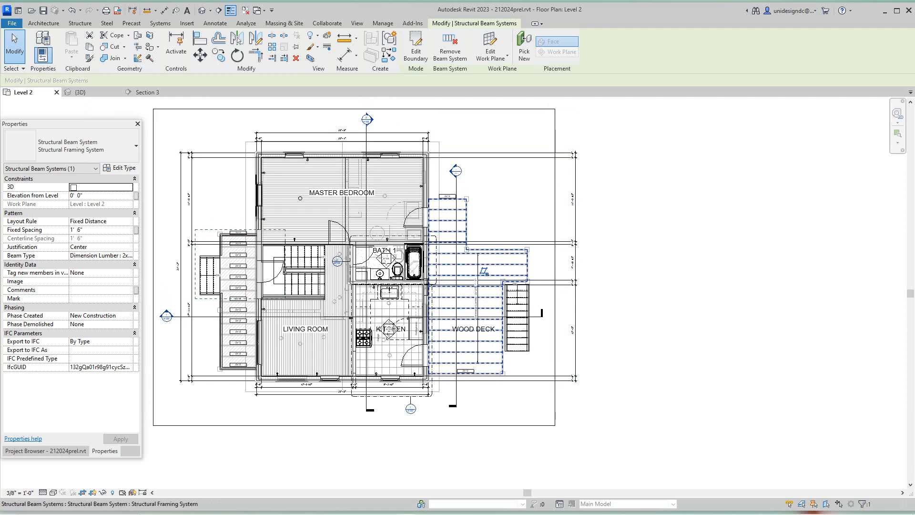
scroll(468, 250, "up", 1)
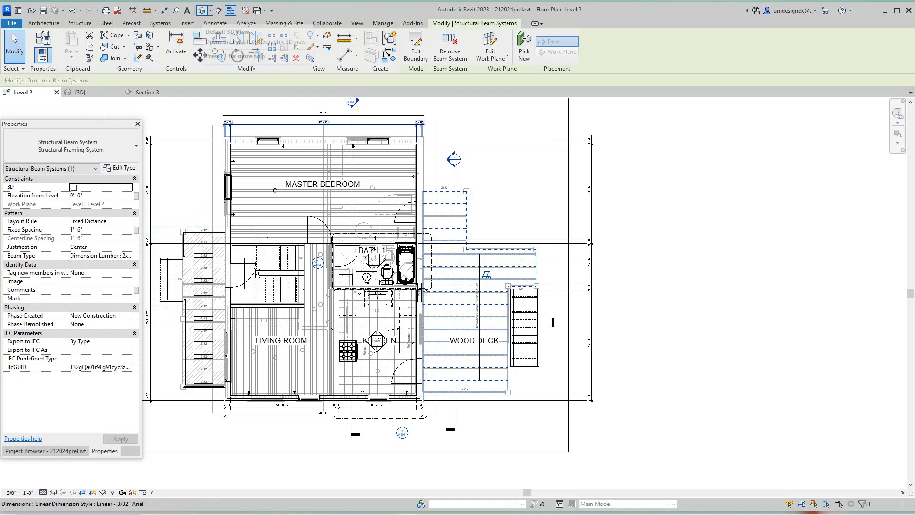
left_click(202, 10)
scroll(509, 219, "up", 6)
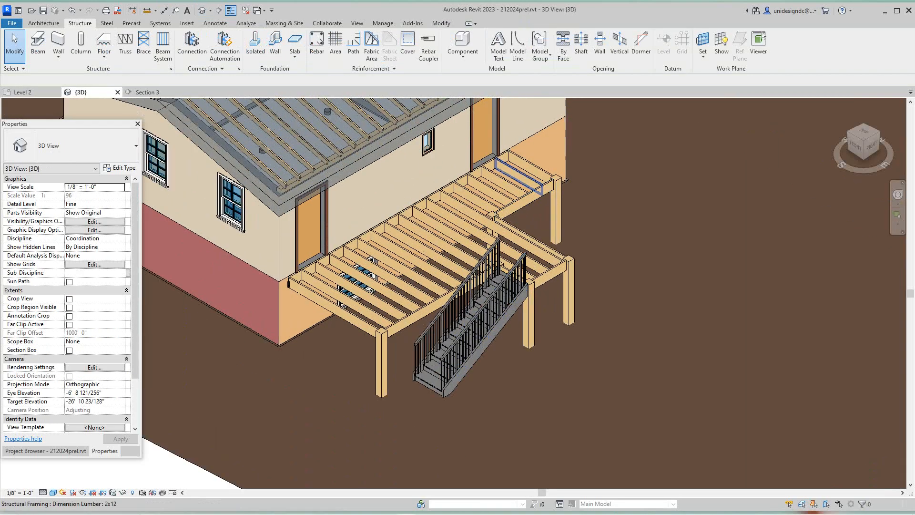
scroll(479, 174, "down", 3)
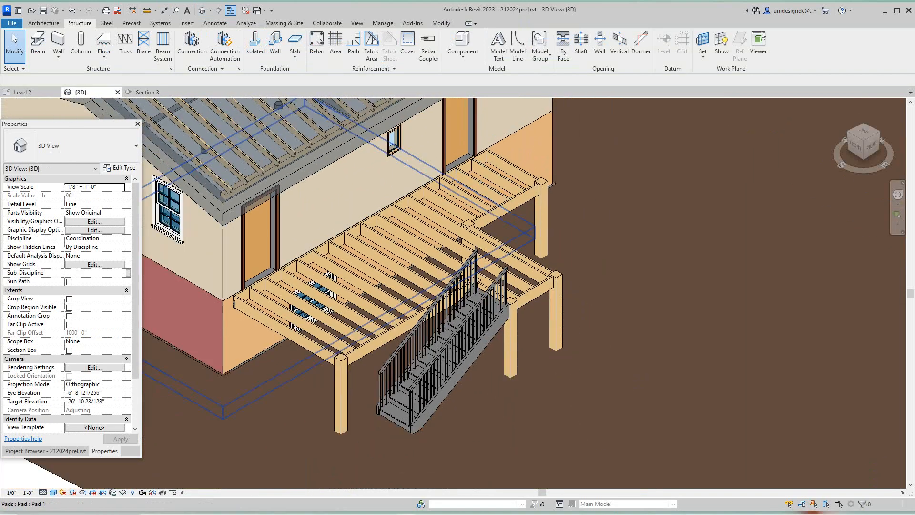
middle_click_drag(477, 239, 482, 230)
scroll(312, 259, "up", 6)
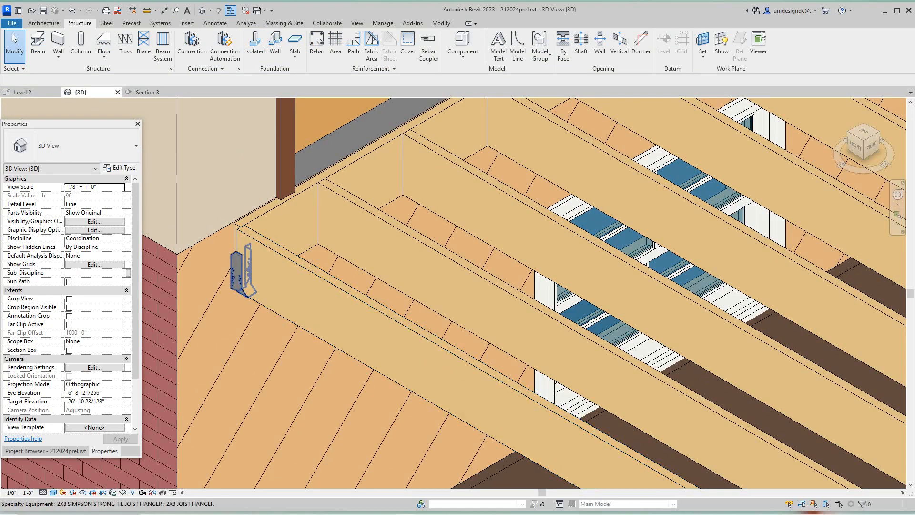
Inspect the end joist between the hanger and the corner post, plus the whole deck framing beside the house
scroll(248, 274, "down", 1)
scroll(245, 280, "down", 4)
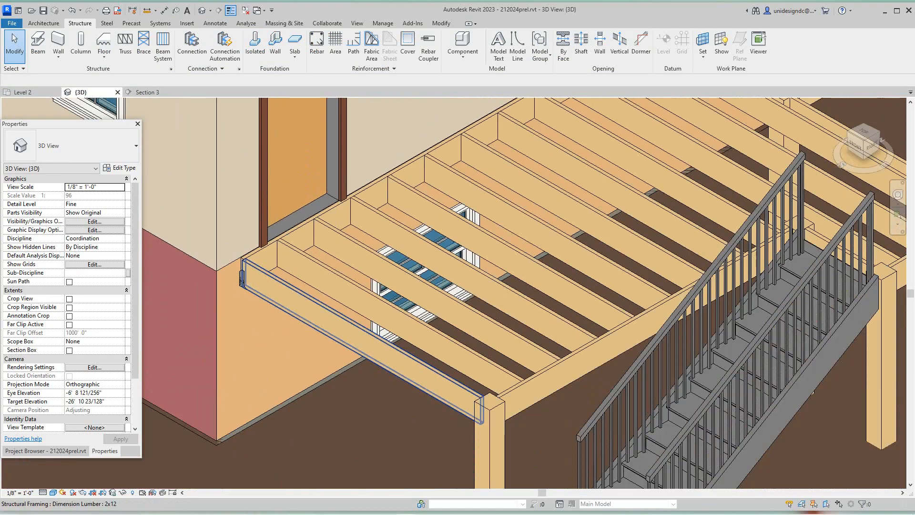
scroll(372, 233, "down", 2)
scroll(441, 327, "up", 3)
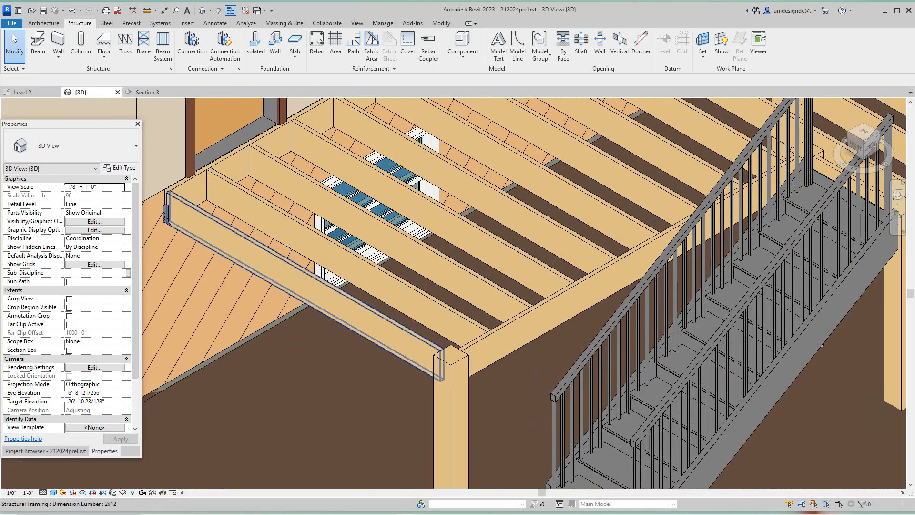
scroll(221, 243, "down", 2)
scroll(238, 253, "down", 2)
middle_click_drag(239, 253, 409, 302)
scroll(401, 268, "down", 3)
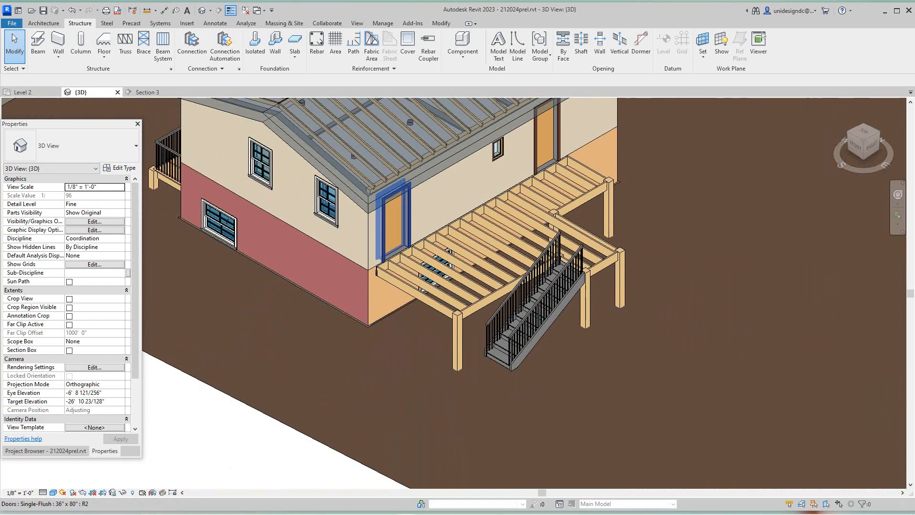
middle_click_drag(401, 267, 407, 316)
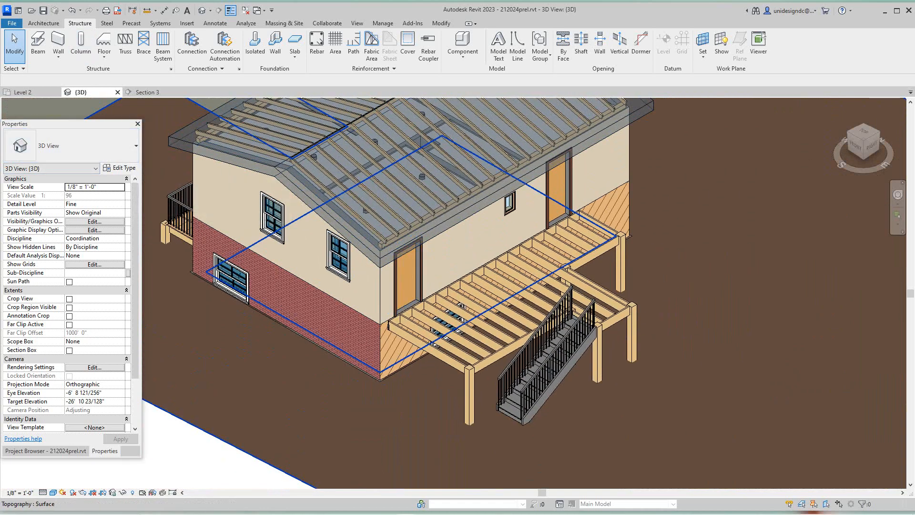
Reopen the Level 2 floor plan and open Section 3 through the wood deck at the existing joist hanger
left_click(46, 451)
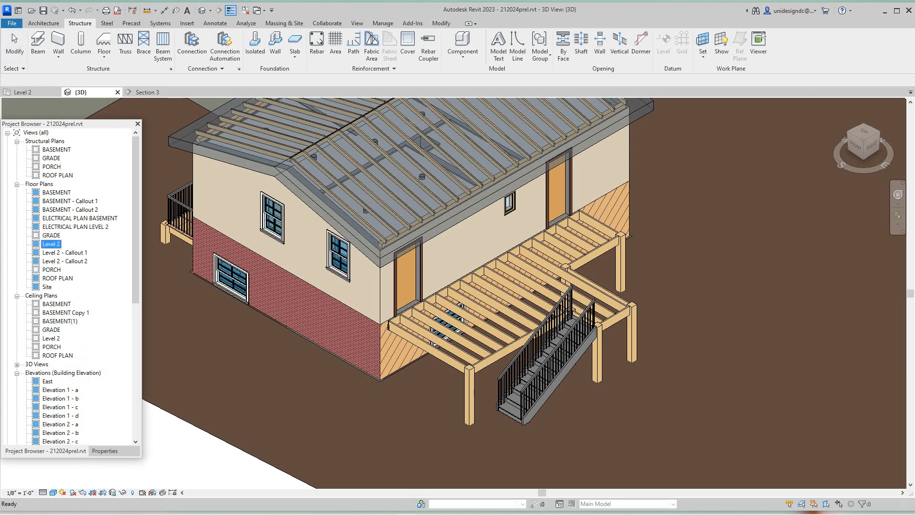
double_click(51, 245)
scroll(454, 159, "up", 3)
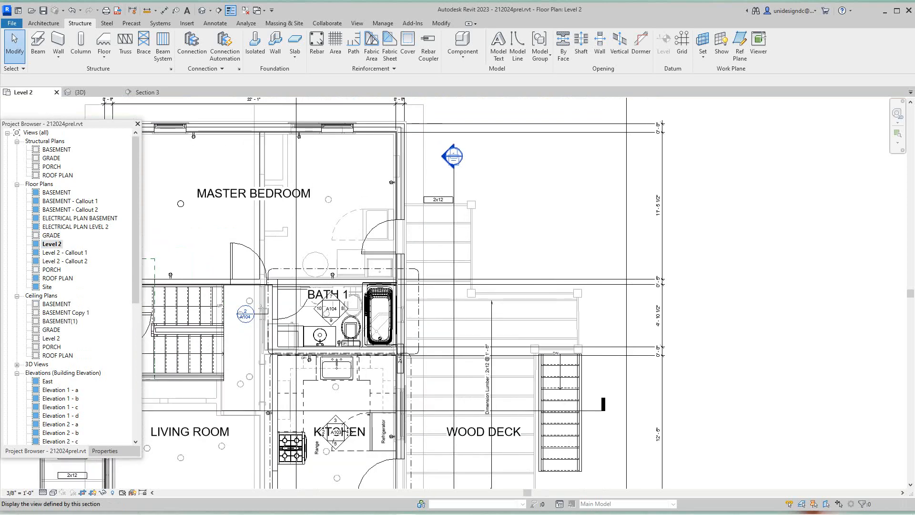
scroll(505, 106, "down", 2)
scroll(479, 143, "up", 1)
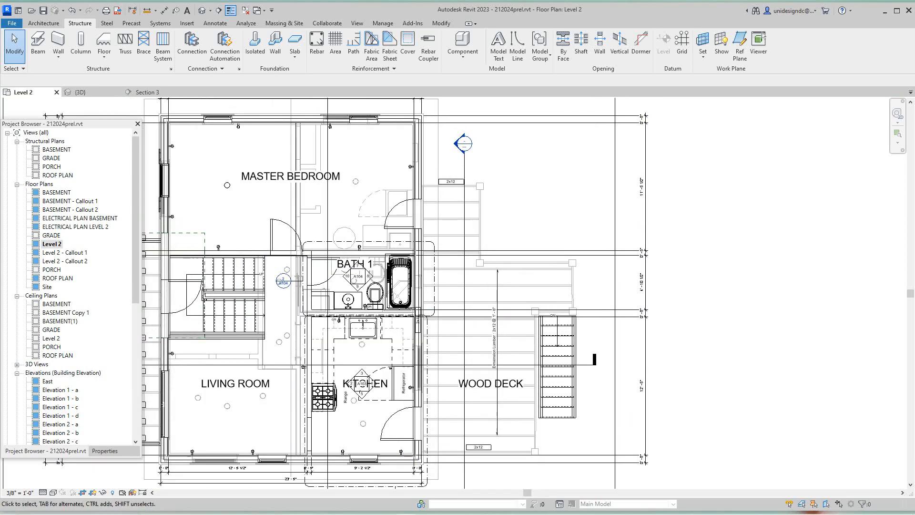
double_click(463, 143)
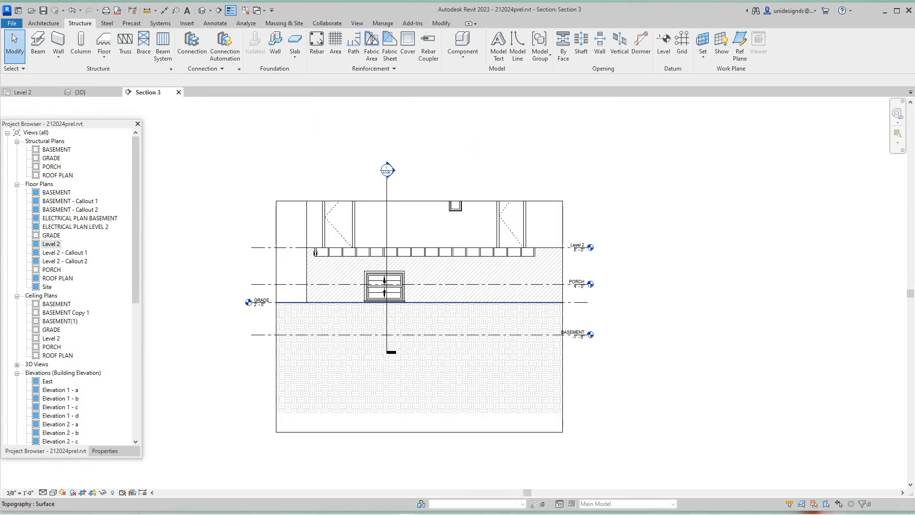
scroll(315, 252, "up", 6)
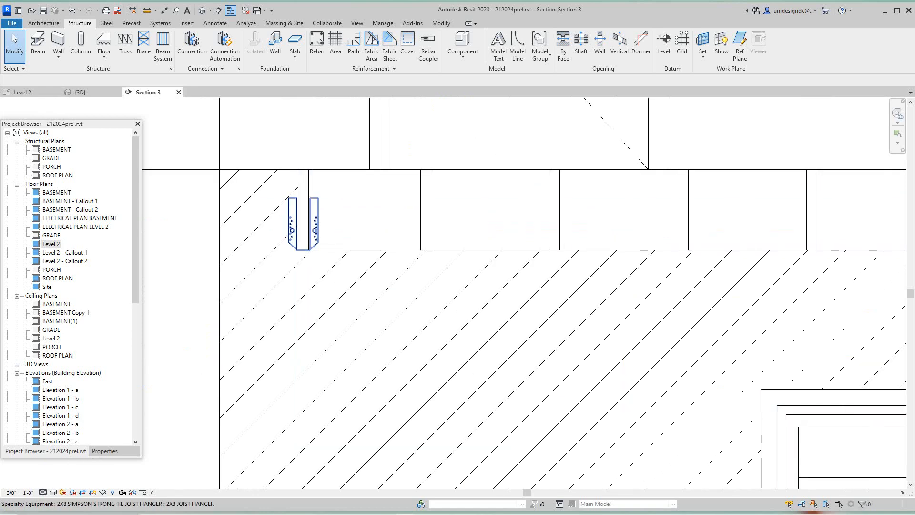
Copy the existing joist hanger in multiple mode, based at its joist's bottom center, onto the second and third deck joists
left_click(293, 224)
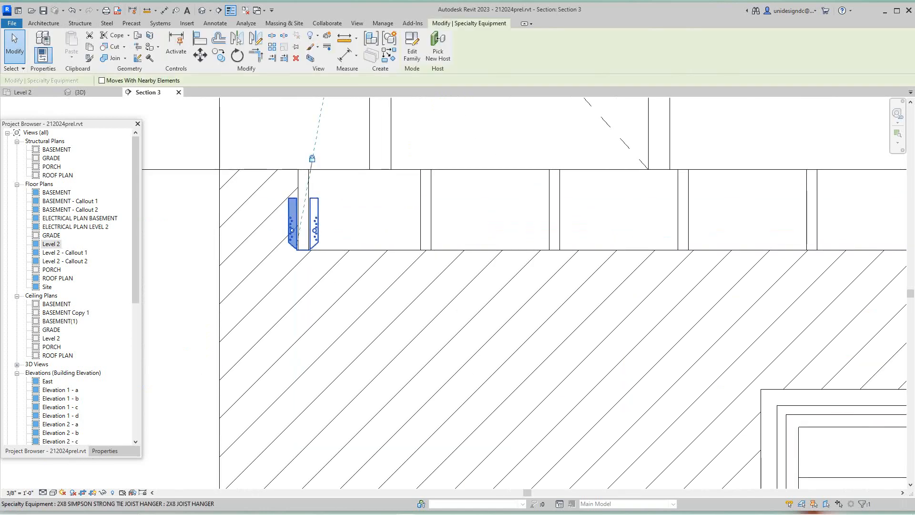
key("m")
key("v")
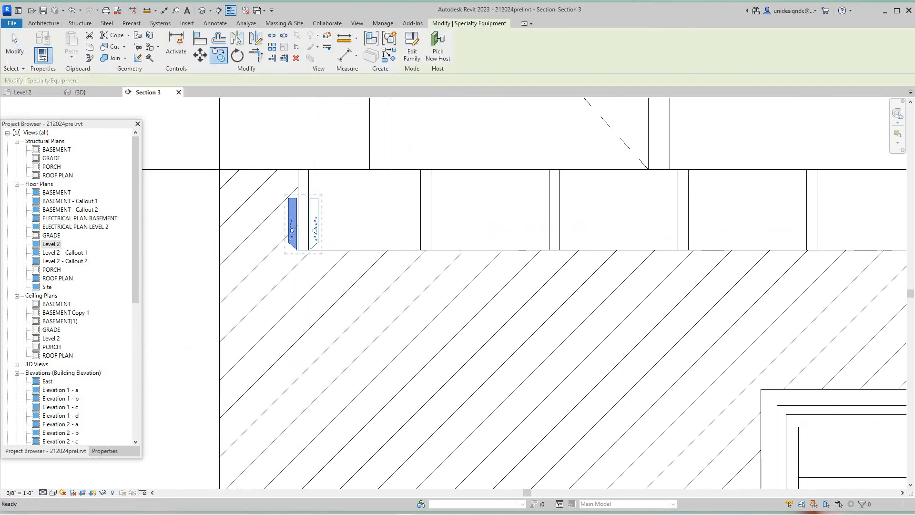
left_click(303, 250)
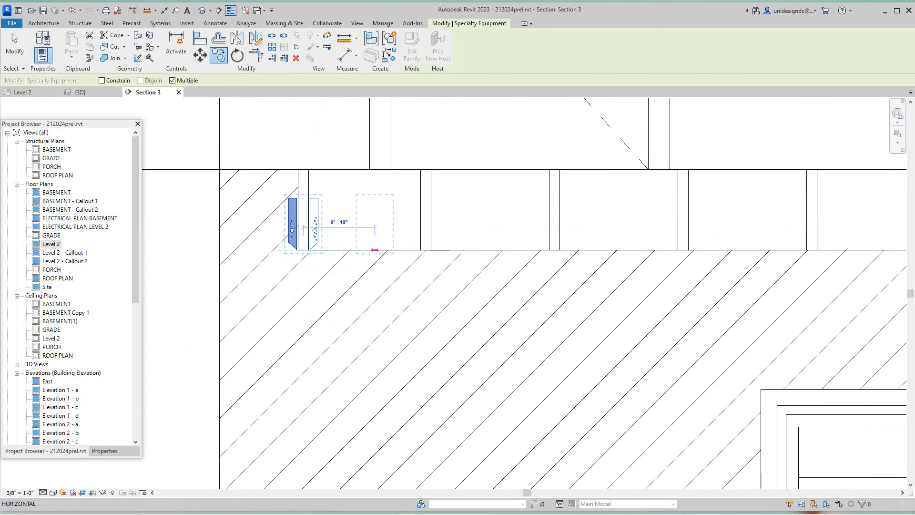
left_click(426, 249)
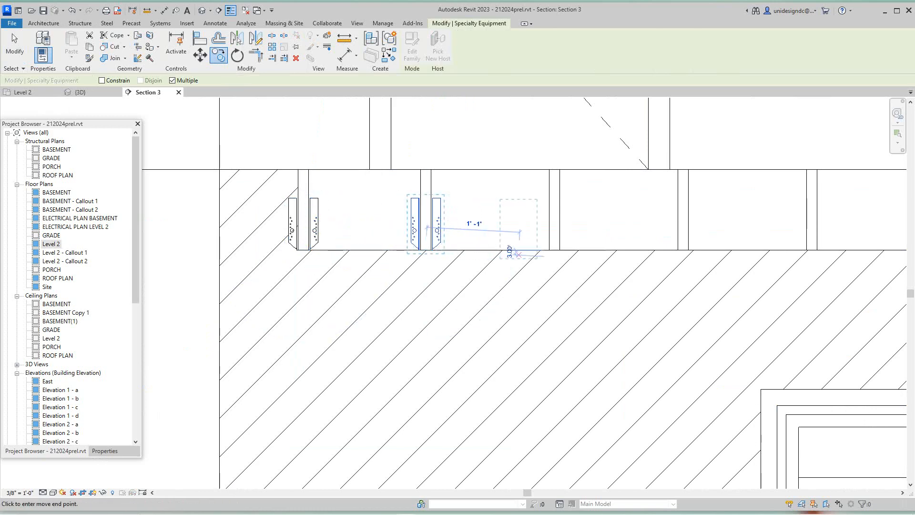
left_click(554, 250)
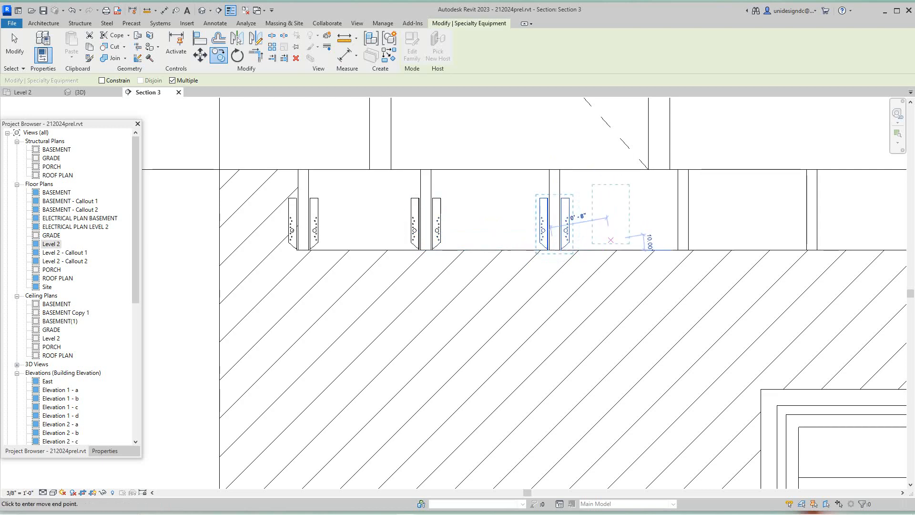
Place further hanger copies at the bottom centers of the fourth and fifth deck joists
scroll(605, 239, "down", 2)
middle_click_drag(605, 239, 458, 245)
scroll(484, 245, "up", 2)
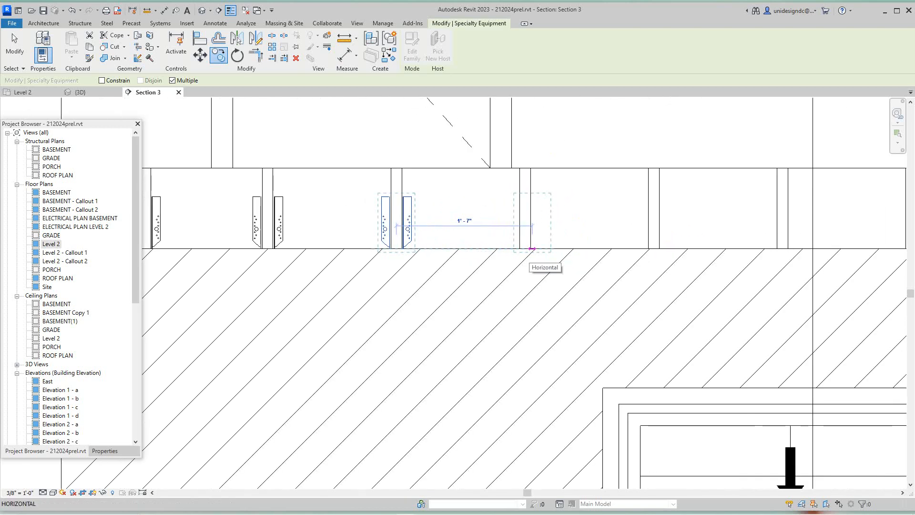
left_click(525, 248)
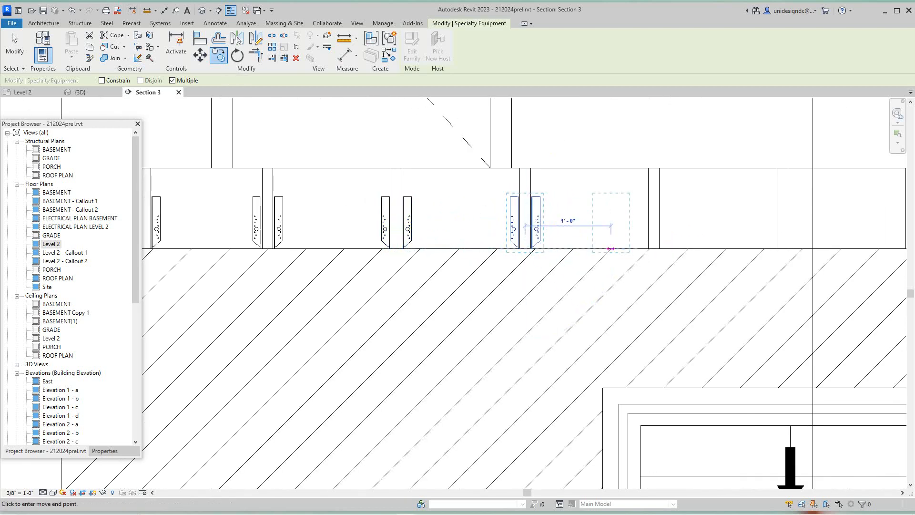
left_click(653, 249)
scroll(617, 255, "down", 4)
middle_click_drag(619, 254, 433, 255)
scroll(464, 256, "up", 3)
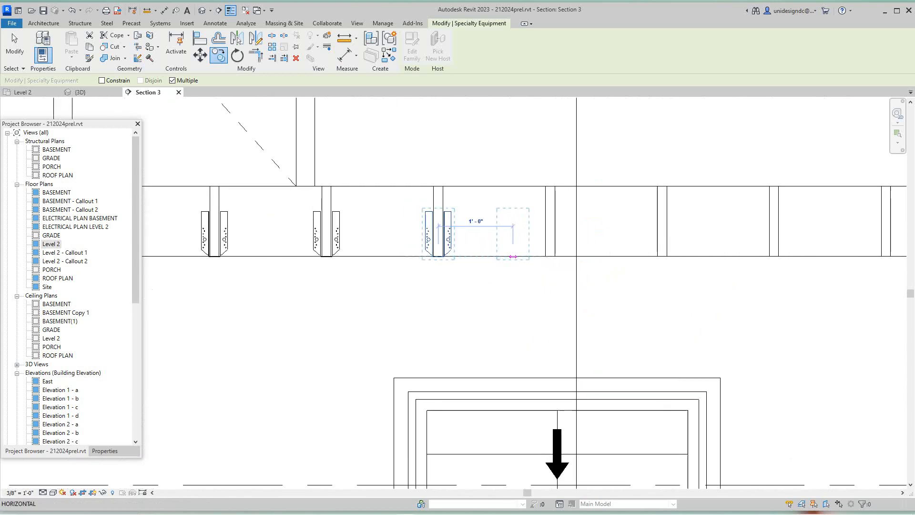
Continue copying the hanger onto the sixth through ninth joists, centering each copy on its 2x12
left_click(551, 256)
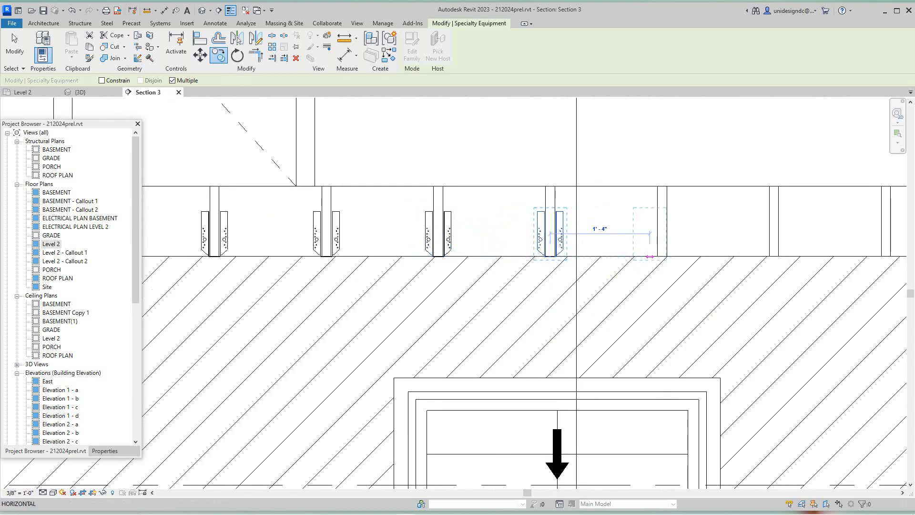
left_click(663, 256)
scroll(678, 257, "down", 3)
middle_click_drag(678, 258, 457, 260)
scroll(459, 260, "up", 4)
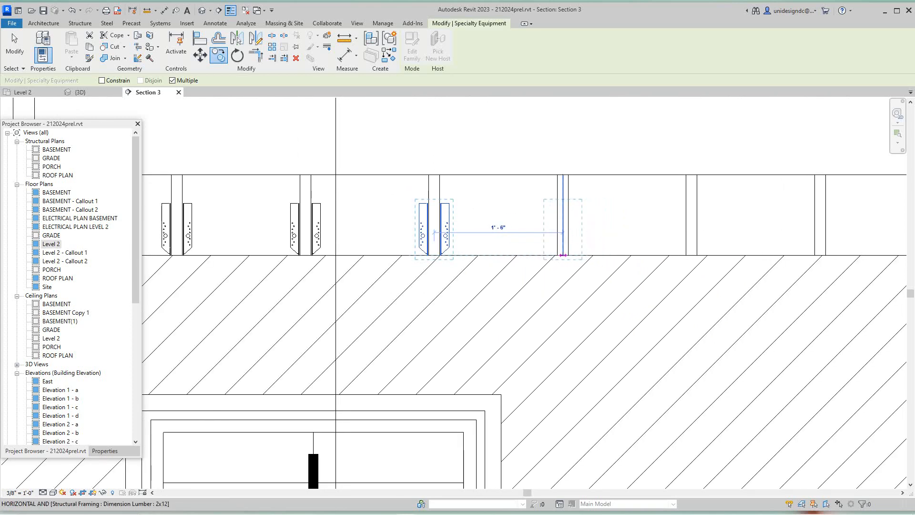
scroll(617, 255, "down", 1)
middle_click_drag(619, 256, 438, 249)
scroll(449, 250, "up", 3)
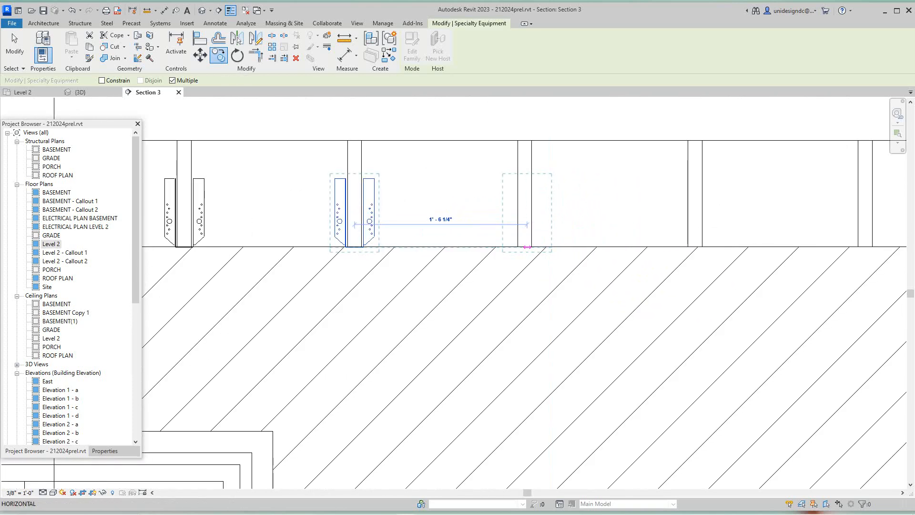
left_click(525, 247)
scroll(621, 244, "down", 3)
middle_click_drag(621, 244, 492, 246)
scroll(538, 248, "up", 1)
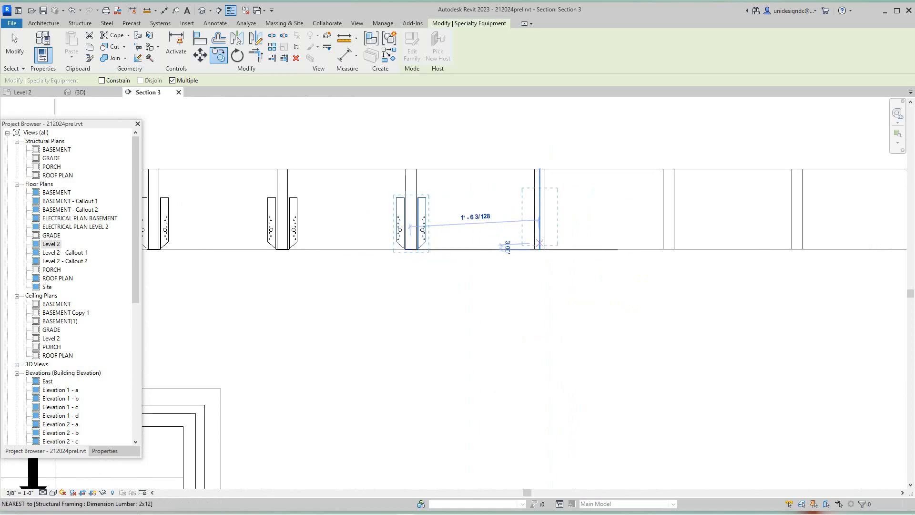
Add hanger copies to the tenth through thirteenth joists, each centered on its 2x12
left_click(539, 249)
scroll(628, 246, "down", 2)
middle_click_drag(628, 246, 481, 248)
scroll(511, 248, "up", 2)
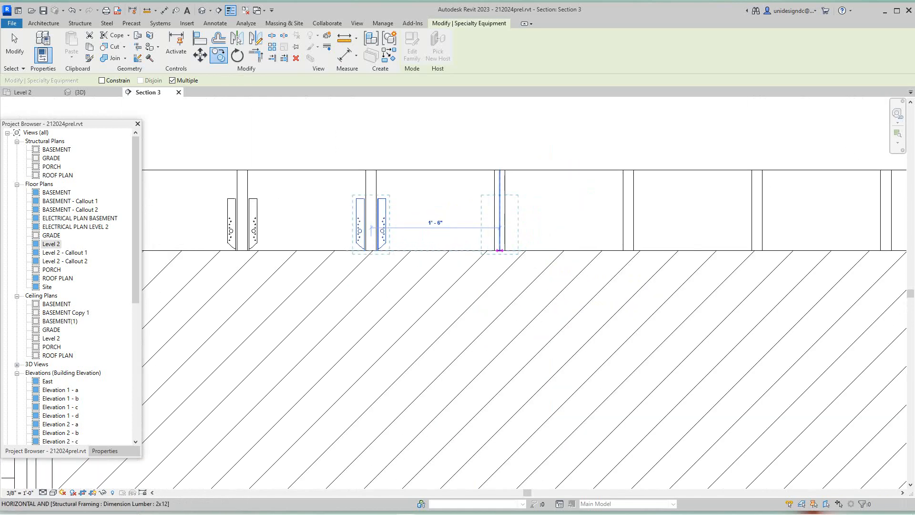
left_click(500, 250)
scroll(541, 242, "down", 2)
middle_click_drag(542, 242, 458, 246)
scroll(450, 244, "up", 2)
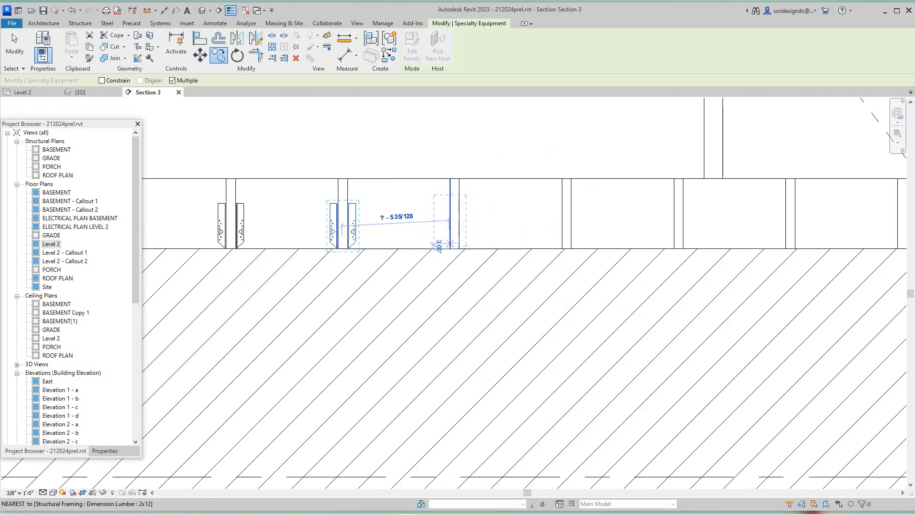
left_click(455, 243)
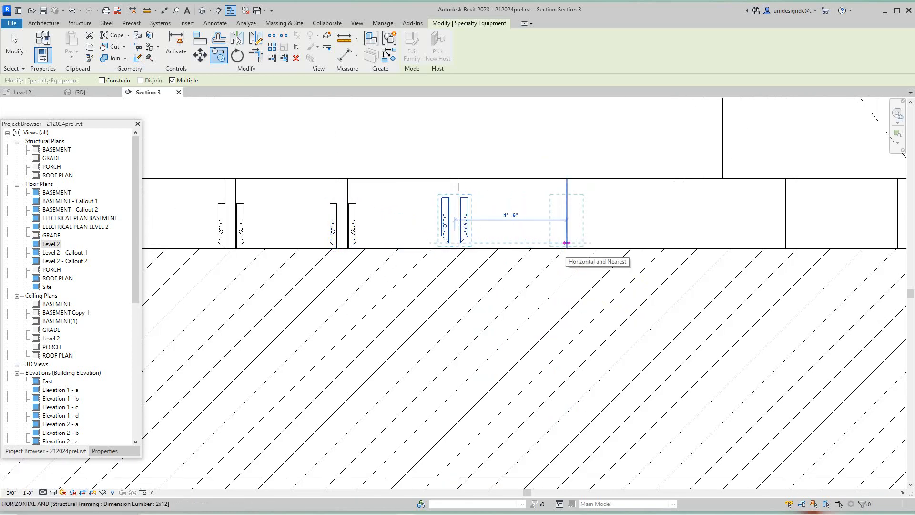
left_click(567, 243)
scroll(588, 242, "down", 3)
middle_click_drag(596, 242, 341, 238)
scroll(412, 244, "up", 2)
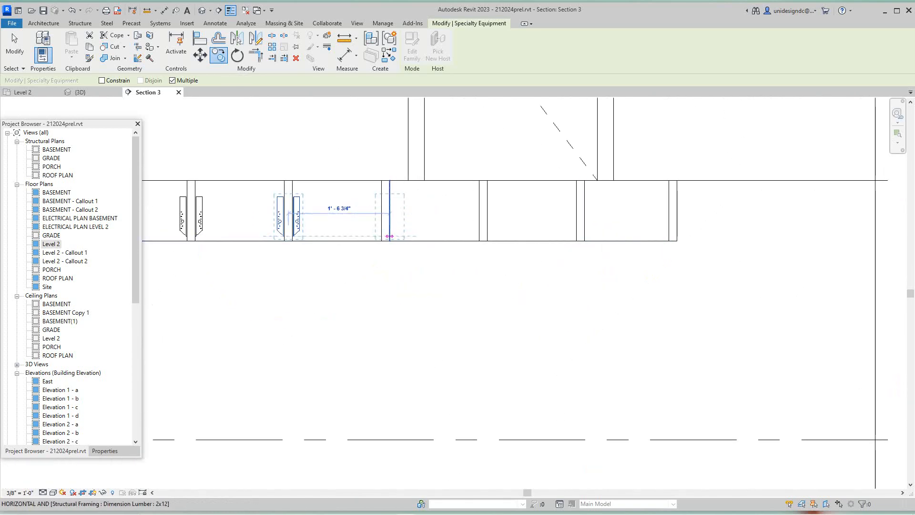
Copy the hanger onto the last four joists up to the deck's far end, and finish copying
left_click(390, 236)
left_click(483, 236)
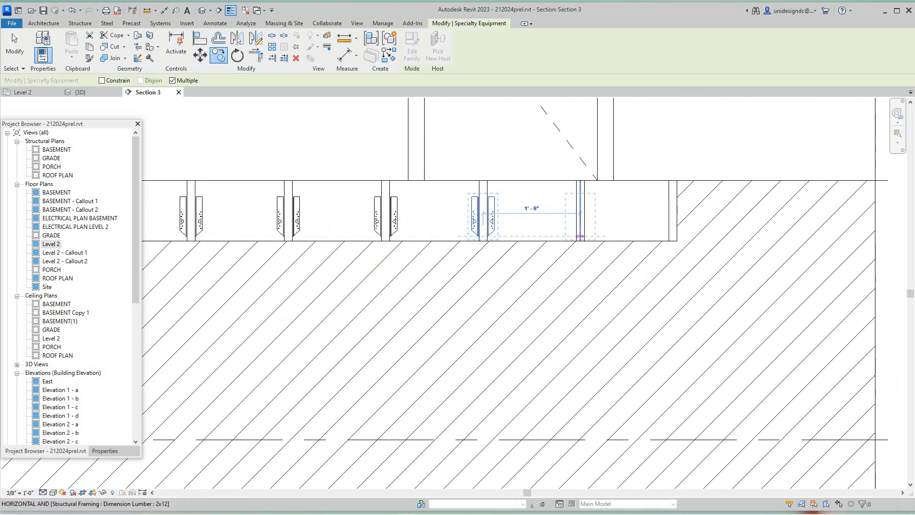
left_click(580, 236)
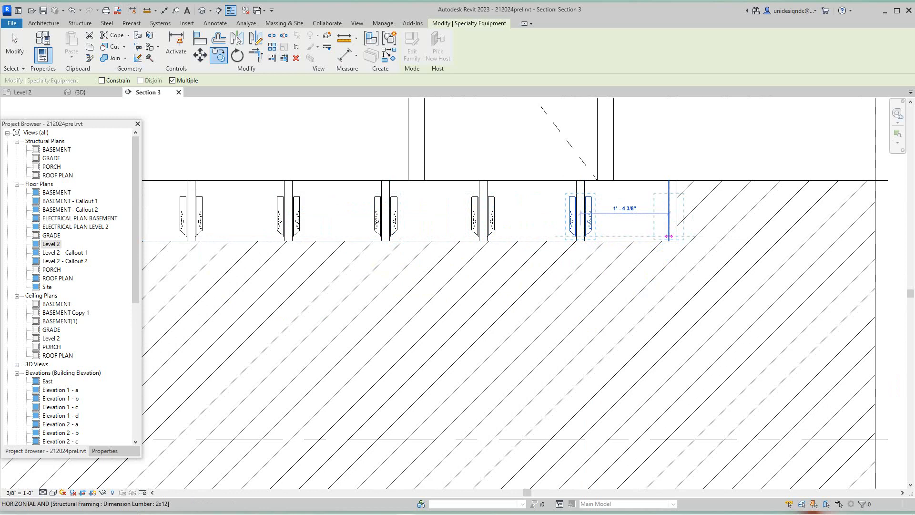
left_click(673, 236)
scroll(629, 280, "down", 6)
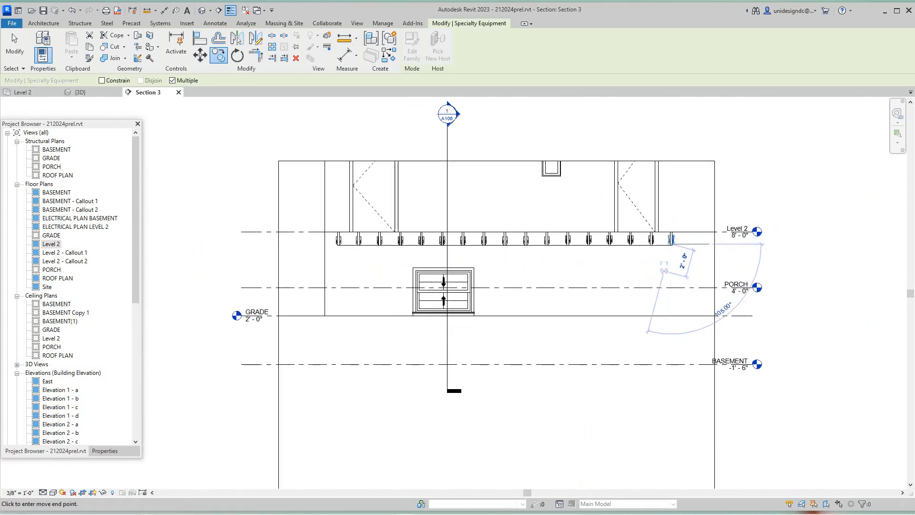
scroll(629, 280, "up", 2)
right_click(629, 282)
left_click(648, 288)
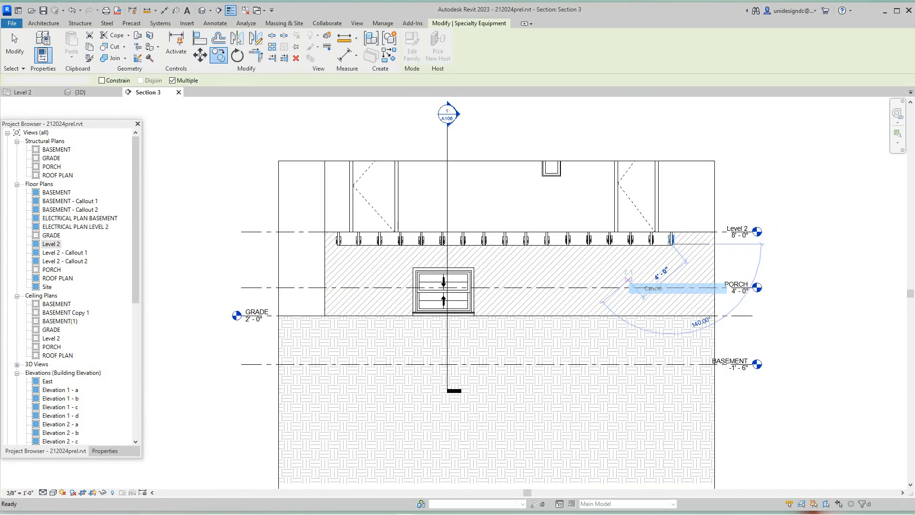
scroll(367, 205, "down", 2)
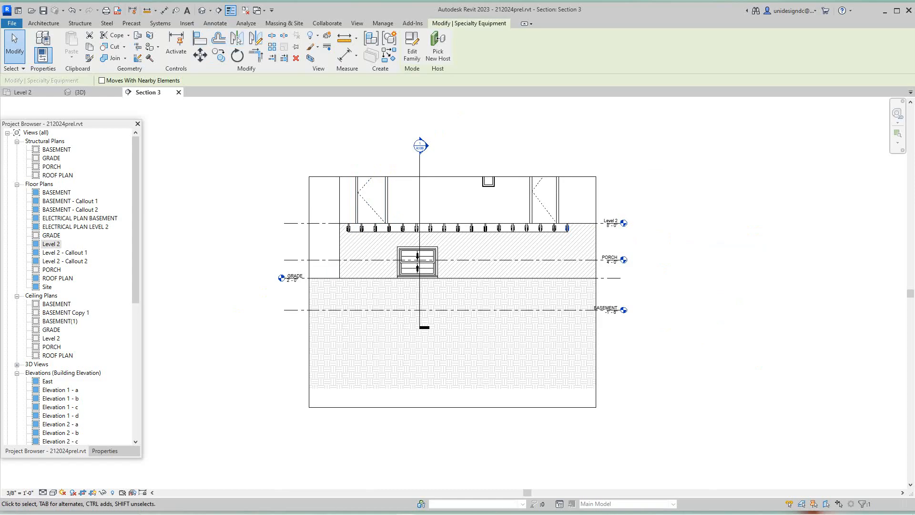
Inspect the copied joist hangers along the house wall in the 3D view, up to the far end of the deck
left_click(202, 10)
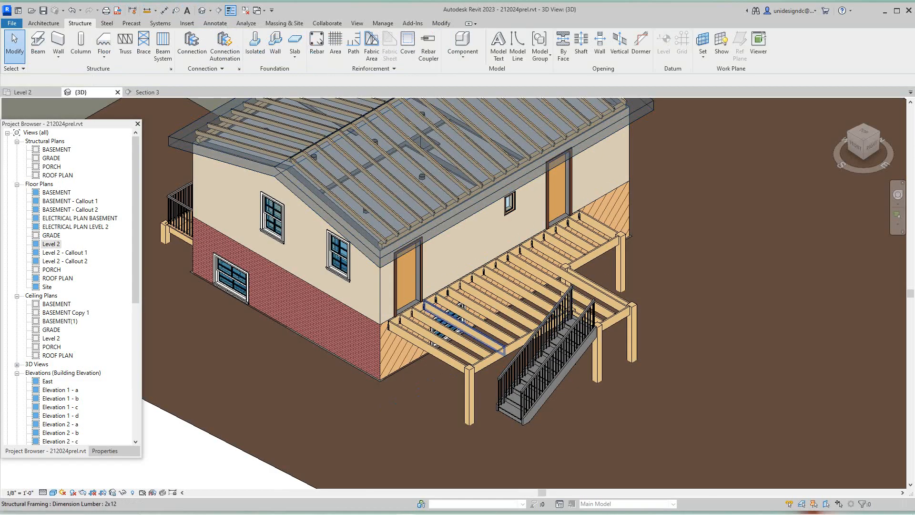
scroll(454, 273, "up", 6)
scroll(458, 276, "up", 3)
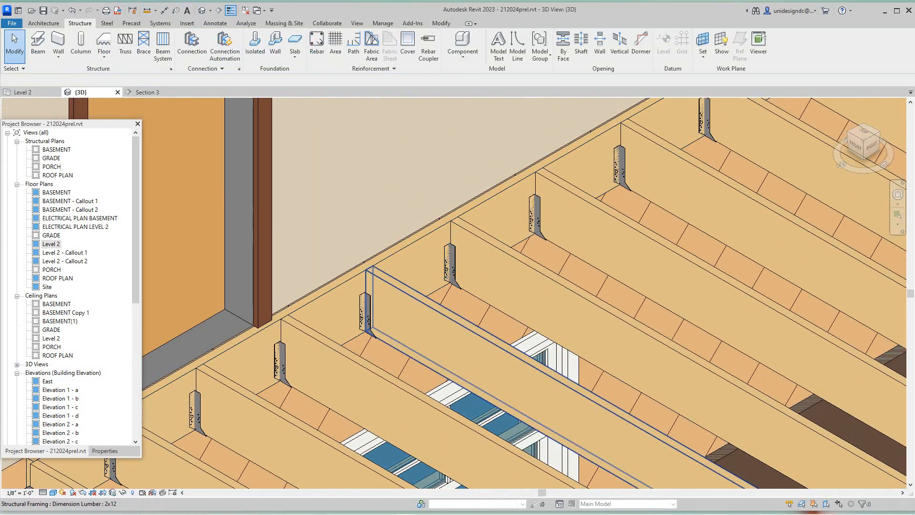
scroll(421, 259, "down", 5)
scroll(421, 258, "down", 5)
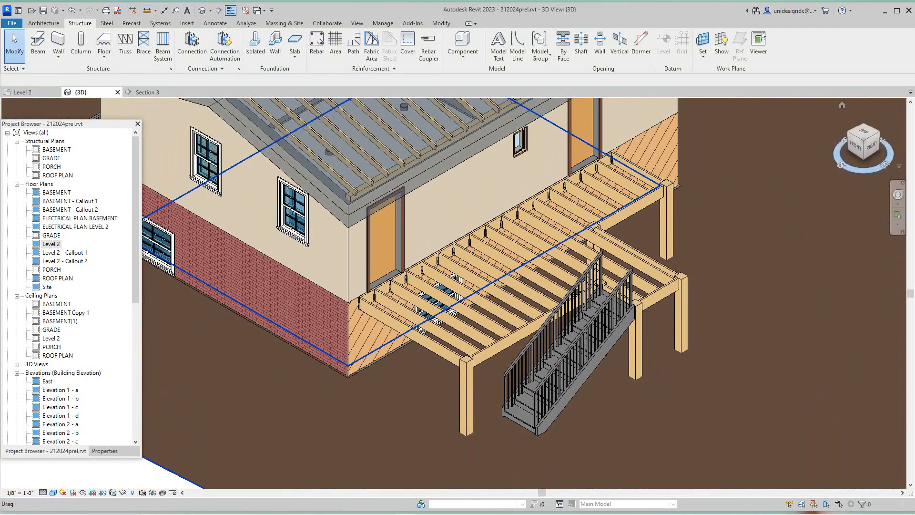
scroll(422, 258, "up", 3)
middle_click_drag(421, 258, 464, 253, "shift")
scroll(449, 223, "up", 5)
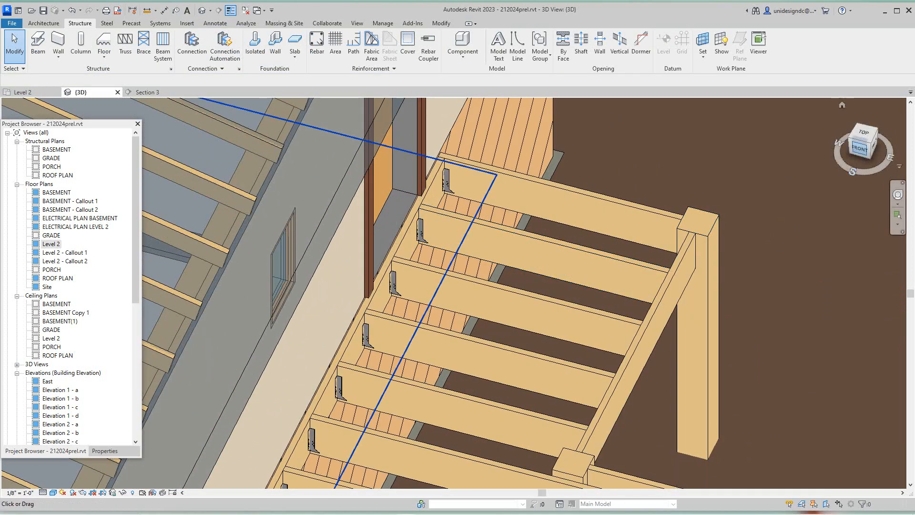
left_click_drag(862, 143, 866, 146)
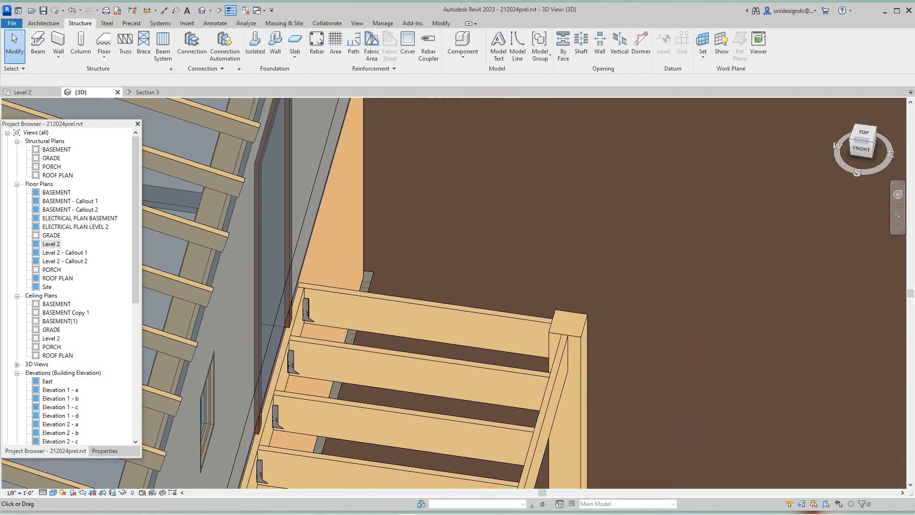
scroll(311, 352, "up", 4)
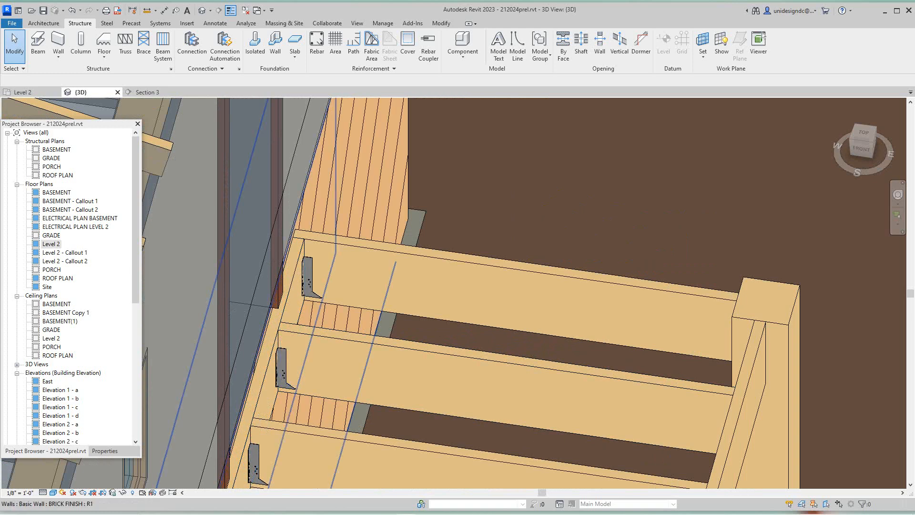
left_click(285, 369)
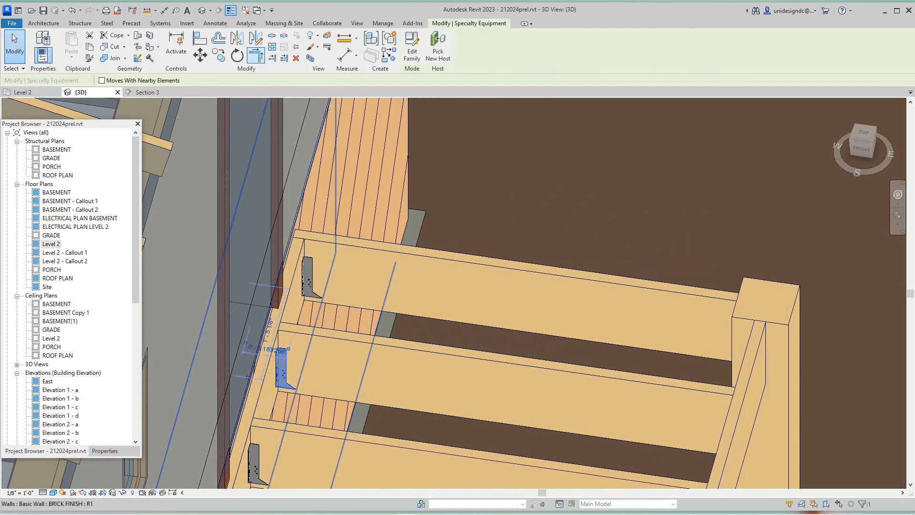
left_click(239, 40)
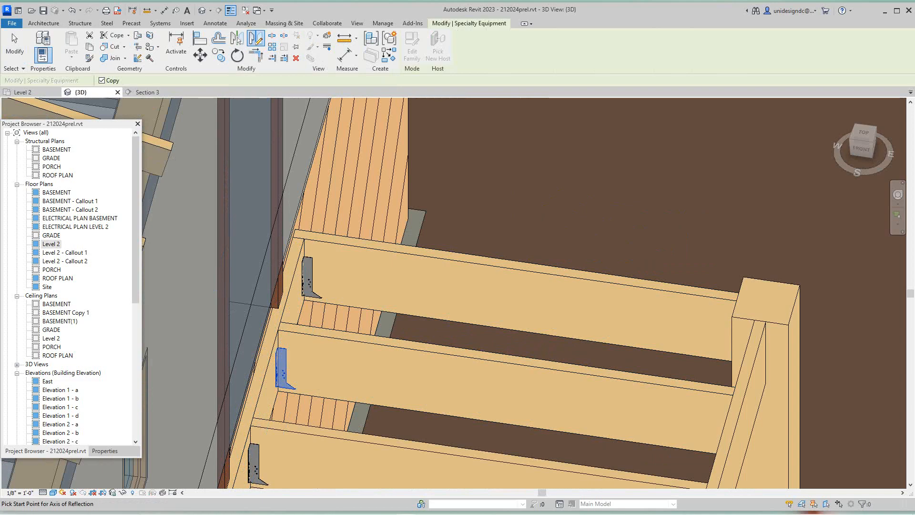
scroll(525, 260, "down", 2)
scroll(525, 260, "up", 2)
scroll(524, 260, "down", 2)
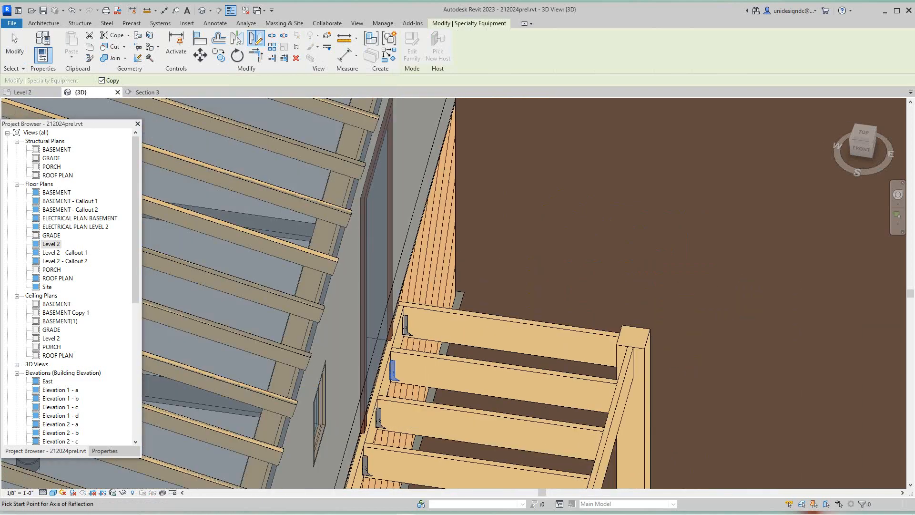
right_click(524, 259)
left_click(551, 265)
scroll(524, 267, "up", 3)
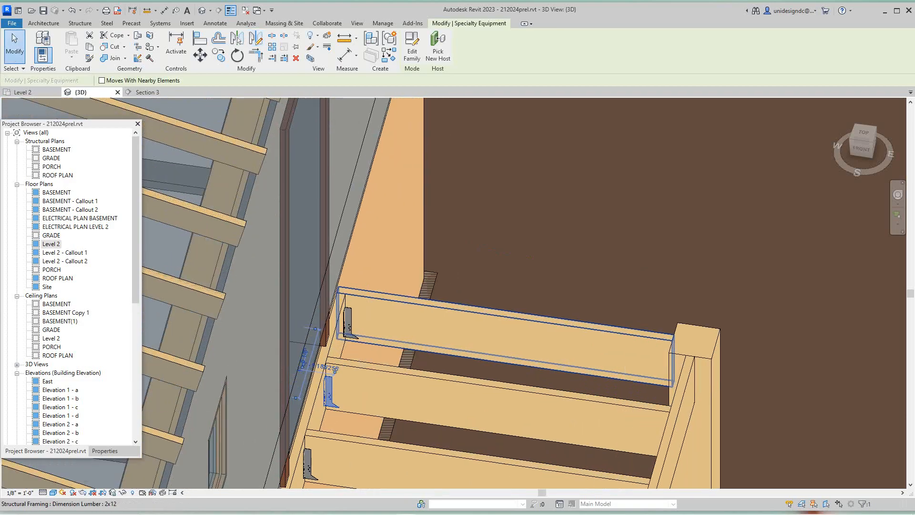
scroll(548, 271, "down", 6)
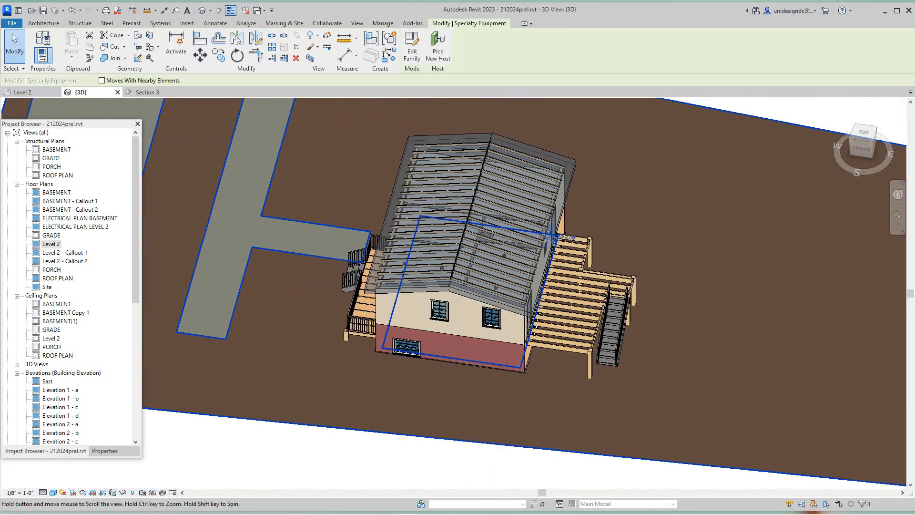
key("Escape")
Look over the deck framing from the front in 3D and reopen the Level 2 floor plan
scroll(590, 398, "up", 4)
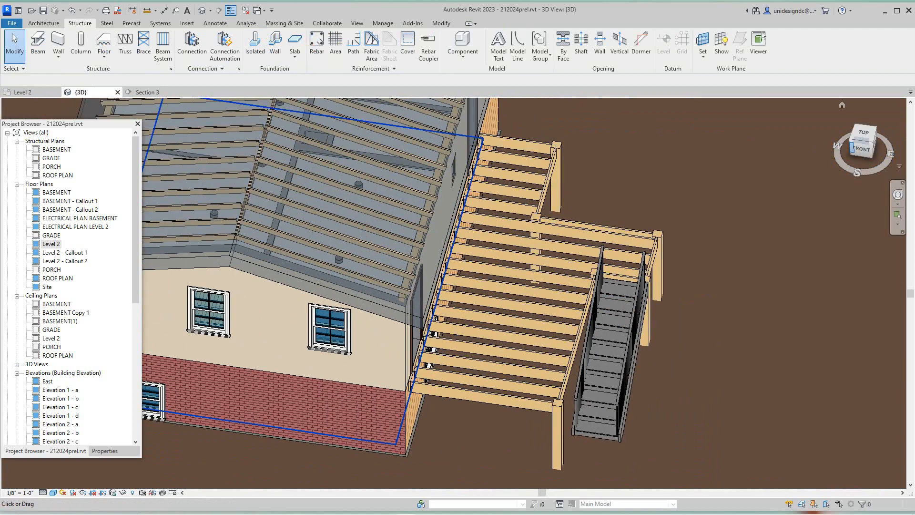
mouse_move(861, 149)
left_mouse_down()
mouse_move(872, 154)
mouse_move(872, 144)
mouse_move(869, 153)
left_mouse_up()
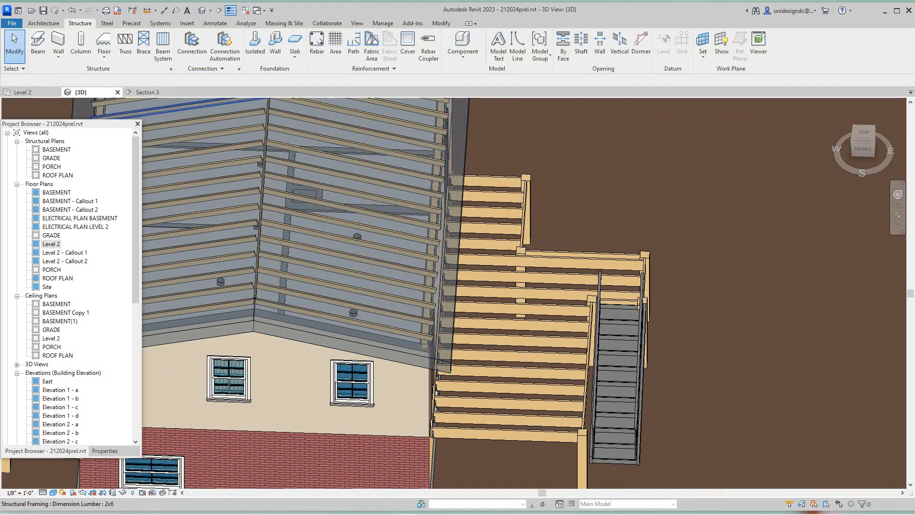
double_click(52, 244)
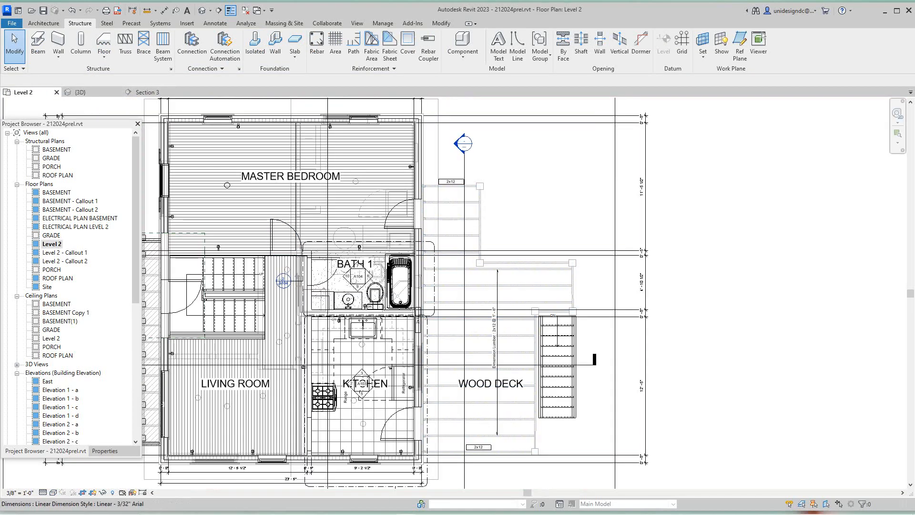
Mirror a copy of the hanger on the deck's second-to-last joist across a vertical axis at the joist's midpoint, onto the outer beam
scroll(424, 432, "up", 8)
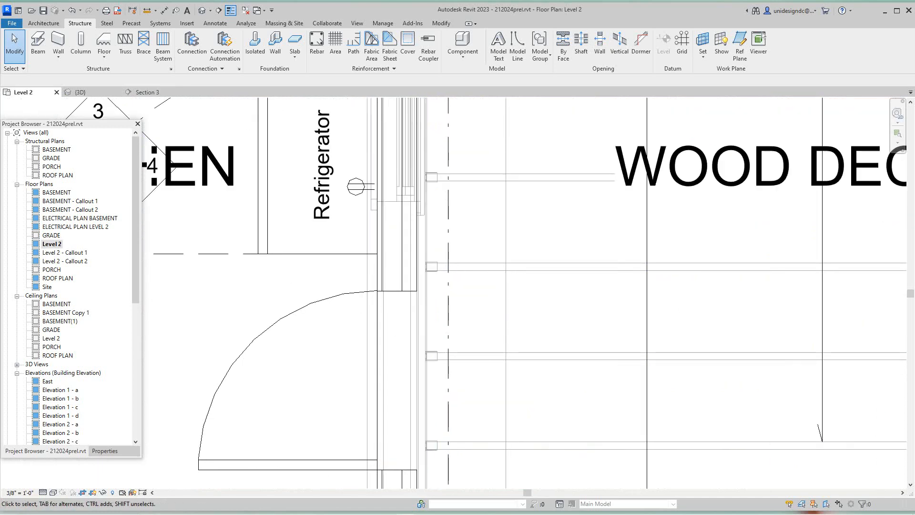
scroll(371, 386, "down", 2)
scroll(433, 451, "up", 4)
middle_click_drag(431, 451, 361, 371)
scroll(361, 371, "down", 1)
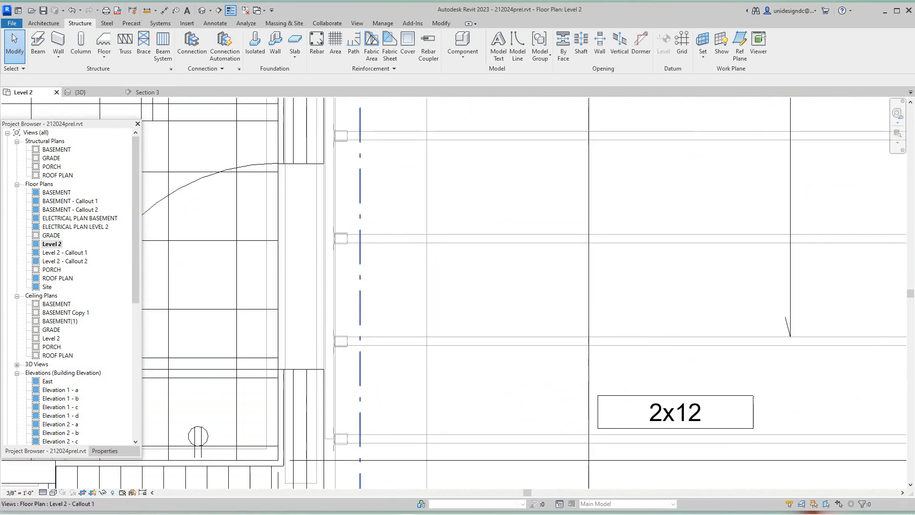
scroll(361, 368, "up", 1)
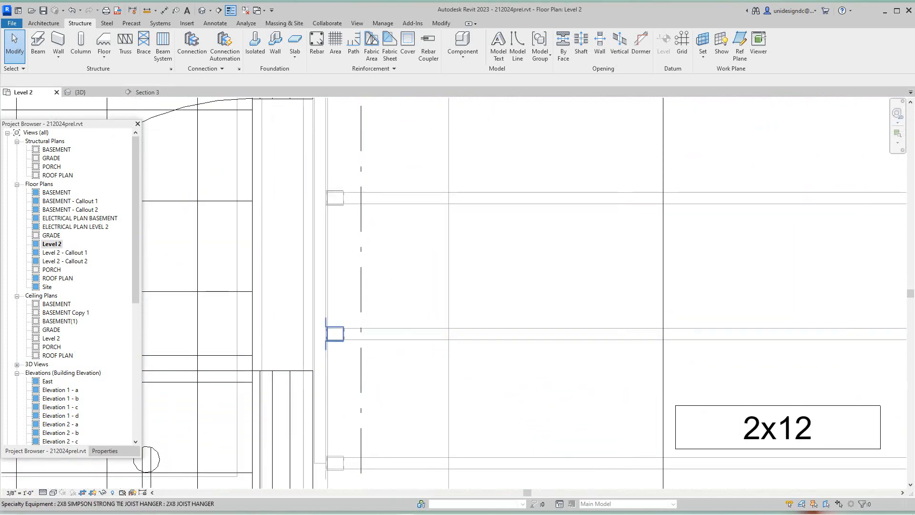
left_click(335, 333)
scroll(538, 354, "down", 4)
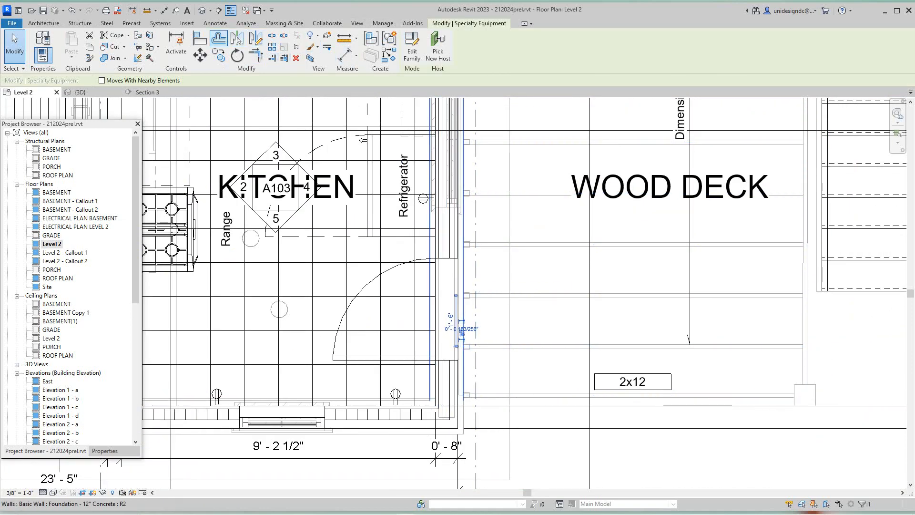
left_click(256, 38)
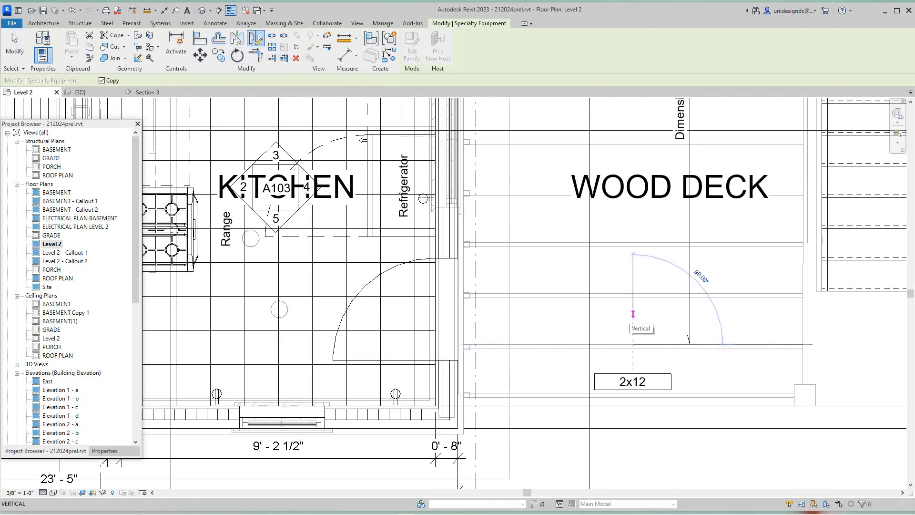
left_click(633, 314)
scroll(796, 355, "up", 4)
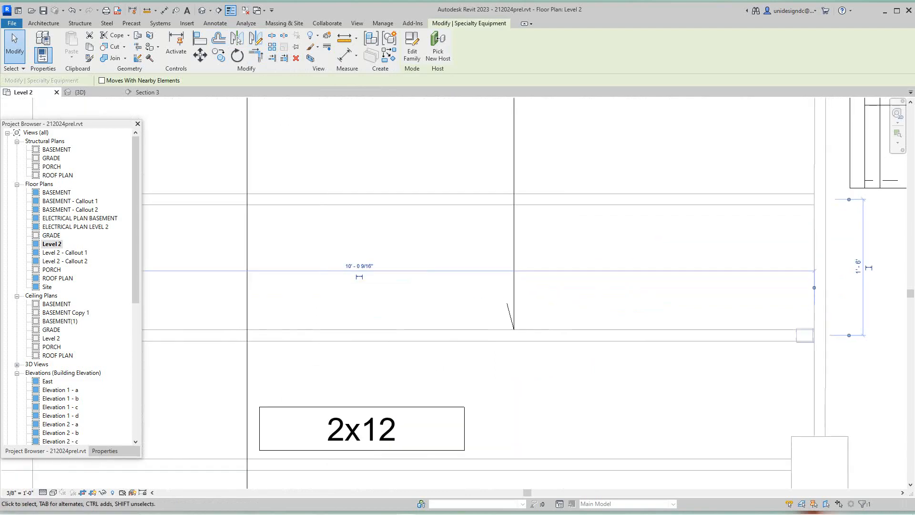
Flip the section line through the wood deck to look away from the house, and open its Section 3 view
scroll(796, 348, "down", 4)
scroll(648, 335, "down", 7)
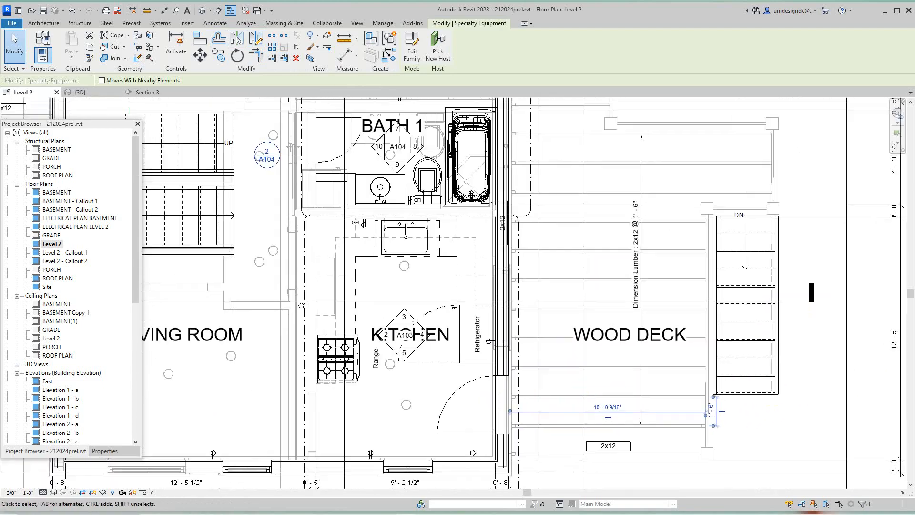
scroll(622, 193, "up", 3)
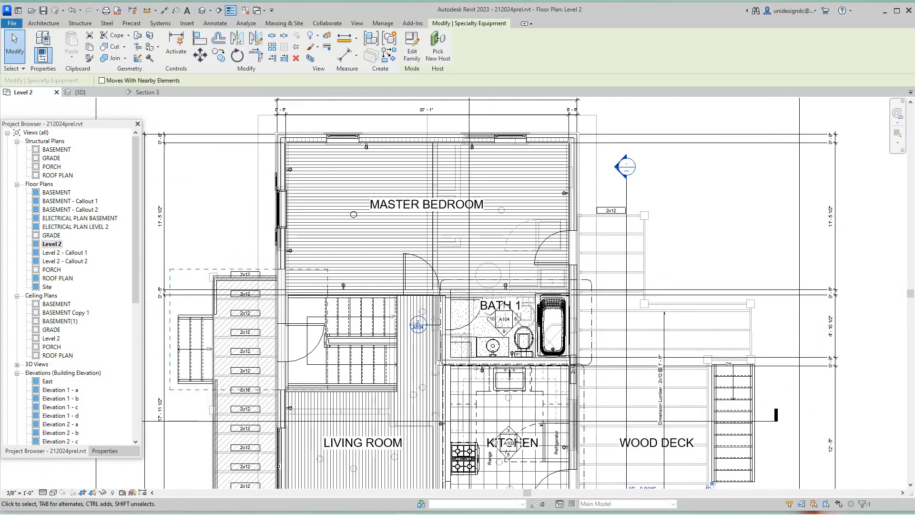
left_click(626, 193)
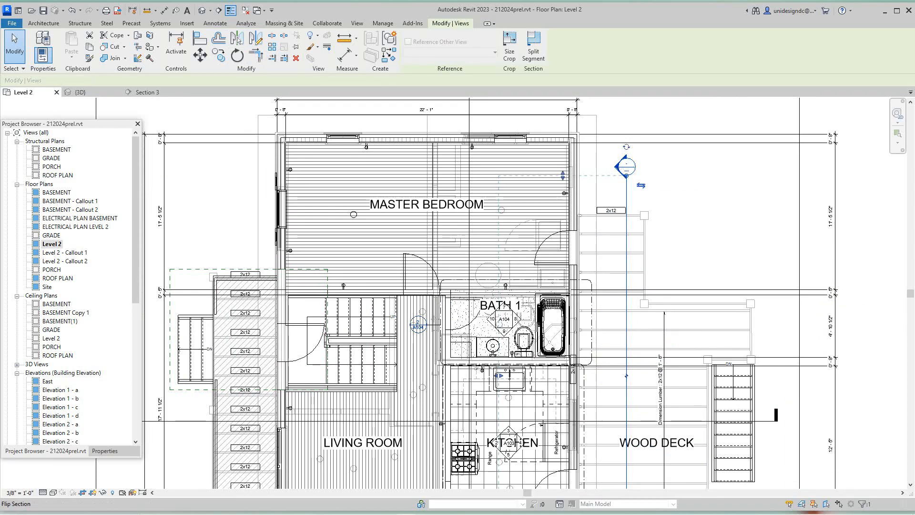
scroll(665, 218, "down", 3)
left_click(662, 214)
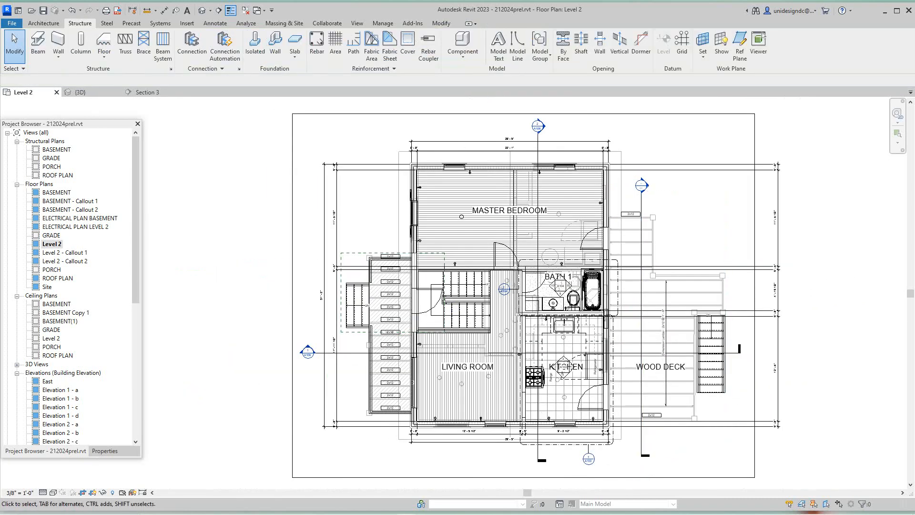
scroll(650, 182, "up", 2)
double_click(637, 187)
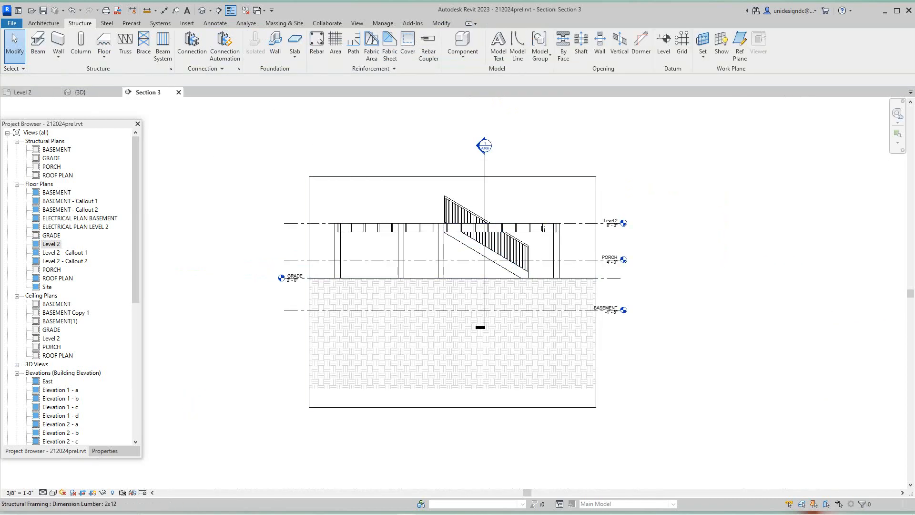
Examine how the mirrored hanger sits on its 2x12 joist and how the other joists line up along the outer beam
scroll(546, 232, "up", 8)
middle_click_drag(362, 253, 747, 315)
scroll(747, 296, "down", 2)
middle_click_drag(889, 270, 612, 295)
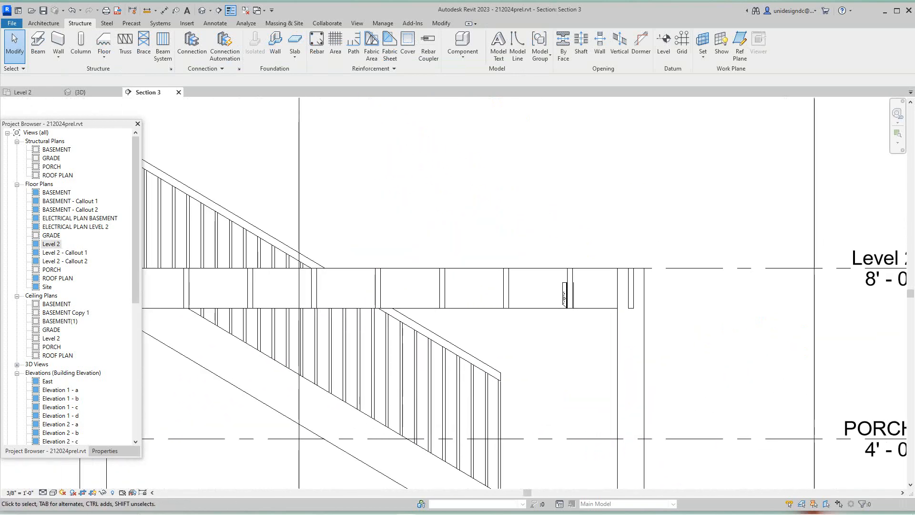
scroll(615, 296, "up", 5)
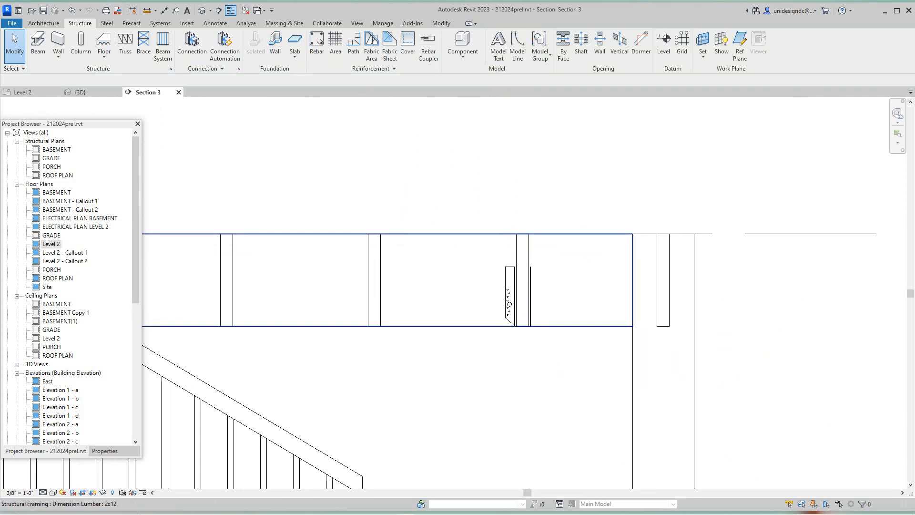
scroll(510, 299, "down", 3)
scroll(534, 291, "up", 4)
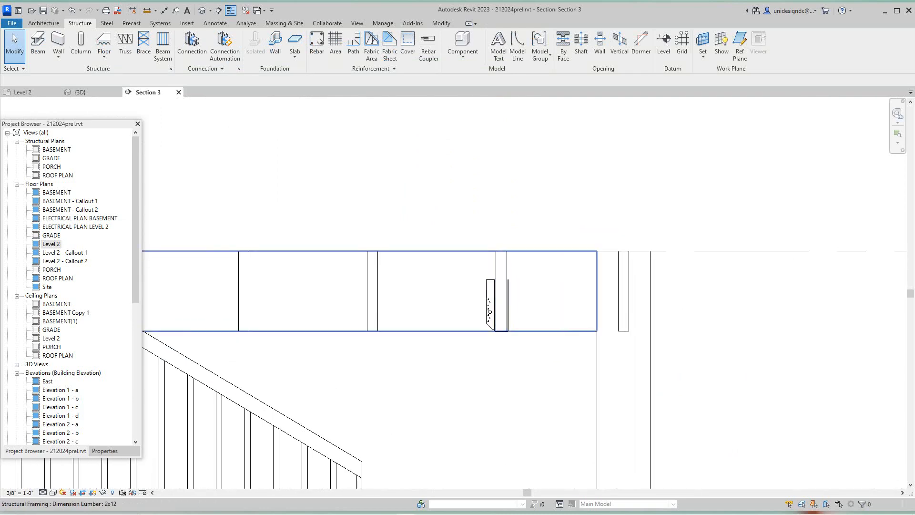
scroll(510, 312, "down", 8)
middle_click_drag(510, 312, 551, 302)
scroll(547, 302, "up", 3)
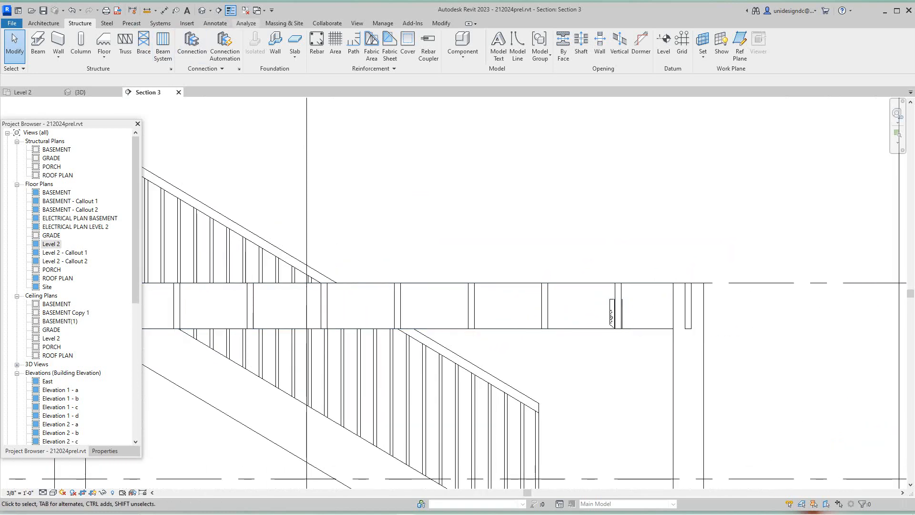
Set up a grouped linear array of the mirrored hanger with its spacing defined by the Last member
left_click(441, 23)
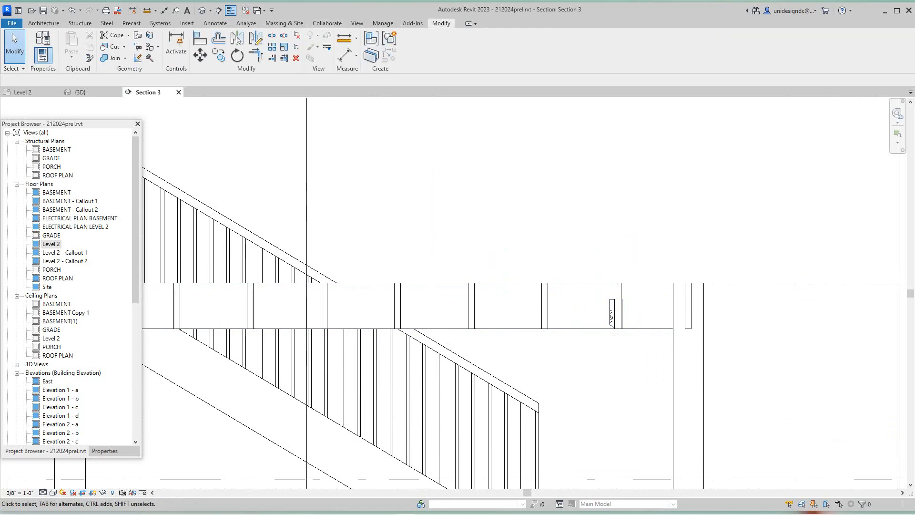
left_click(237, 39)
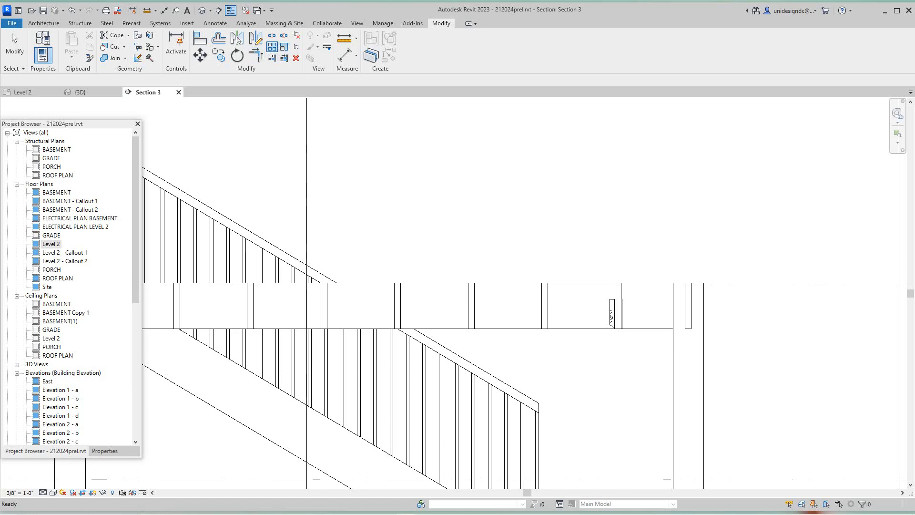
scroll(609, 286, "up", 1)
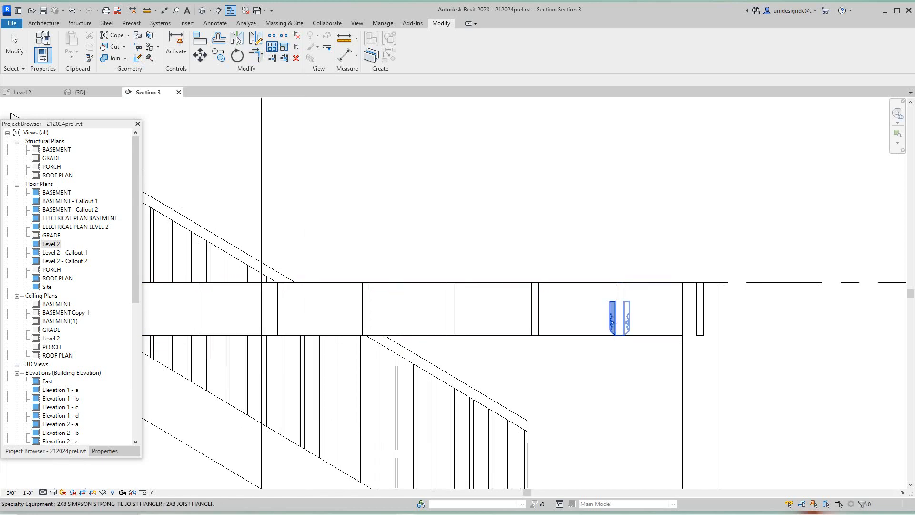
scroll(844, 212, "down", 3)
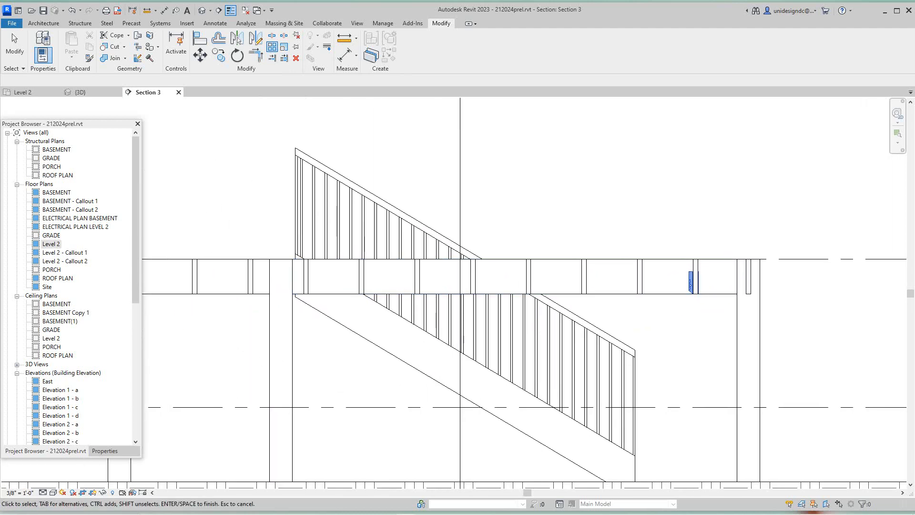
key("Return")
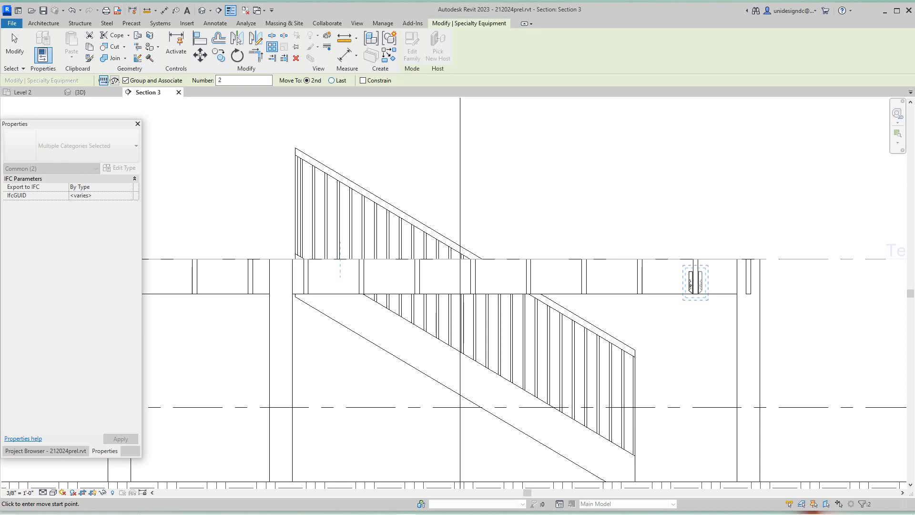
left_click(332, 81)
scroll(619, 239, "down", 2)
scroll(514, 259, "down", 2)
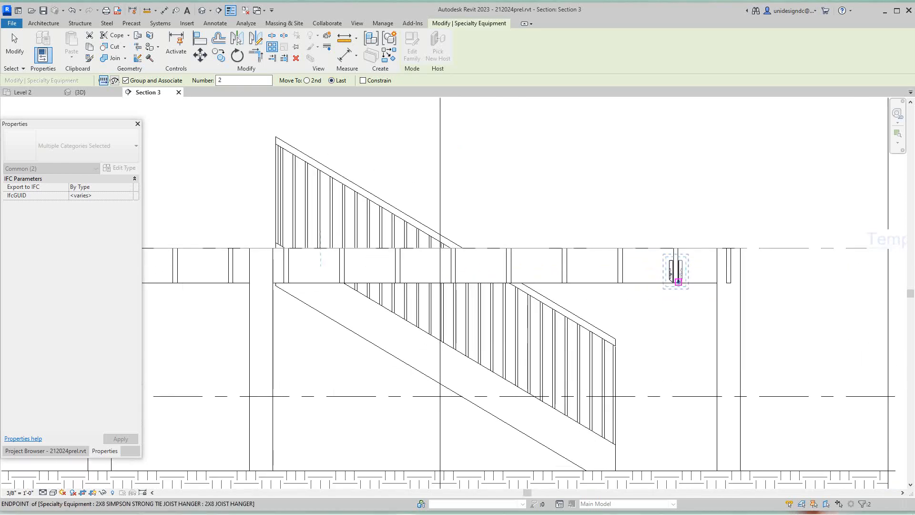
Array the hanger as two members, spanning from the second joist at the opposite deck end to the joist beside the hanger
scroll(278, 273, "up", 5)
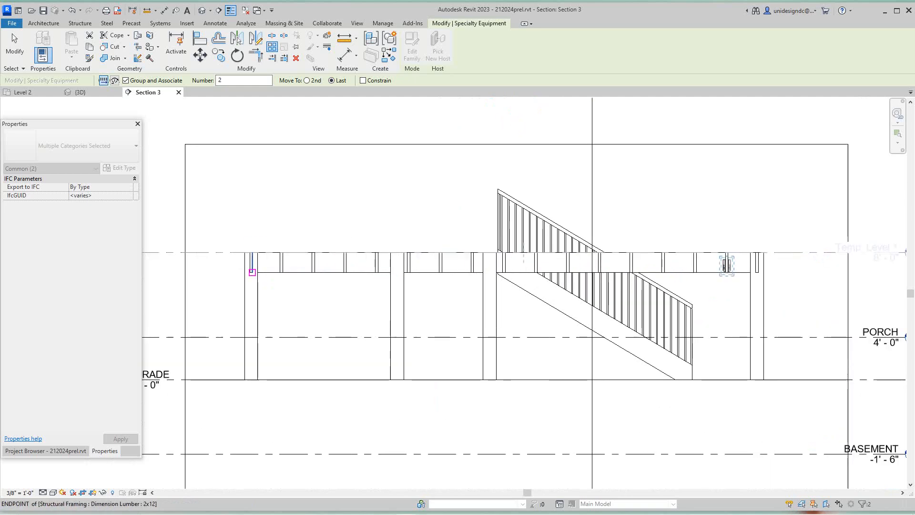
scroll(282, 269, "up", 1)
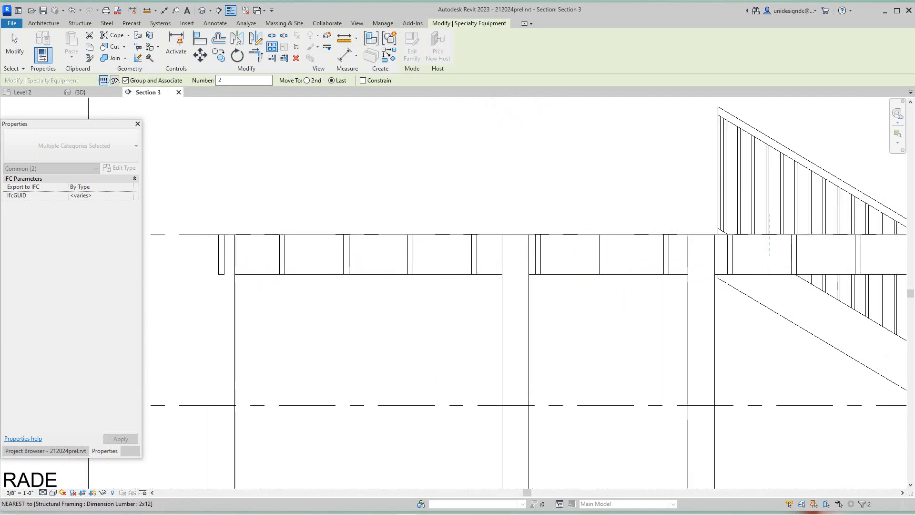
left_click(282, 269)
scroll(606, 263, "down", 3)
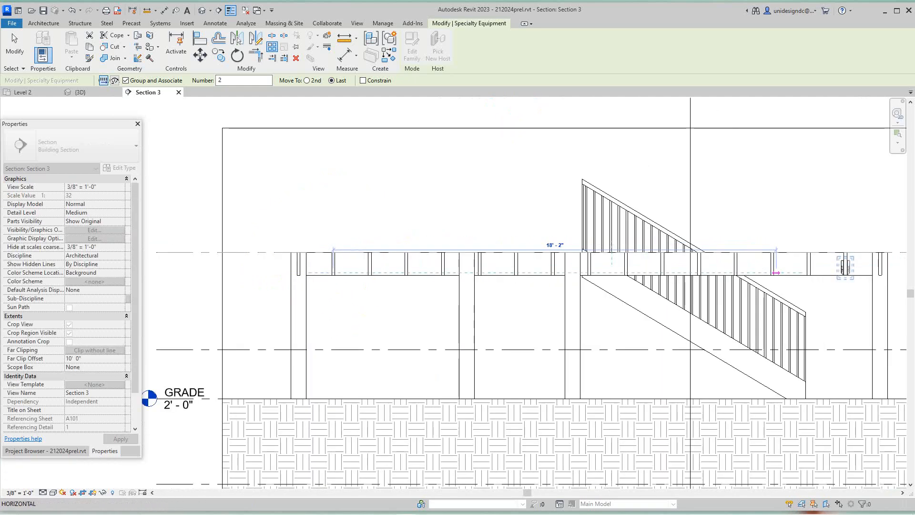
scroll(786, 266, "up", 2)
left_click(821, 276)
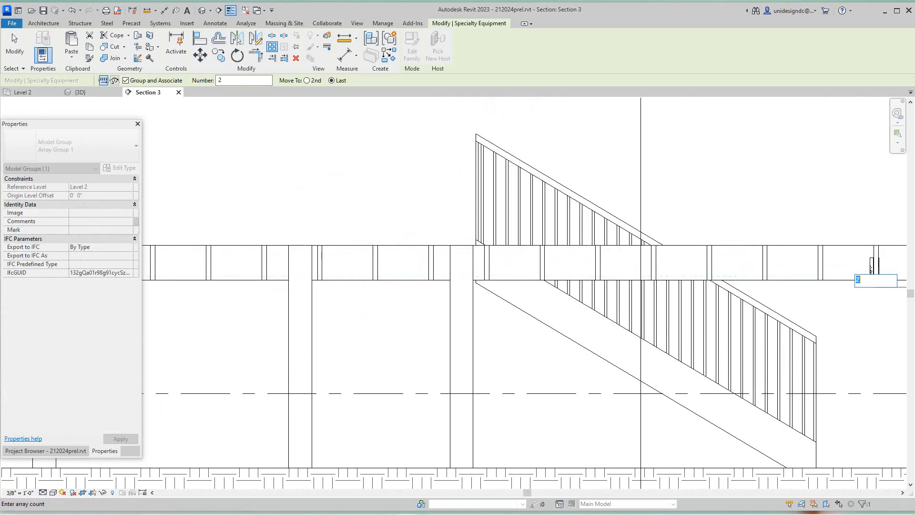
scroll(673, 282, "down", 2)
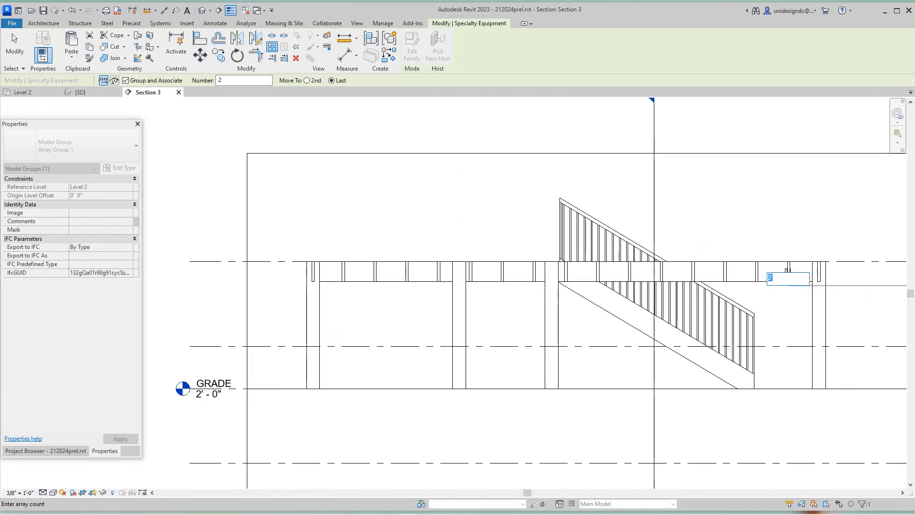
middle_click_drag(672, 282, 534, 282)
right_click(630, 263)
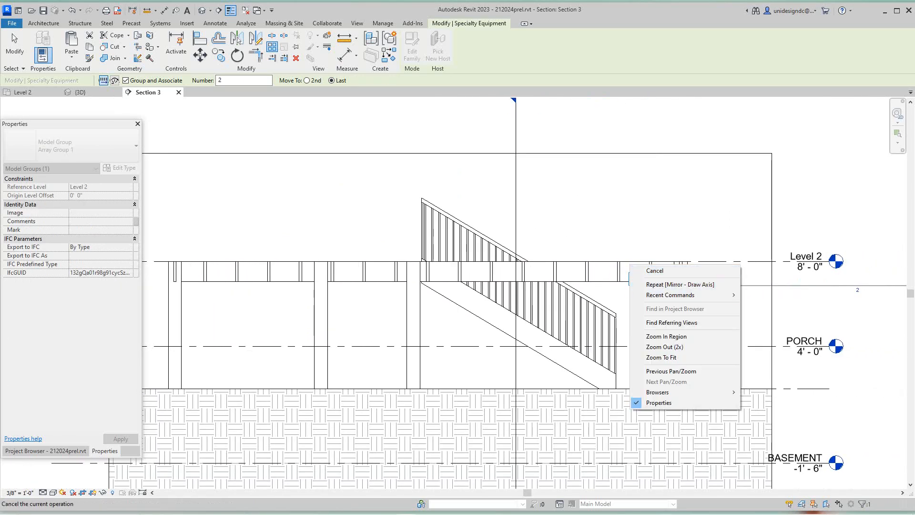
left_click(658, 270)
scroll(657, 271, "up", 1)
key("Return")
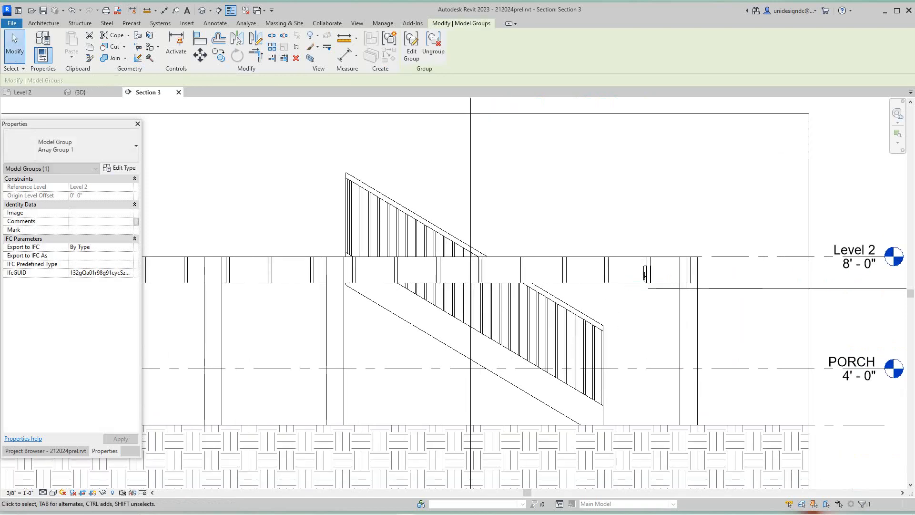
Try to array the hanger group as 10 members, measured from the second joist at the opposite deck end to the joist beside the hanger
scroll(657, 274, "up", 2)
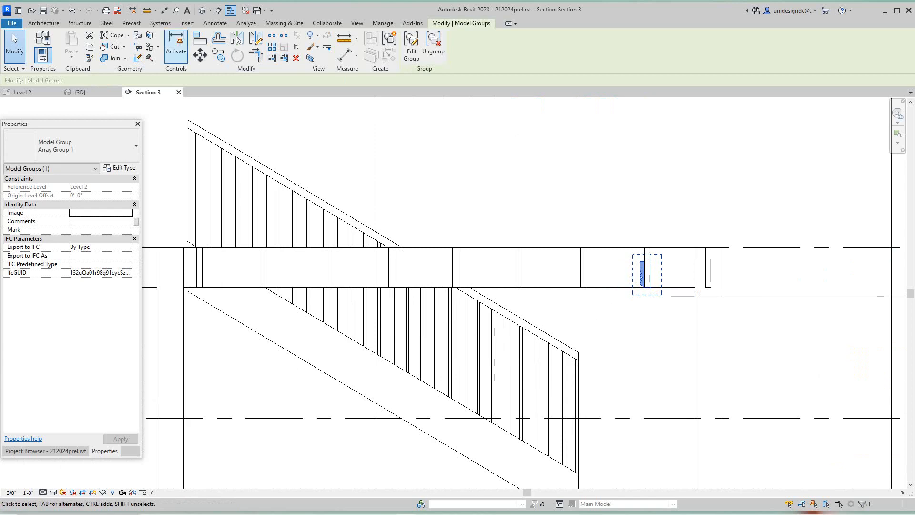
left_click(272, 46)
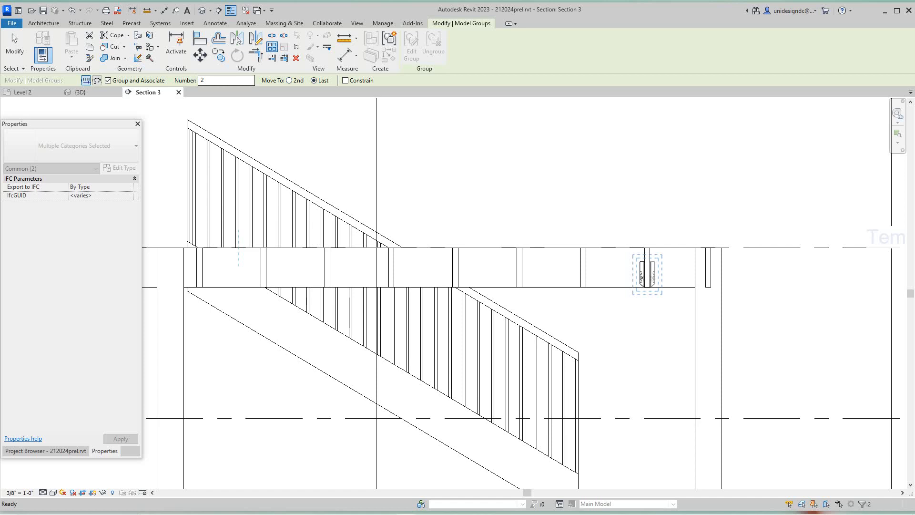
scroll(706, 227, "down", 3)
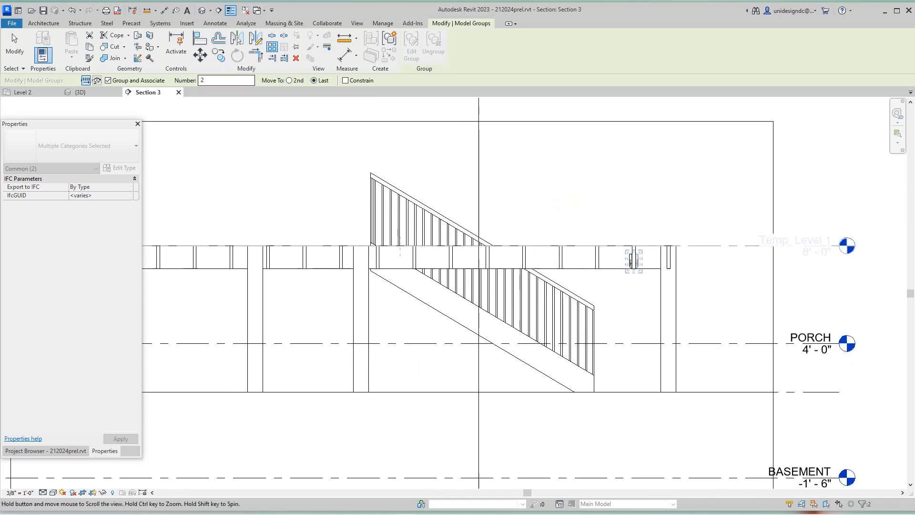
scroll(288, 121, "down", 1)
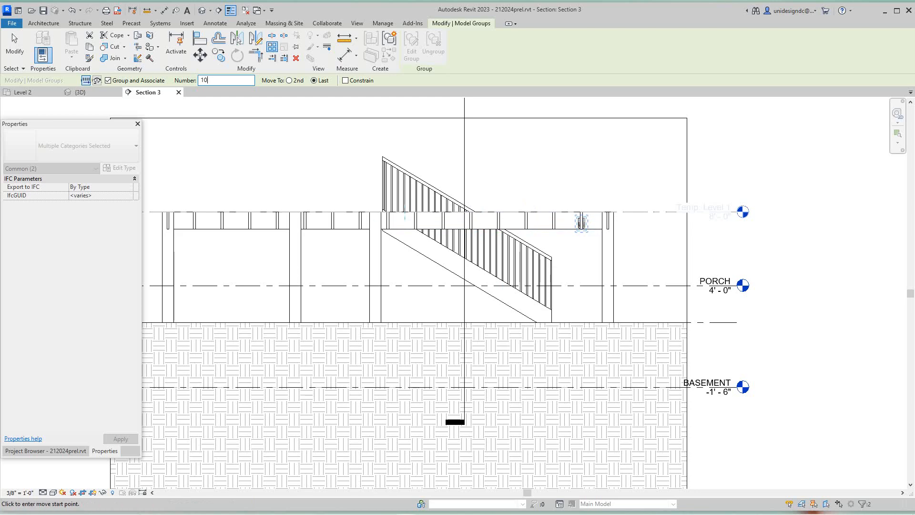
scroll(193, 229, "up", 2)
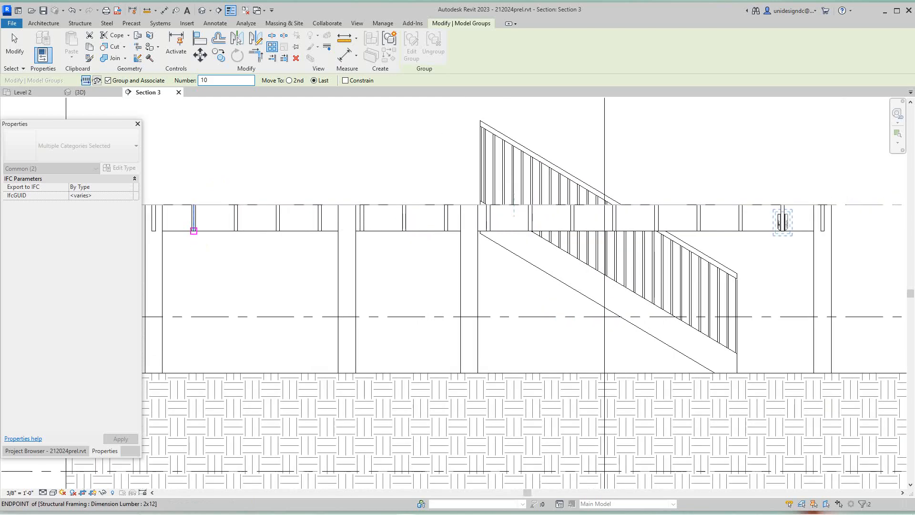
left_click(193, 231)
scroll(726, 231, "up", 1)
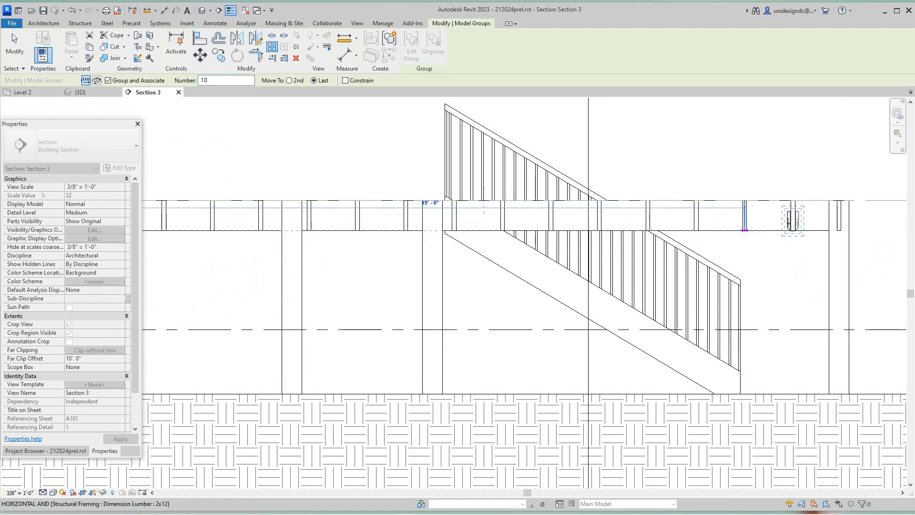
left_click(744, 231)
scroll(789, 218, "down", 1)
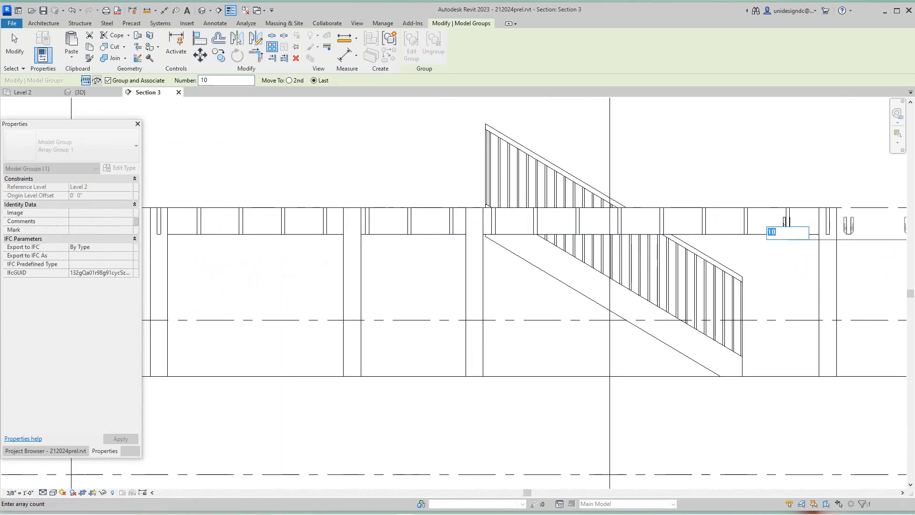
key("Return")
left_click(538, 293)
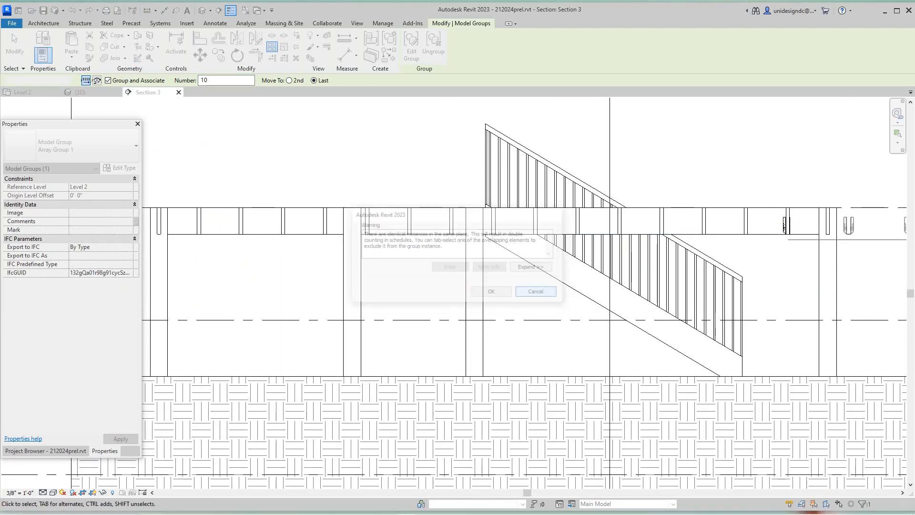
Undo the earlier two-member array of the mirrored hanger
scroll(705, 210, "down", 1)
middle_click_drag(706, 210, 570, 259)
scroll(660, 282, "up", 3)
scroll(585, 263, "down", 2)
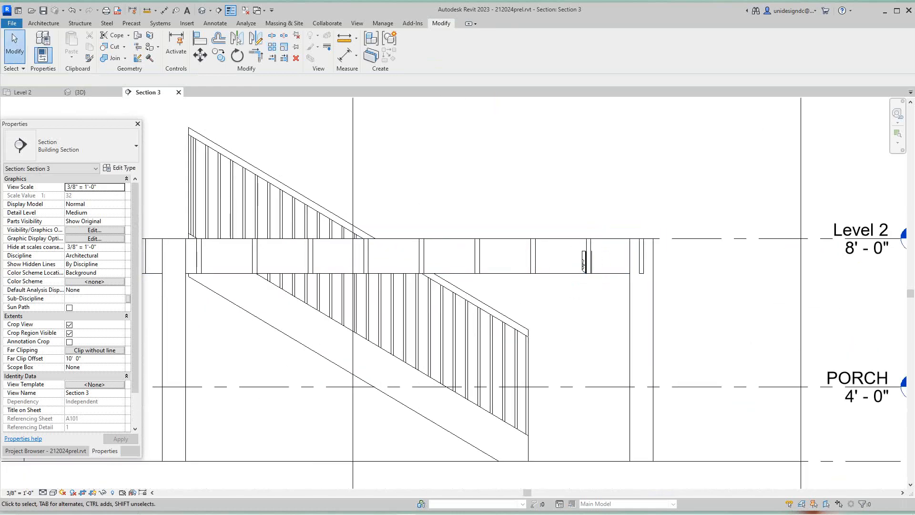
scroll(585, 263, "up", 1)
left_click(71, 10)
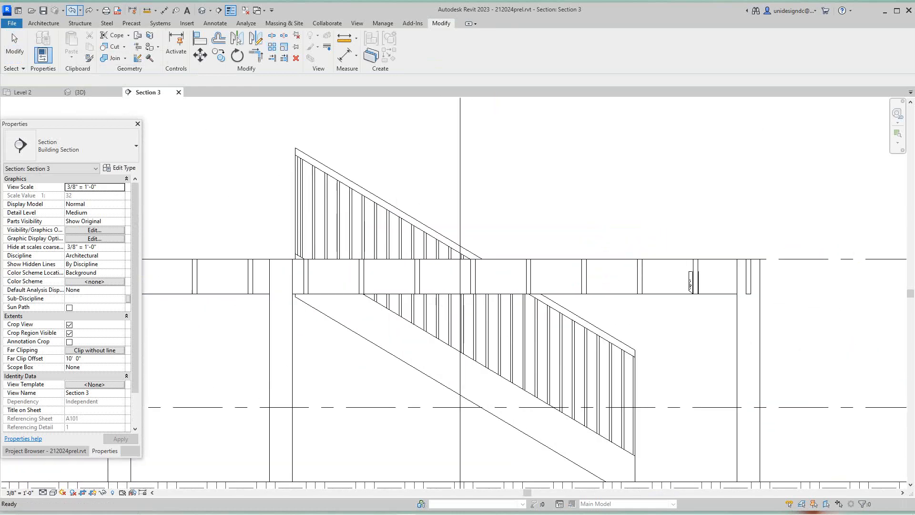
Copy the 2X8 joist hanger from its joist's centre to the adjacent joist, with Multiple and Constrain enabled
scroll(689, 285, "up", 2)
left_click(689, 285)
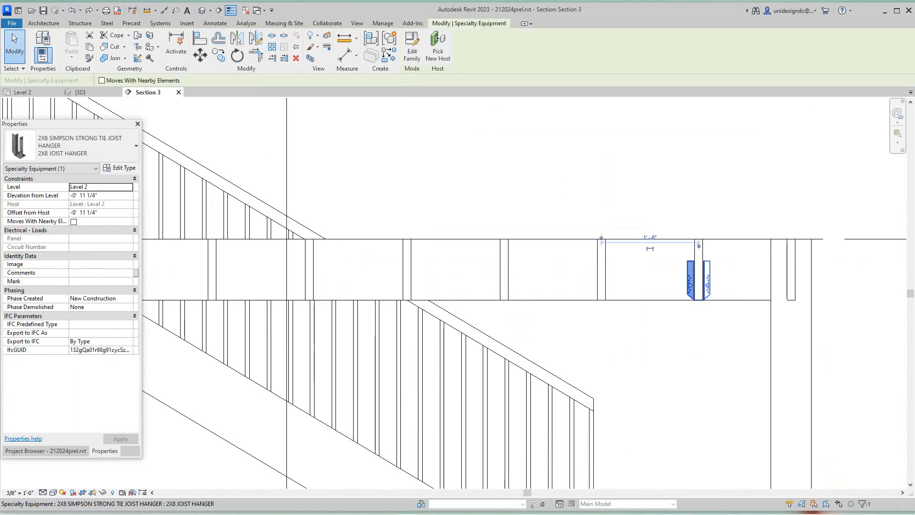
left_click(218, 55)
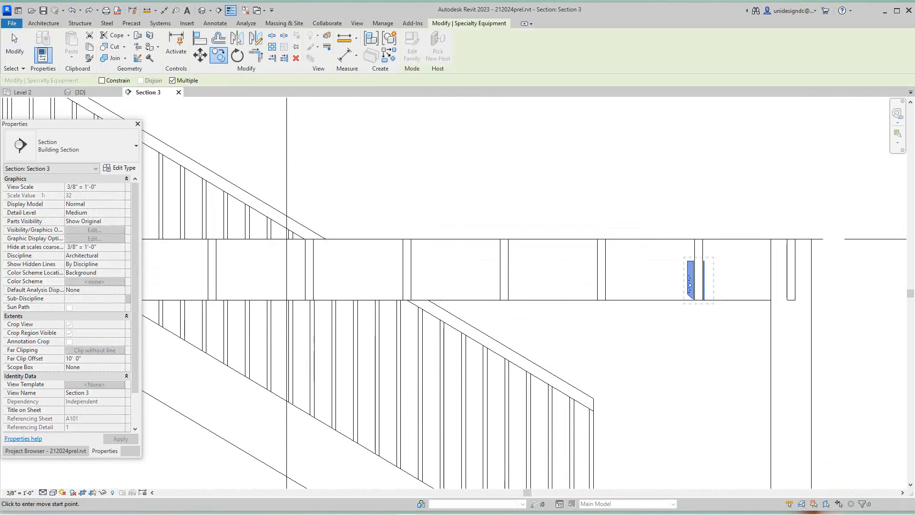
scroll(717, 239, "up", 1)
left_click(692, 273)
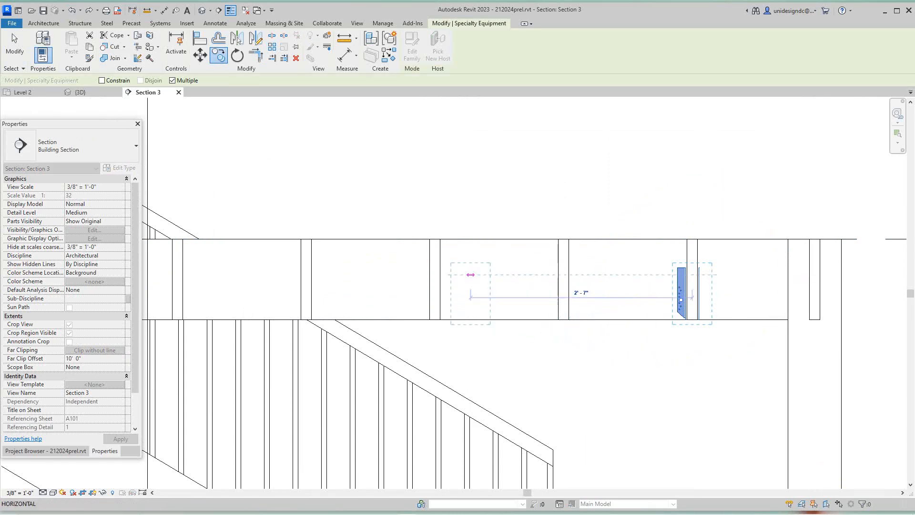
left_click(102, 80)
scroll(552, 268, "up", 2)
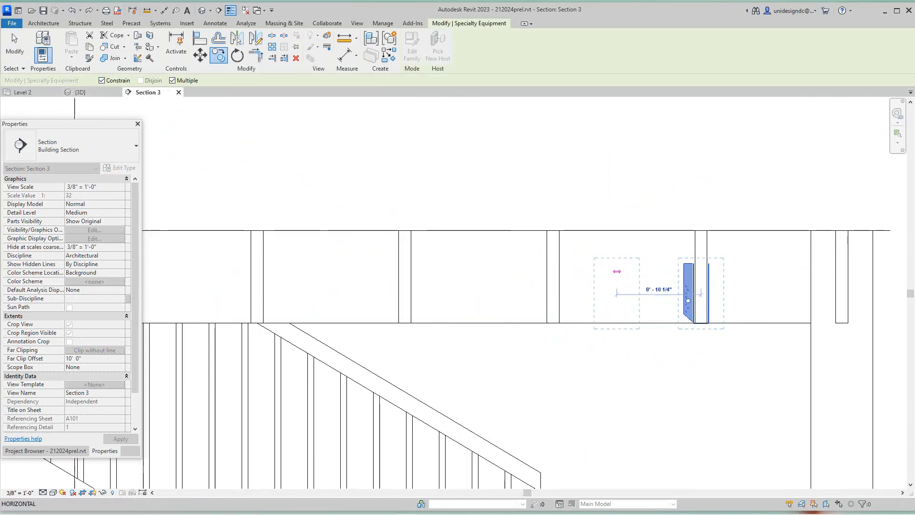
left_click(545, 267)
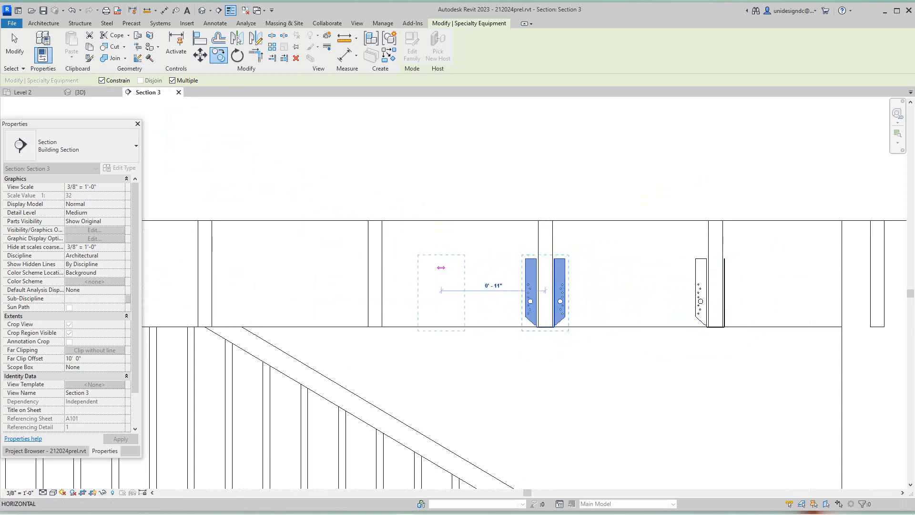
Place five more constrained hanger copies, one centred on each successive joist behind the stair
left_click(375, 267)
scroll(477, 268, "down", 1)
middle_click_drag(477, 267, 628, 268)
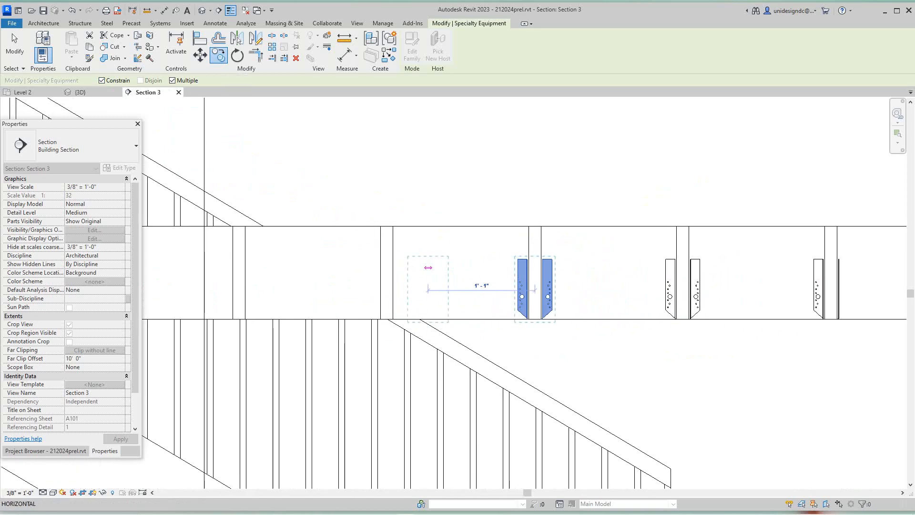
left_click(386, 267)
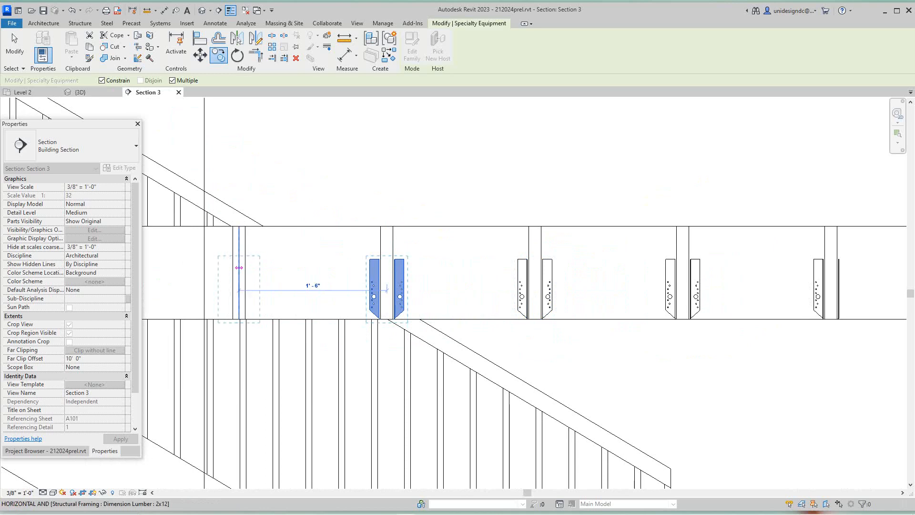
left_click(239, 267)
scroll(257, 260, "down", 1)
middle_click_drag(258, 260, 488, 278)
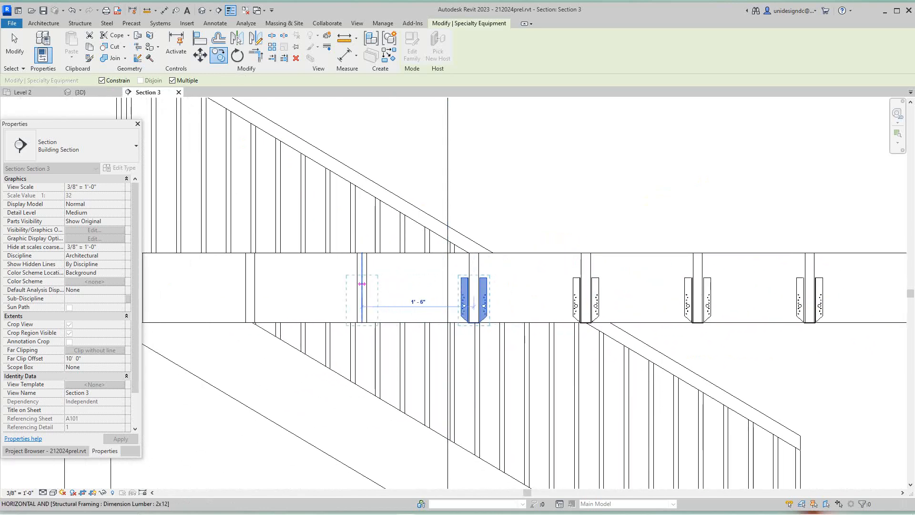
left_click(362, 283)
left_click(250, 284)
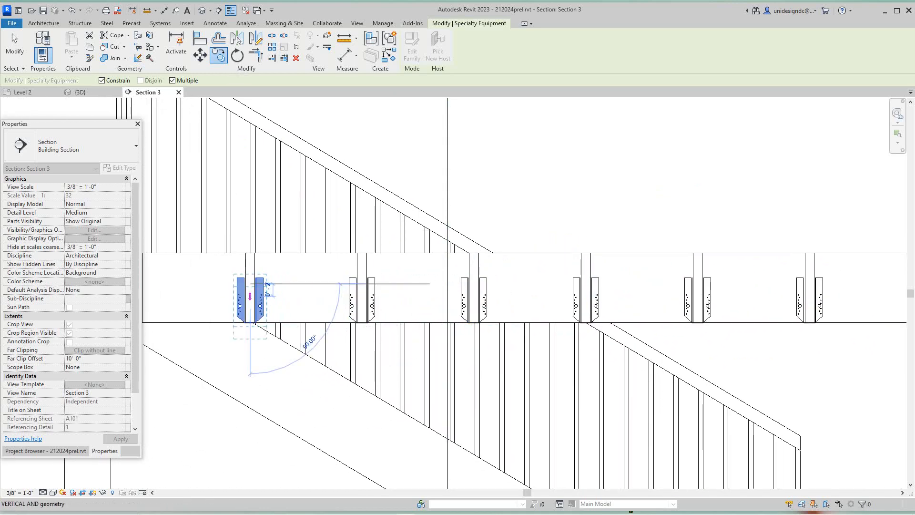
Continue the hanger copies joist by joist past the two intermediate posts, centring each one on its joist
scroll(317, 283, "down", 1)
middle_click_drag(320, 284, 544, 295)
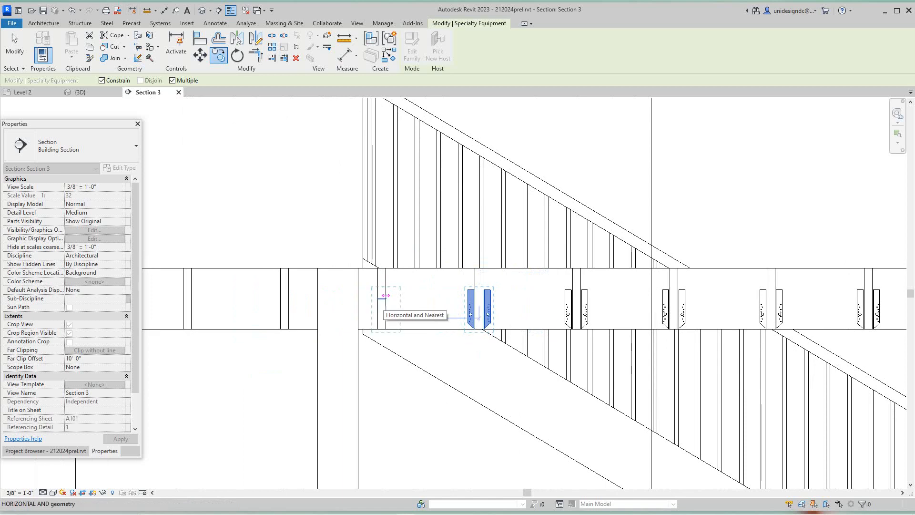
left_click(386, 296)
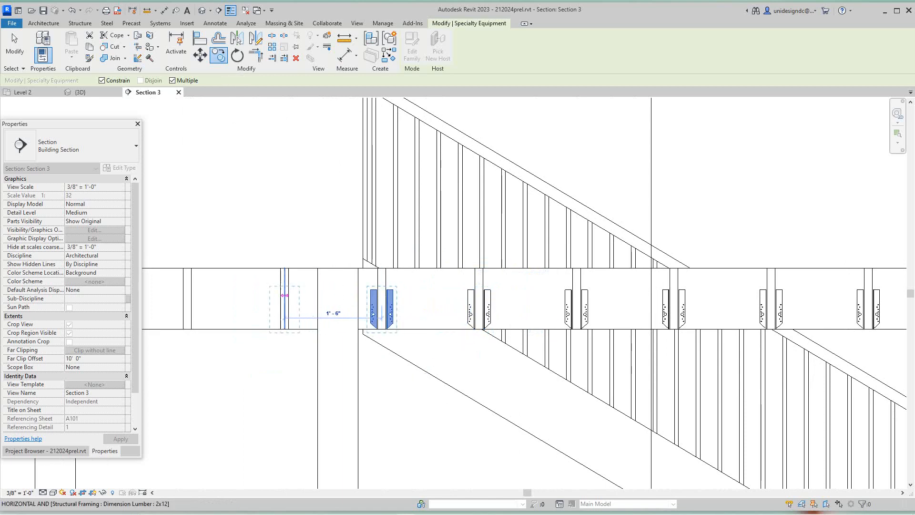
left_click(285, 295)
scroll(299, 299, "down", 1)
middle_click_drag(321, 296, 483, 306)
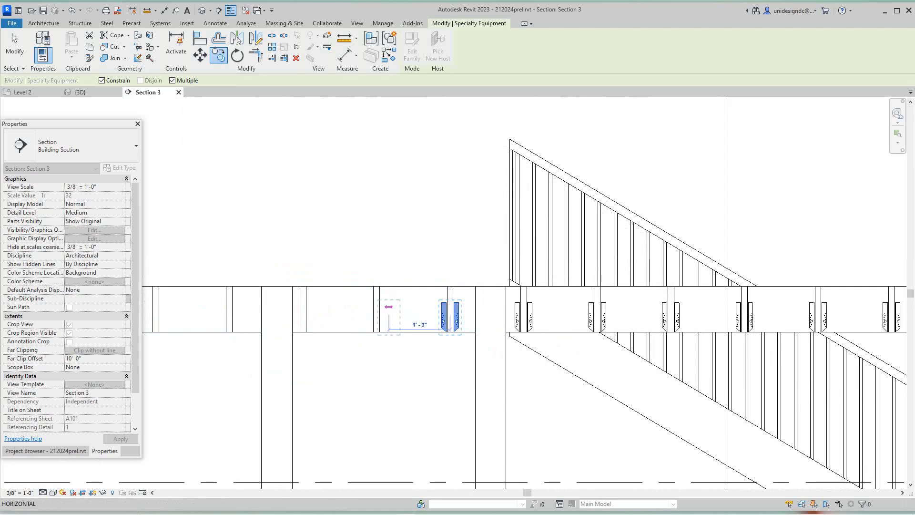
left_click(376, 306)
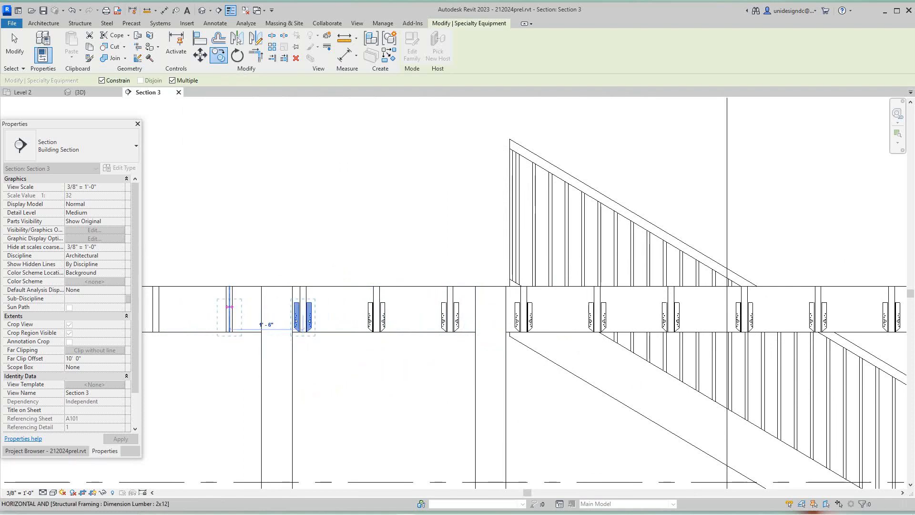
left_click(230, 306)
Copy the hanger onto the remaining joists through the second one from the opposite deck end, and finish the copy
scroll(317, 309, "down", 1)
middle_click_drag(313, 308, 511, 322)
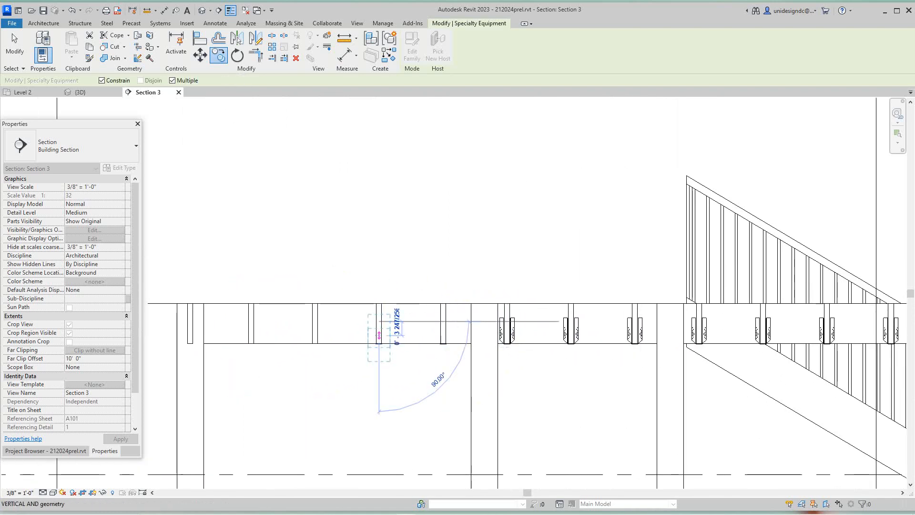
left_click(251, 321)
right_click(252, 332)
left_click(273, 337)
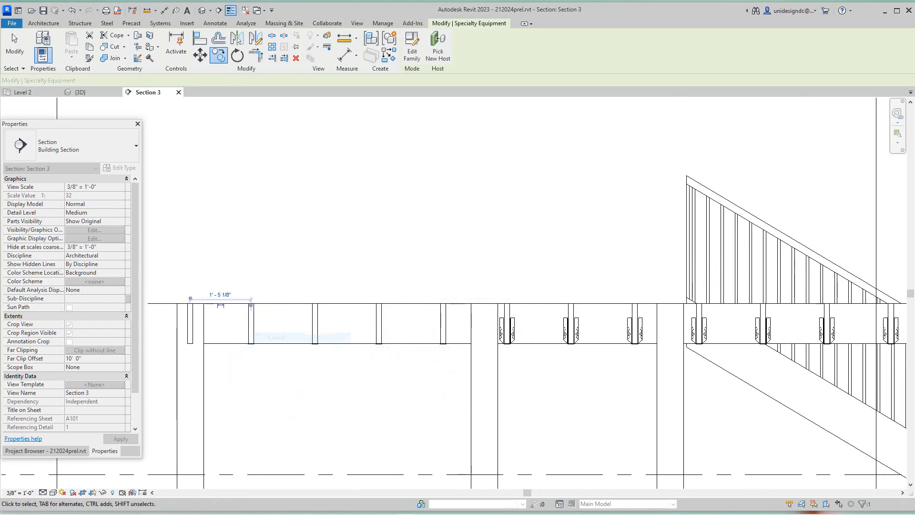
scroll(332, 250, "down", 2)
scroll(472, 387, "up", 3)
key("Escape")
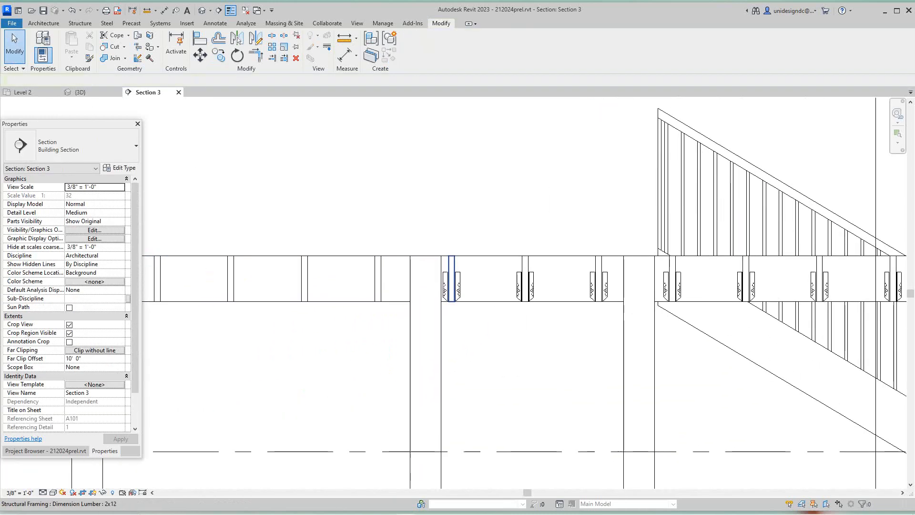
Open the 3D view and look over the deck framing and stair from the front-right corner
scroll(260, 150, "down", 1)
left_click(80, 92)
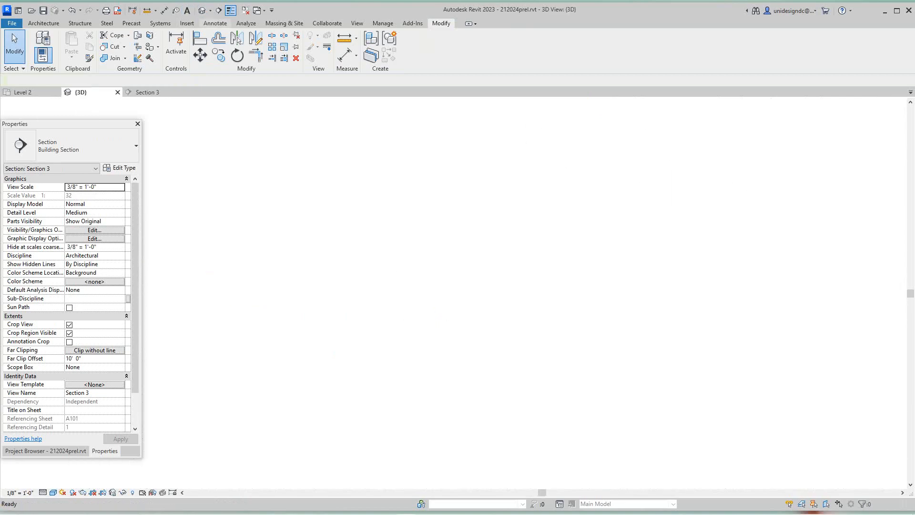
scroll(446, 348, "down", 2)
scroll(551, 267, "up", 1)
scroll(539, 281, "up", 2)
scroll(539, 281, "down", 2)
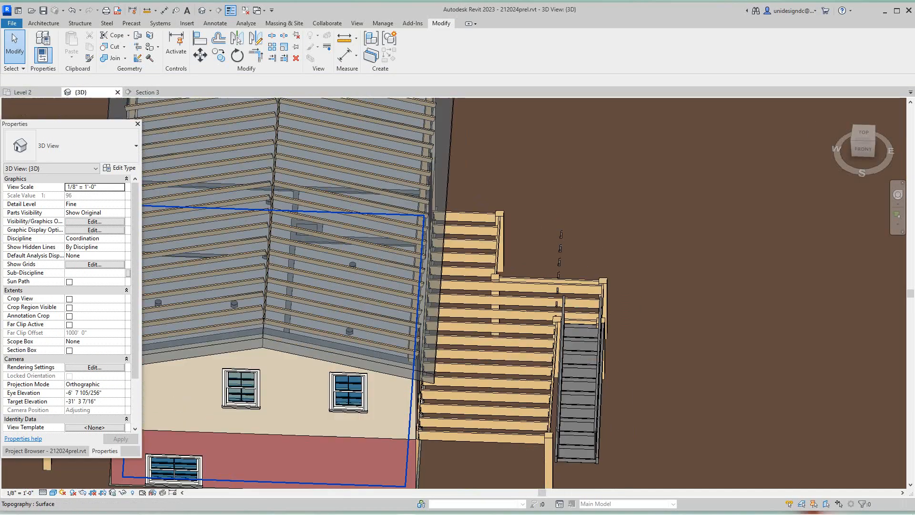
scroll(572, 262, "up", 2)
scroll(572, 215, "down", 2)
scroll(562, 329, "up", 2)
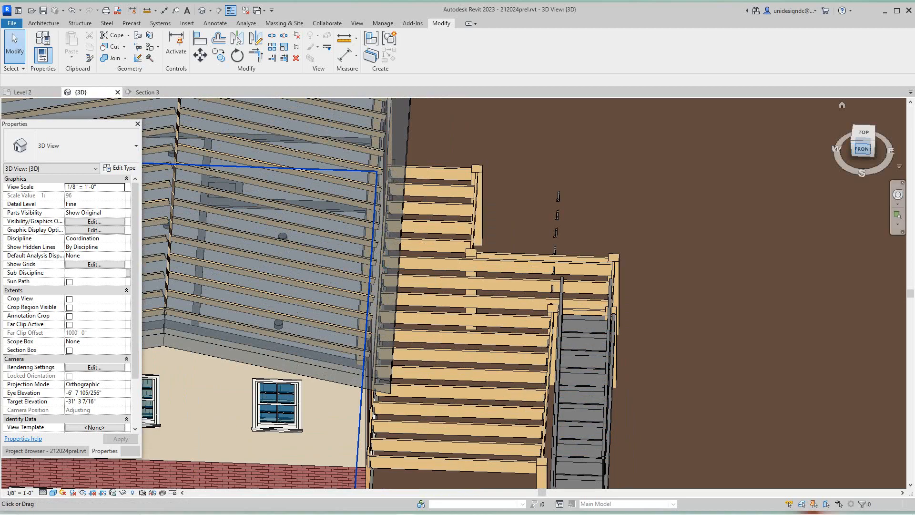
left_click_drag(864, 149, 834, 140)
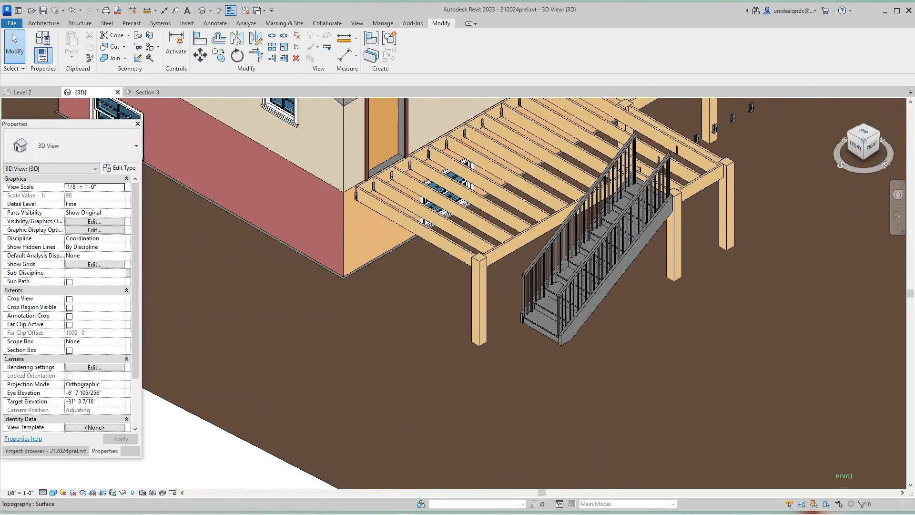
Examine where the copied hangers sit relative to the joists, the stair and the stepped outer beams
scroll(703, 144, "up", 6)
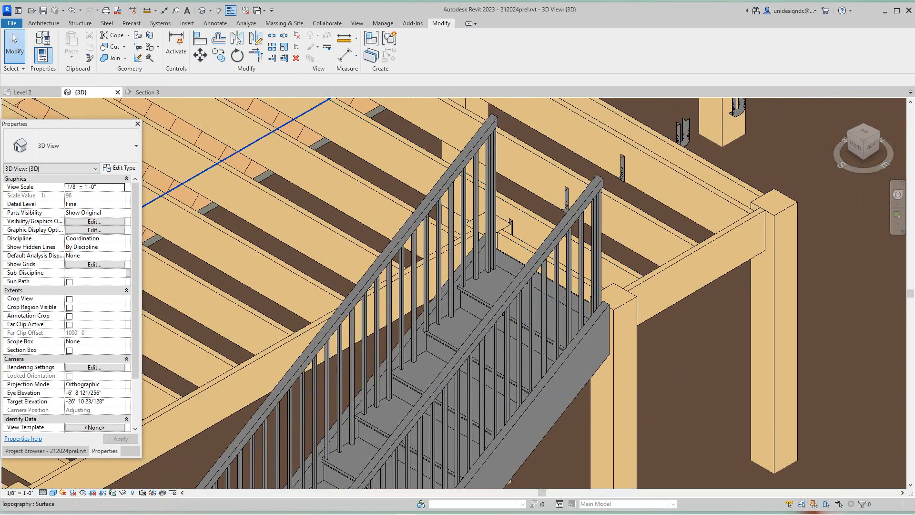
scroll(539, 210, "up", 2)
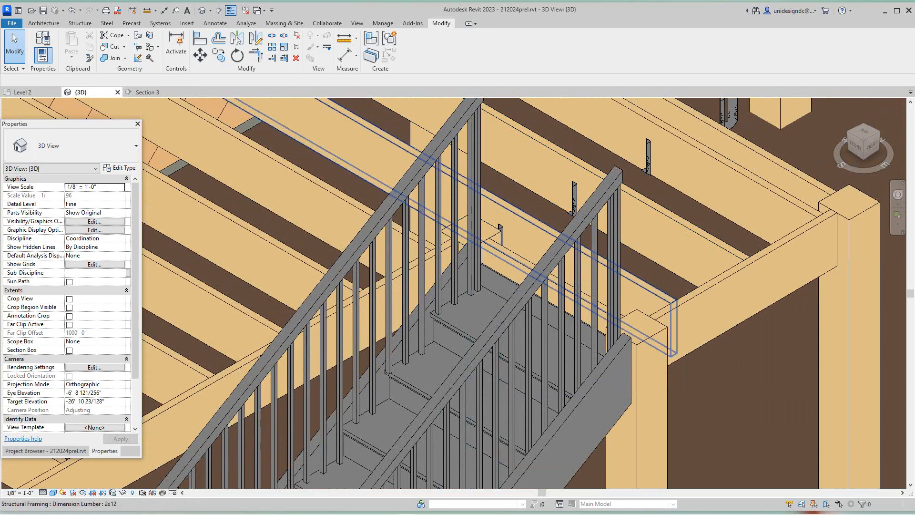
scroll(661, 326, "down", 2)
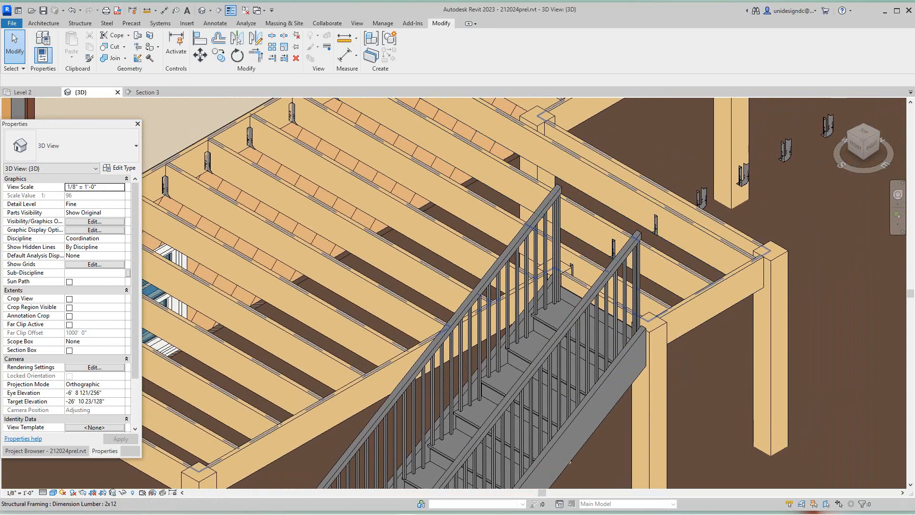
scroll(811, 224, "down", 2)
middle_click_drag(811, 224, 674, 314)
scroll(674, 314, "up", 2)
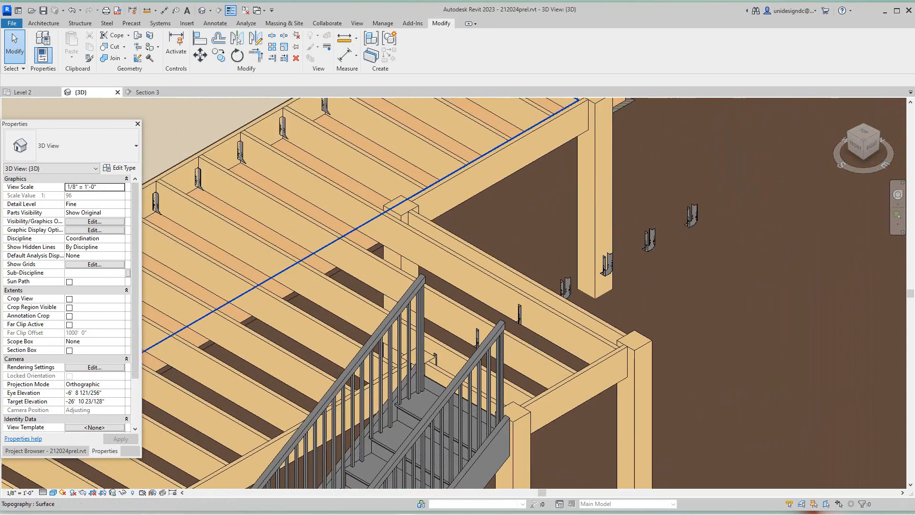
scroll(686, 267, "up", 1)
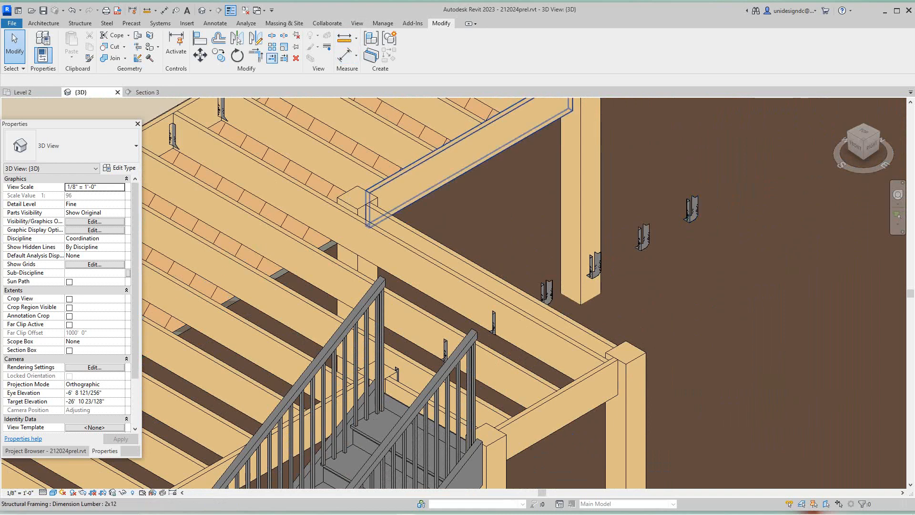
Delete the four stray 2x8 joist hangers floating outside the deck, beyond the stepped outer beam
left_click(296, 58)
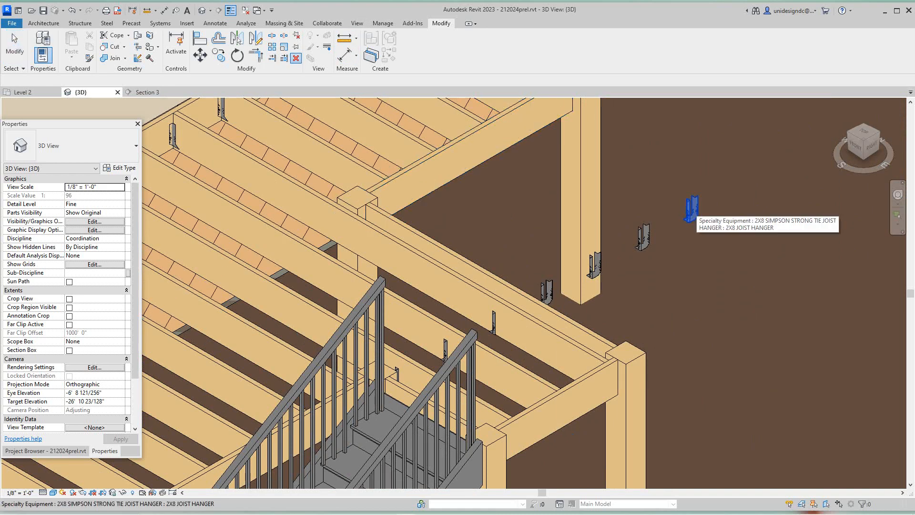
left_click(691, 208)
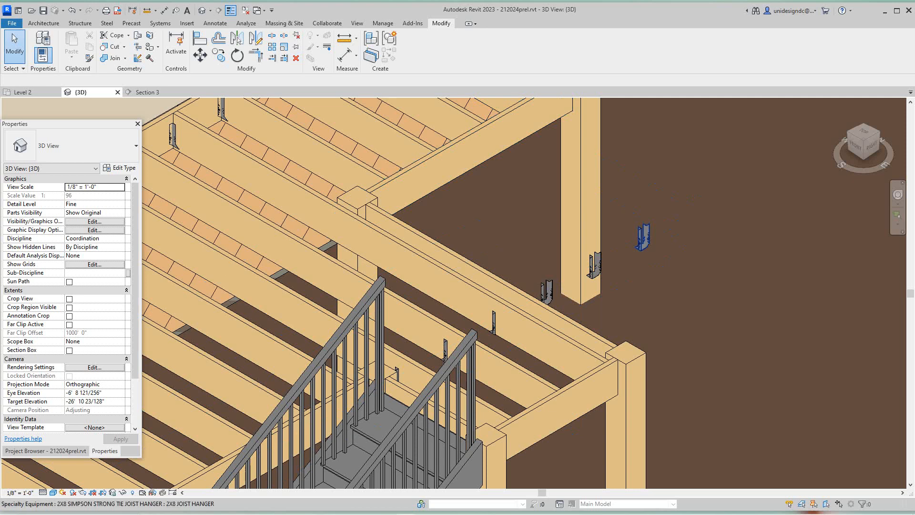
left_click(644, 238)
key("Delete")
left_click(596, 265)
key("Delete")
left_click(548, 292)
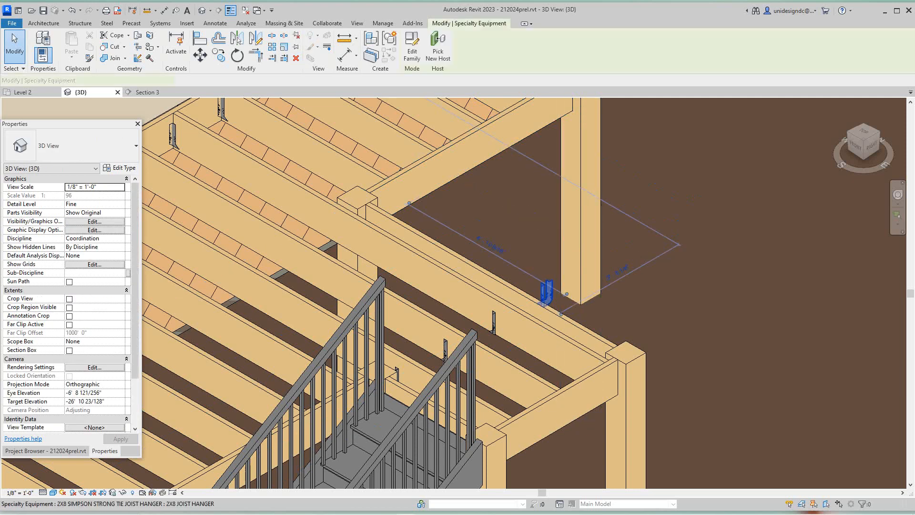
key("Delete")
Try deleting the outermost remaining hanger inside the deck corner beside the stair, and restore it
left_click(494, 324)
key("Delete")
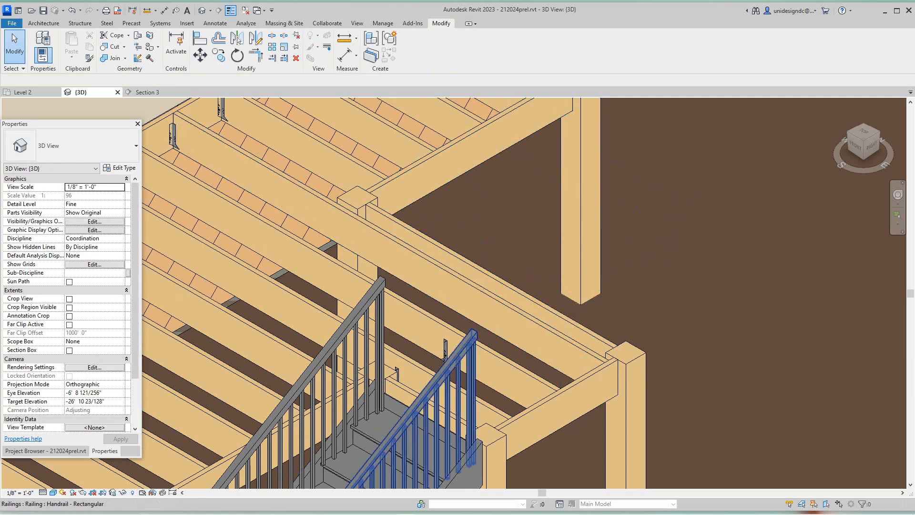
scroll(459, 260, "down", 2)
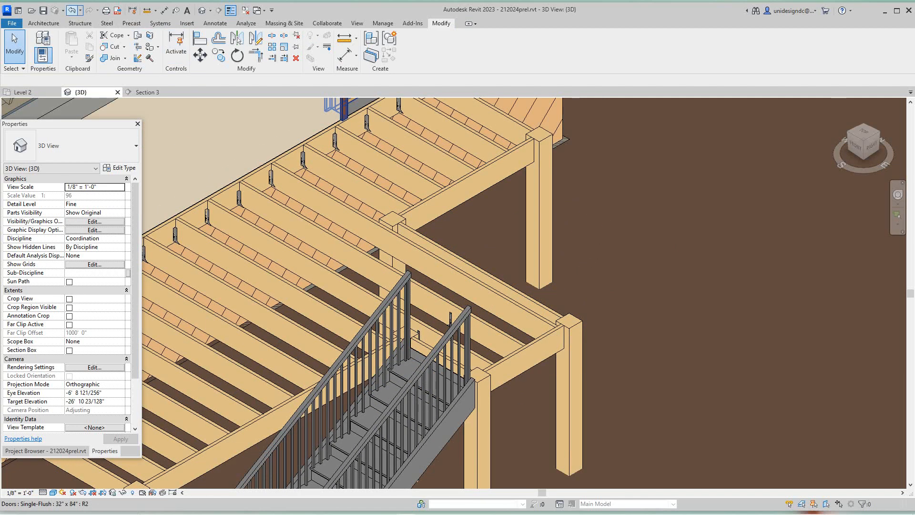
scroll(458, 260, "up", 2)
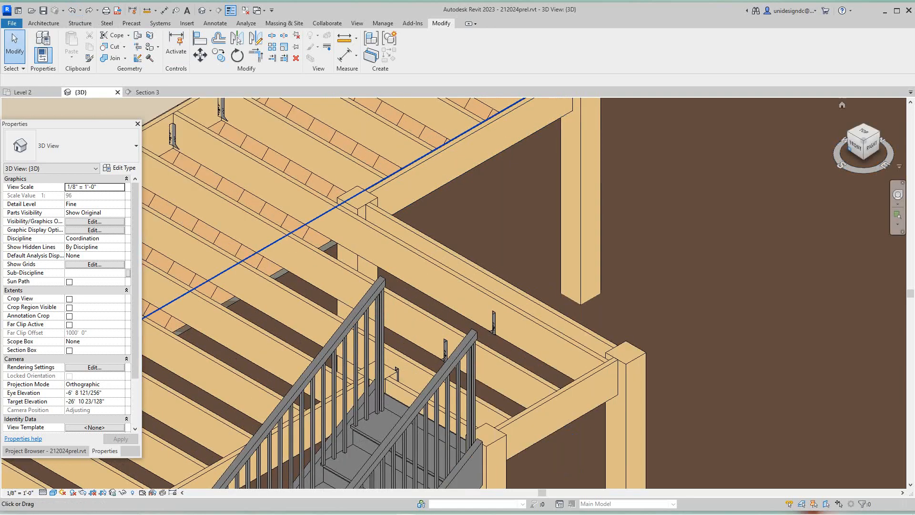
Align the hanger on the joist nearest the deck corner to the inner face of the short 2x12 outer beam behind the stair
left_click_drag(856, 146, 880, 155)
scroll(577, 262, "down", 4)
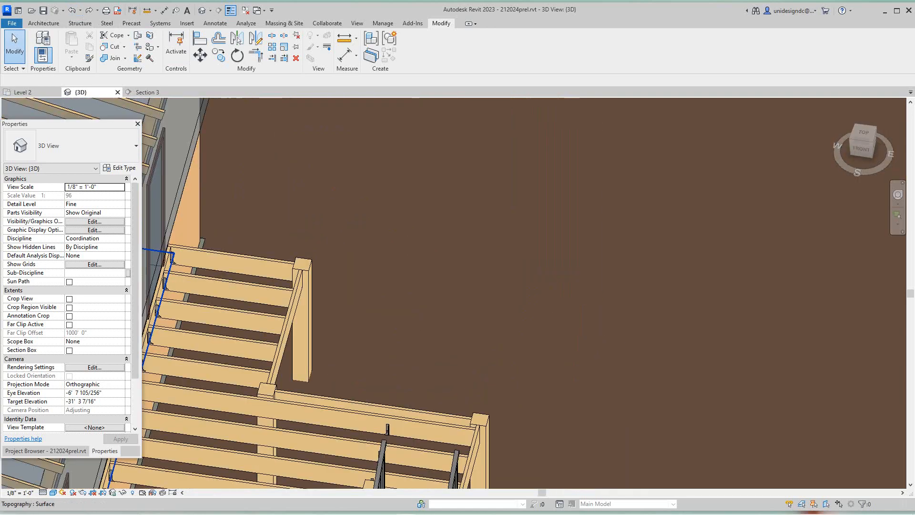
middle_click_drag(577, 263, 582, 155)
left_click_drag(862, 148, 889, 143)
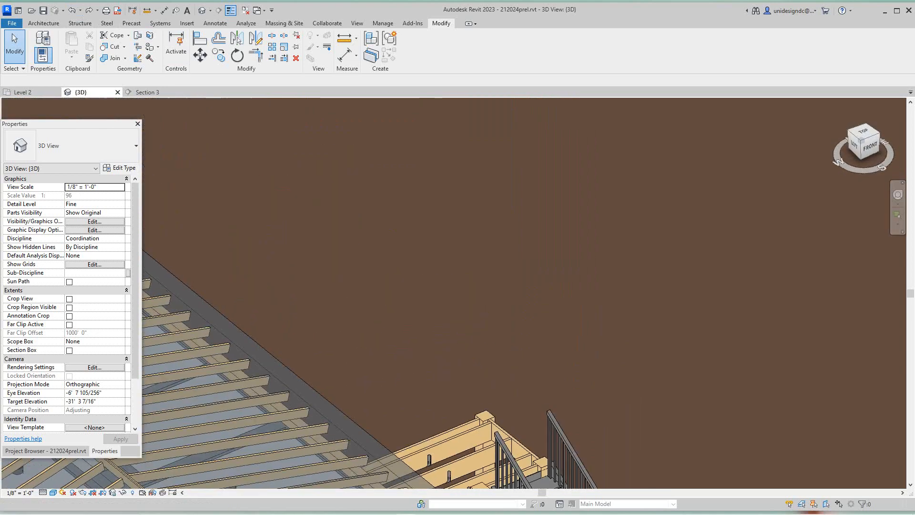
middle_click_drag(446, 465, 443, 266)
scroll(443, 267, "down", 2)
scroll(443, 267, "up", 2)
scroll(419, 262, "up", 3)
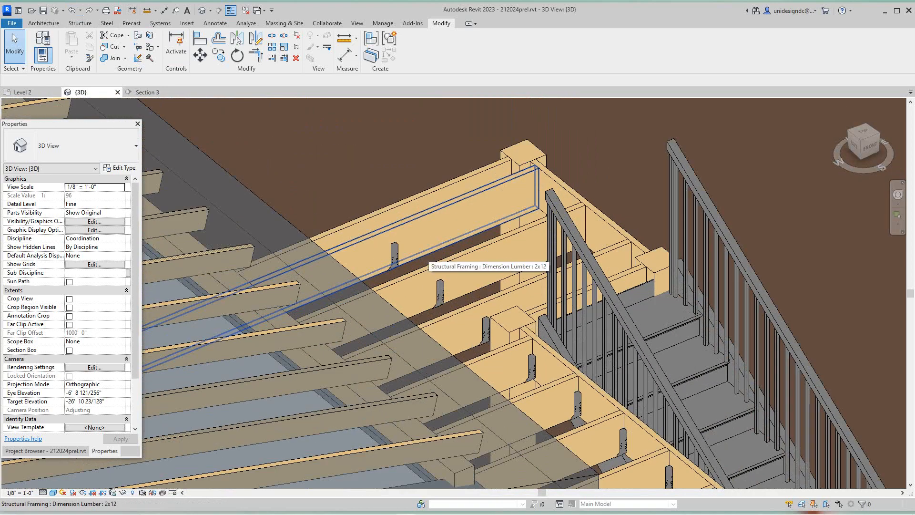
left_click(237, 39)
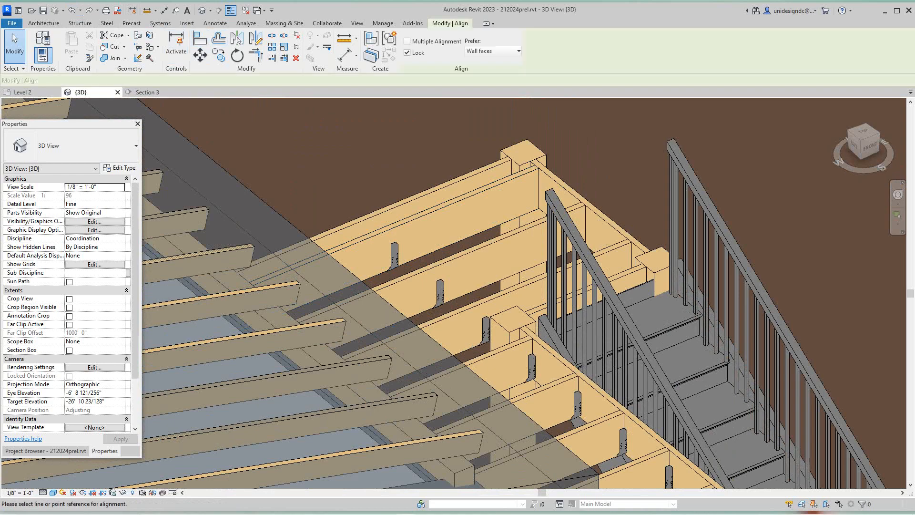
scroll(425, 207, "up", 2)
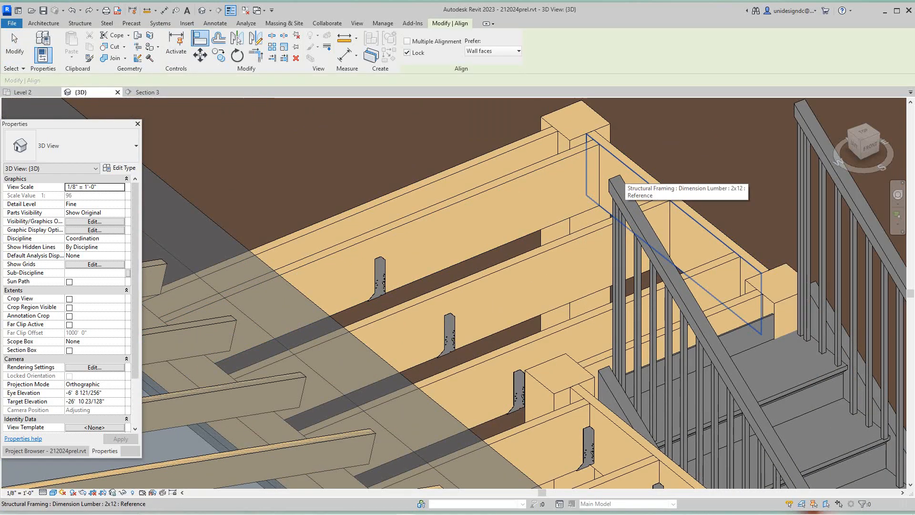
left_click(631, 167)
left_click(385, 281)
scroll(519, 220, "down", 1)
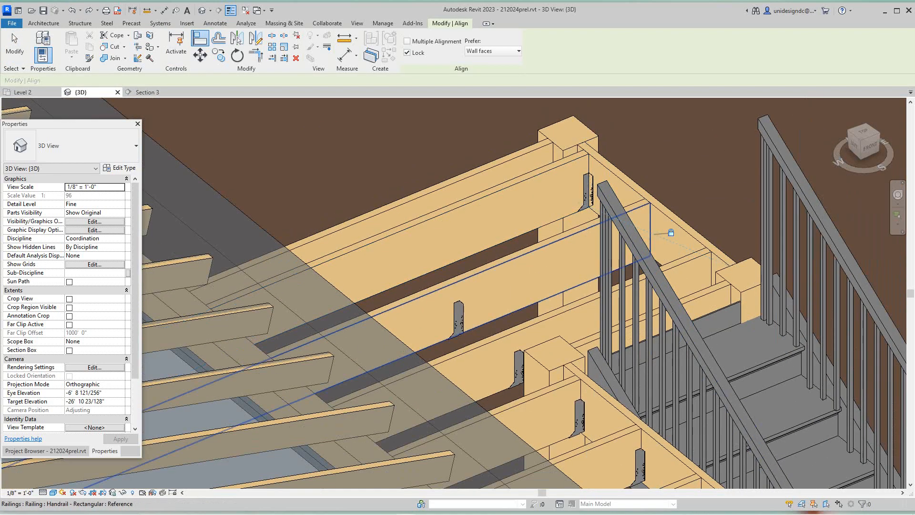
left_click(658, 205)
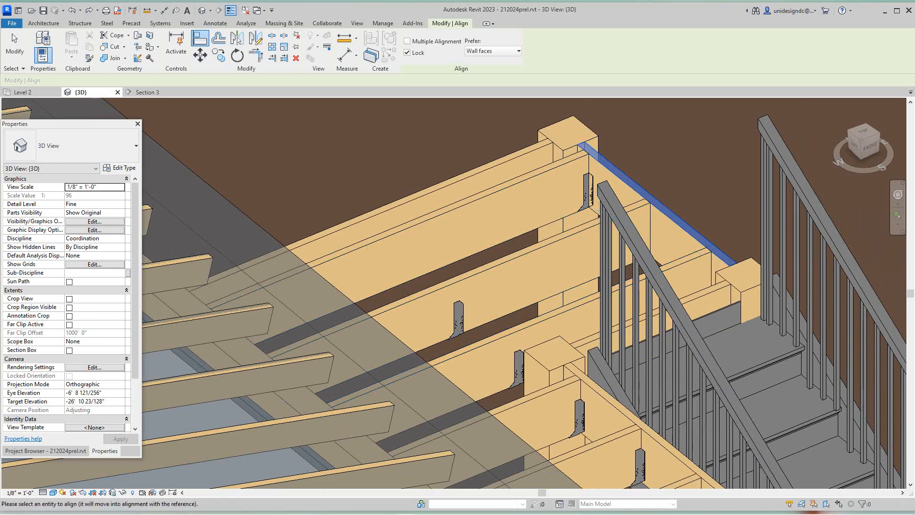
scroll(665, 131, "up", 1)
right_click(381, 113)
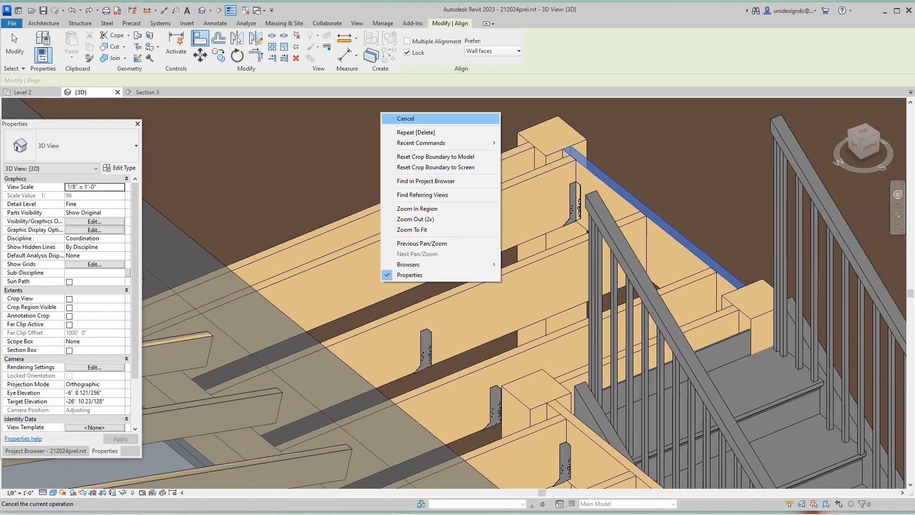
left_click(406, 118)
left_click(237, 39)
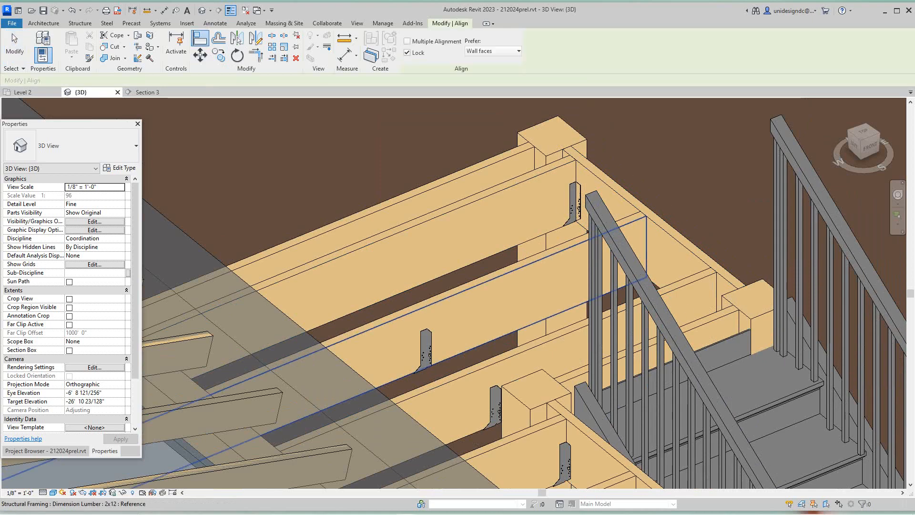
left_click(651, 215)
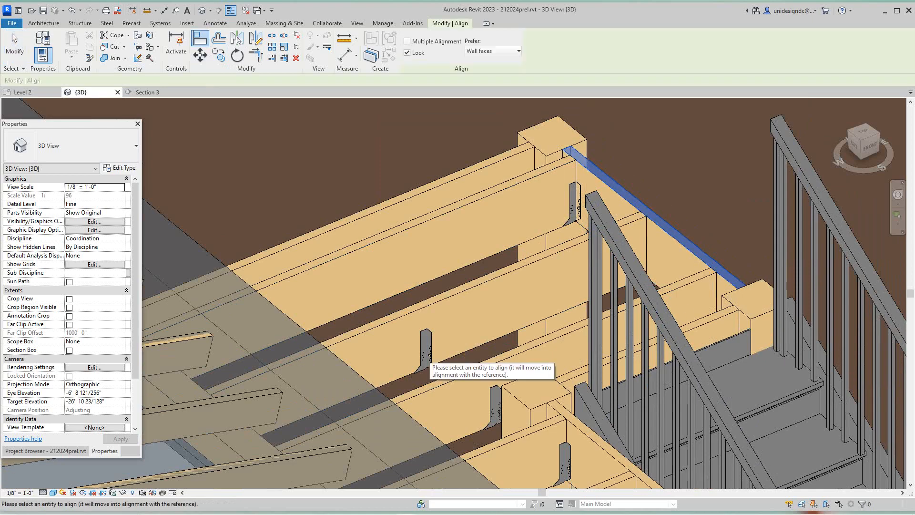
key("Escape")
scroll(653, 220, "down", 3)
middle_click_drag(653, 220, 645, 202)
scroll(591, 209, "up", 2)
right_click(385, 166)
left_click(399, 173)
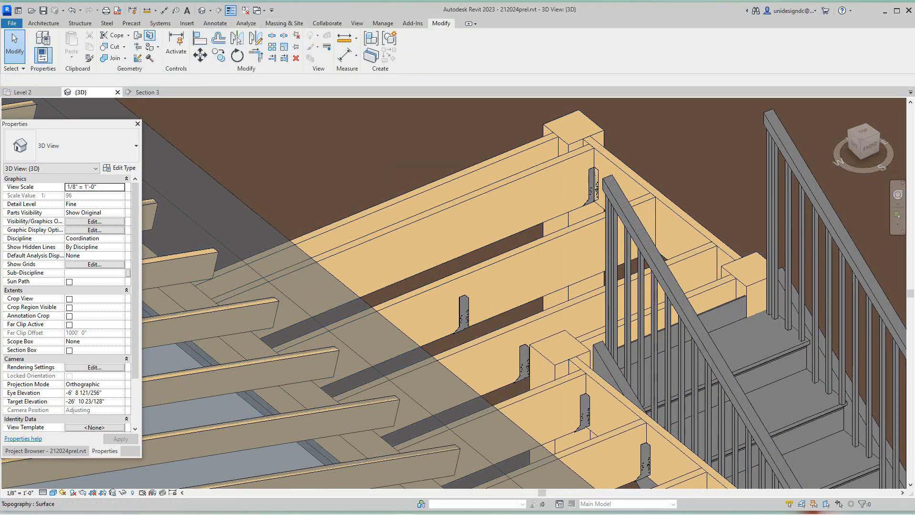
Align the second joist's hanger to the inner face of the short 2x12 outer beam, and finish the alignment
key("a")
key("l")
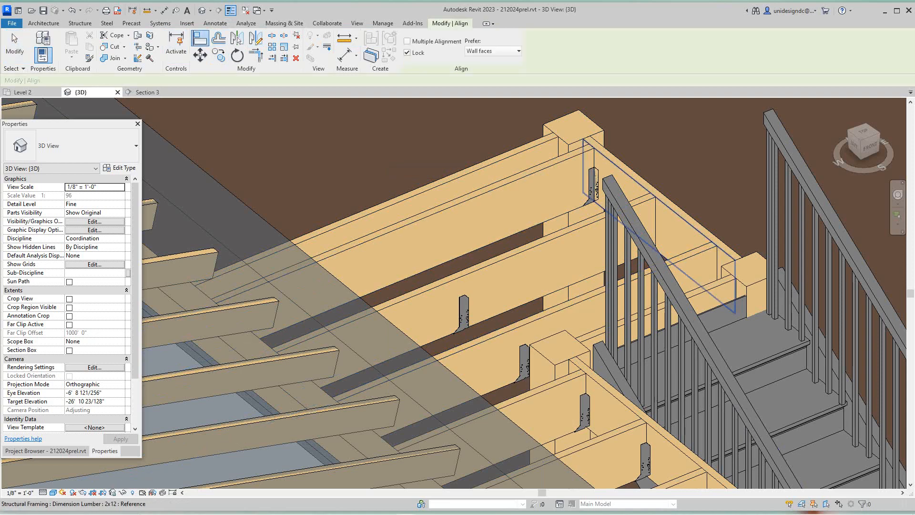
left_click(624, 182)
left_click(464, 312)
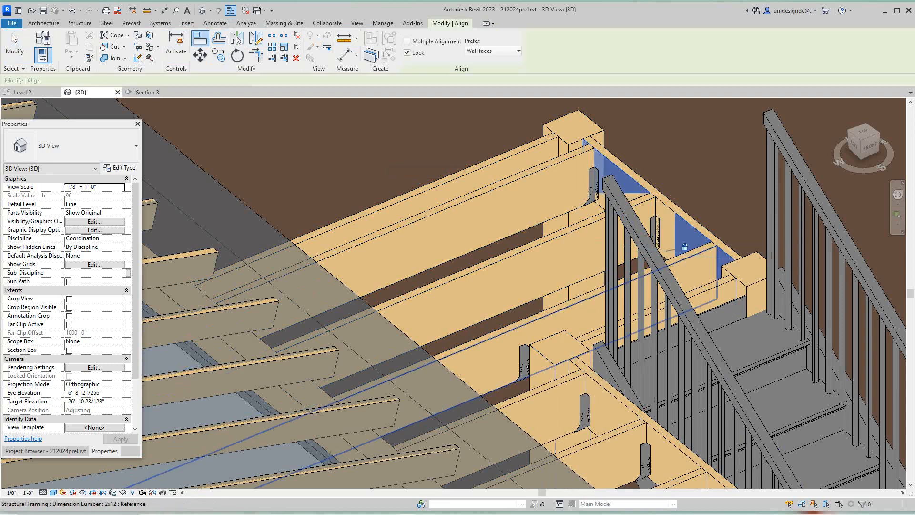
key("Escape")
key("Escape")
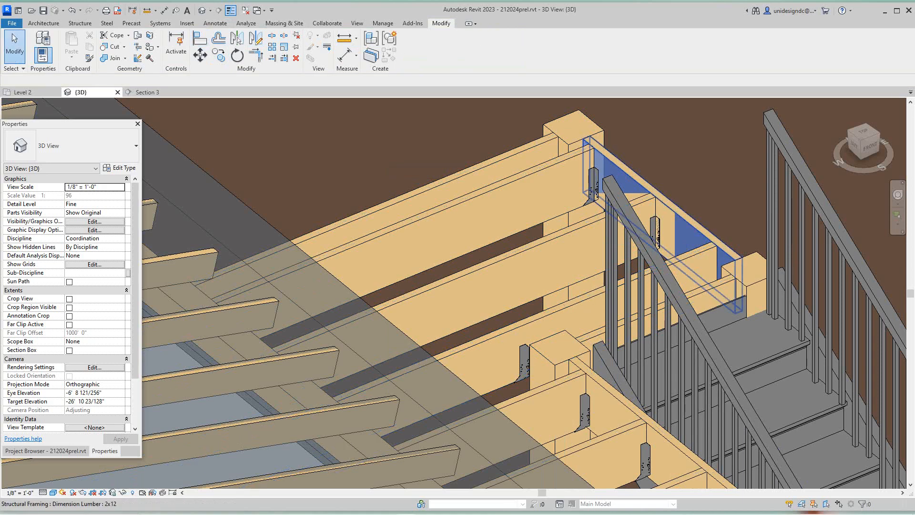
left_click(689, 233)
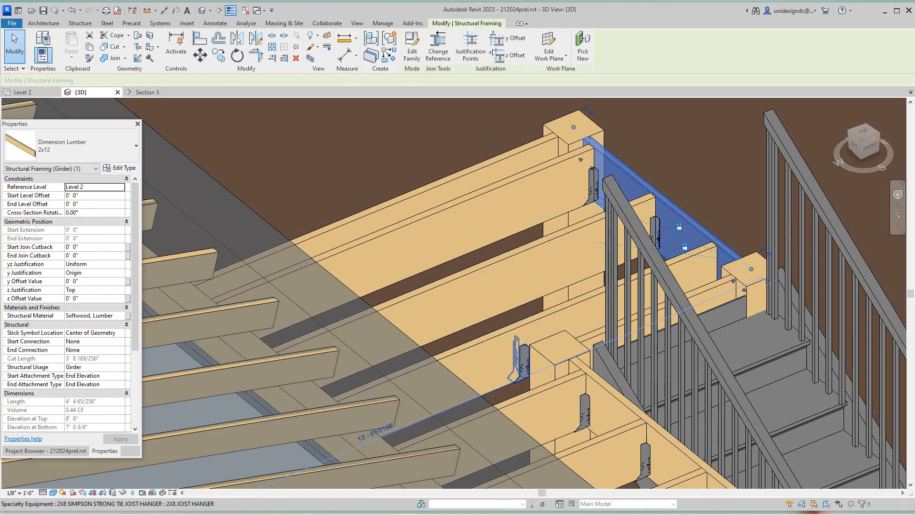
left_click(525, 364)
key("Escape")
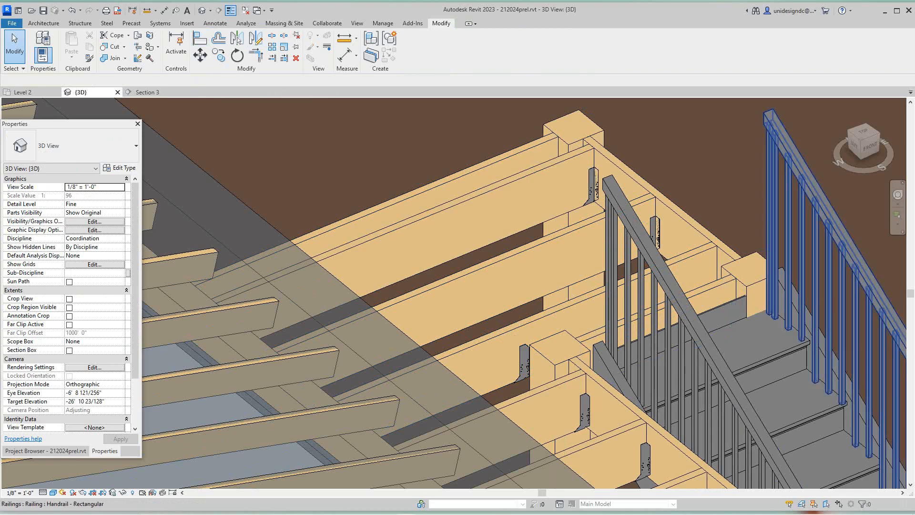
left_click(684, 237)
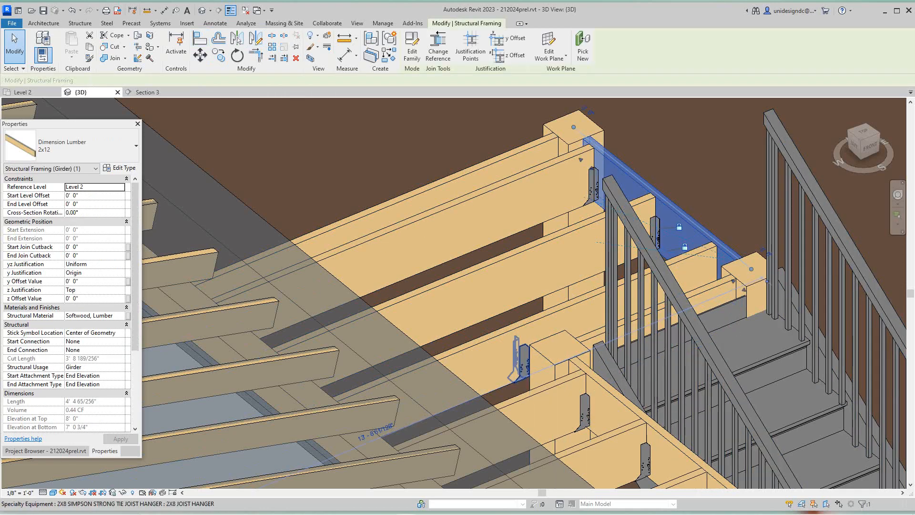
left_click(525, 361)
scroll(543, 272, "down", 1)
scroll(518, 351, "up", 1)
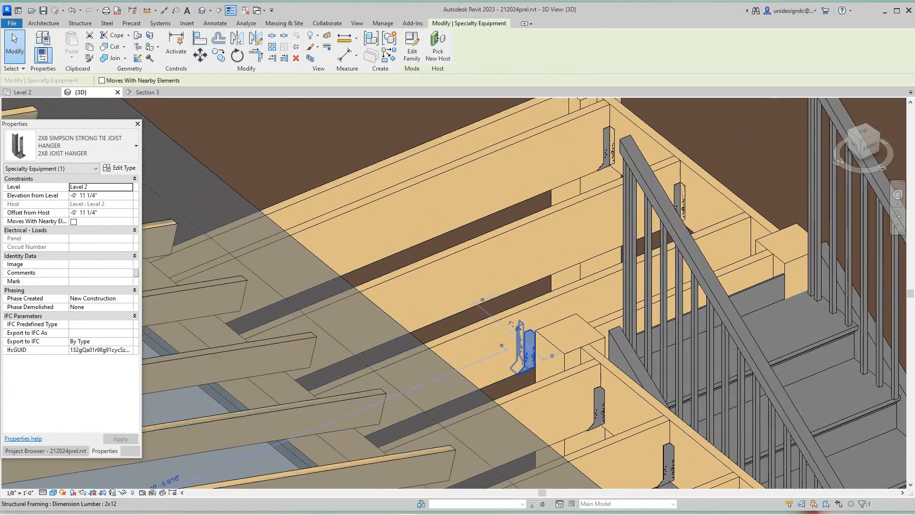
key("Escape")
left_click(684, 215)
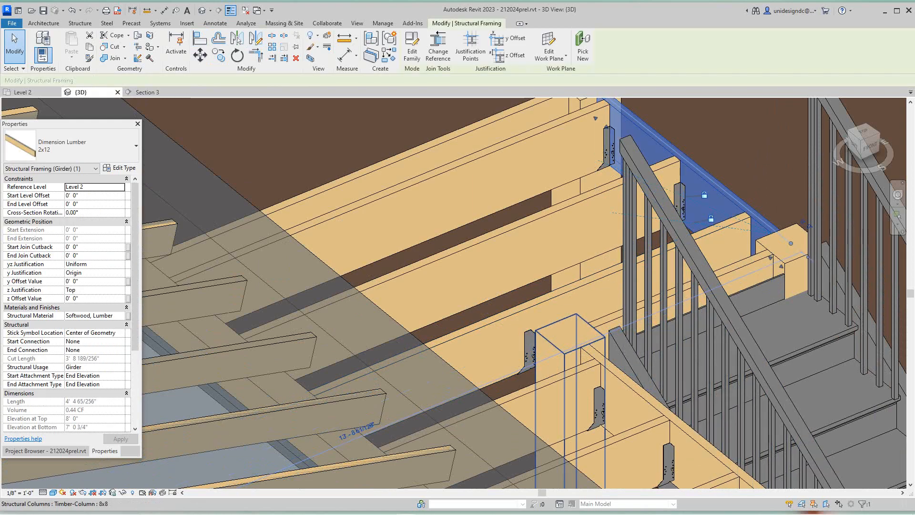
left_click(527, 352)
key("Escape")
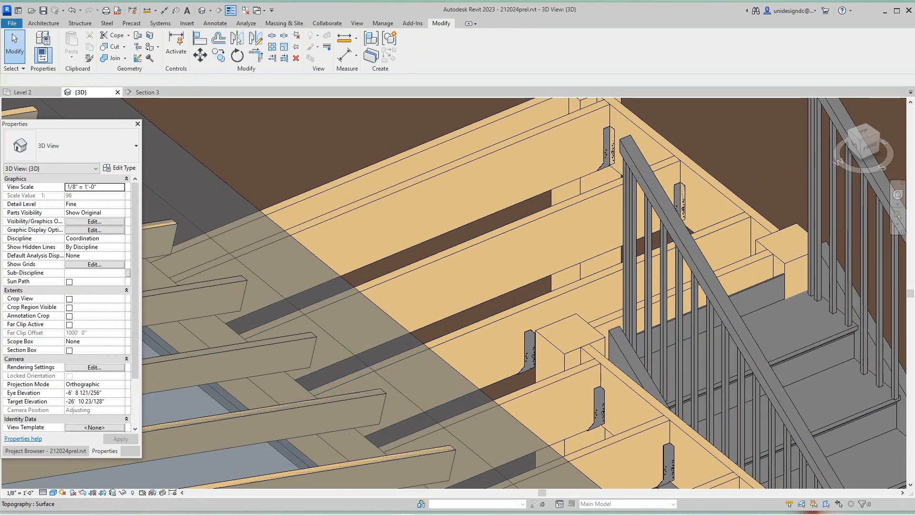
left_click(238, 39)
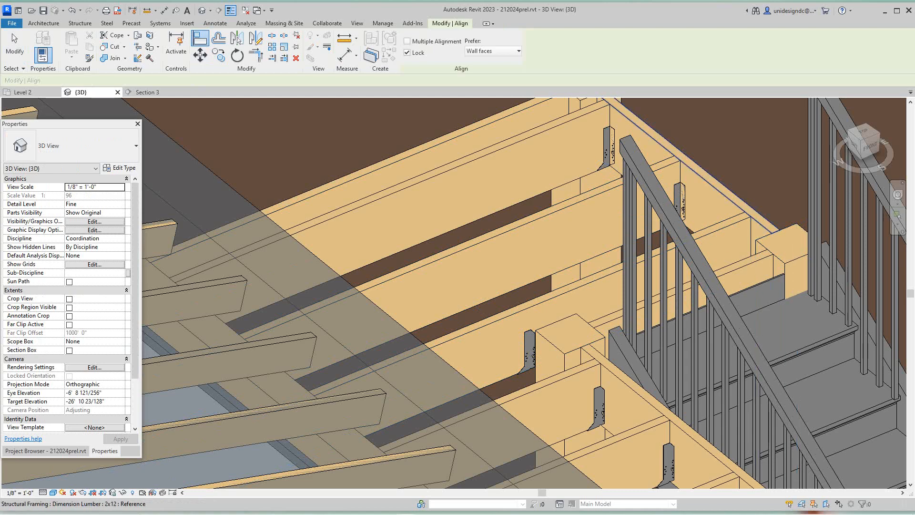
key("Escape")
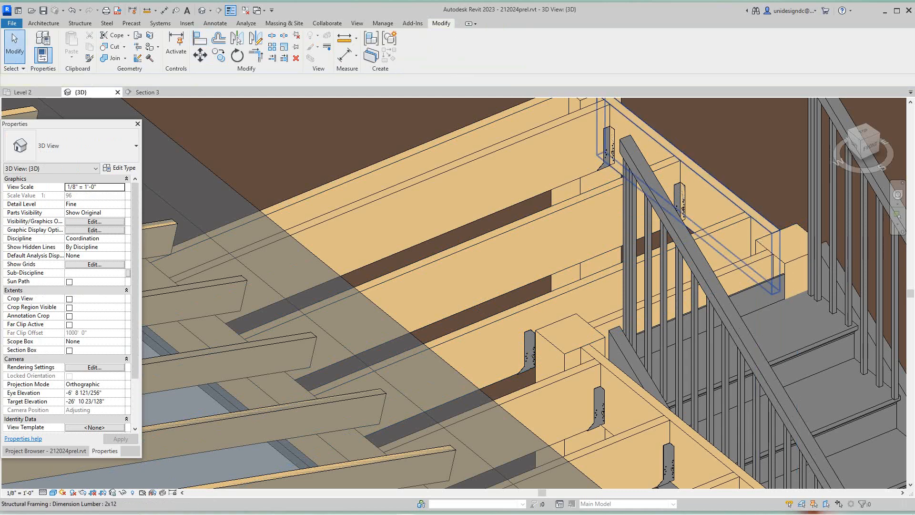
left_click(715, 186)
left_click(524, 350)
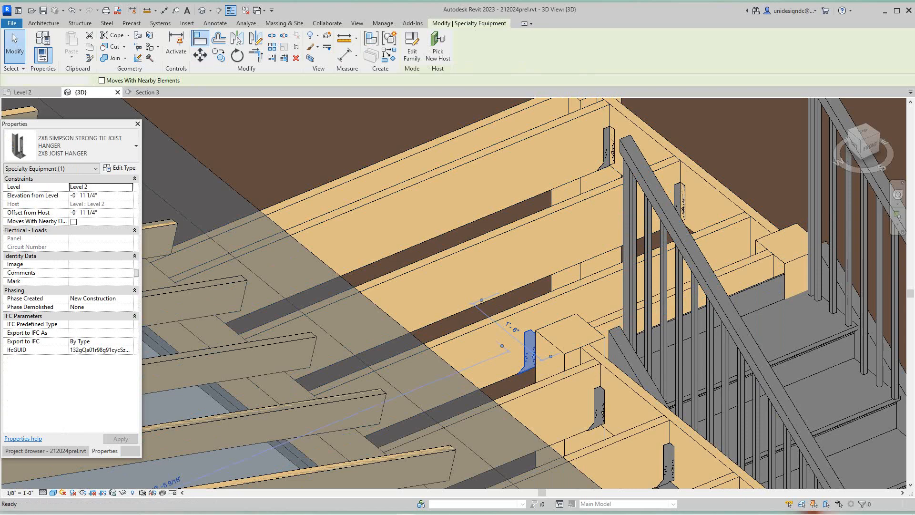
Align the third hanger, beside the intermediate post, to the inner face of the short 2x12 outer beam
key("a")
key("l")
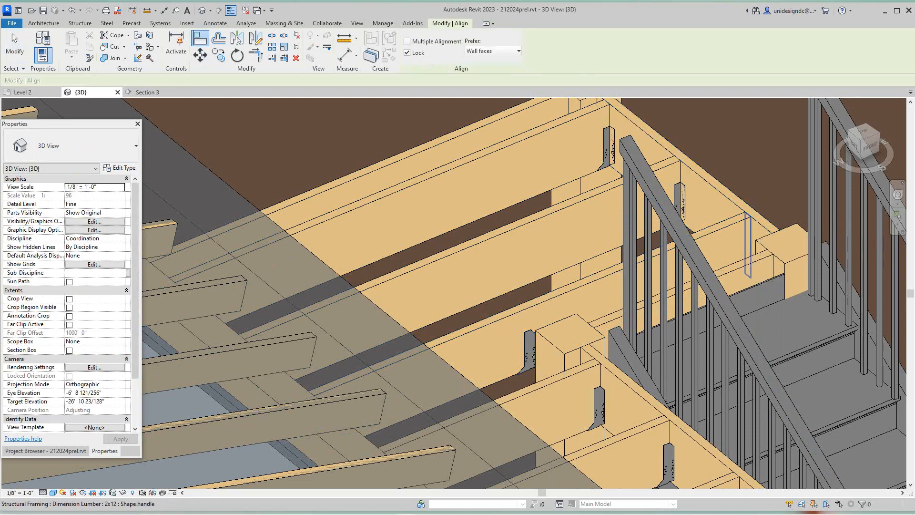
scroll(711, 207, "up", 2)
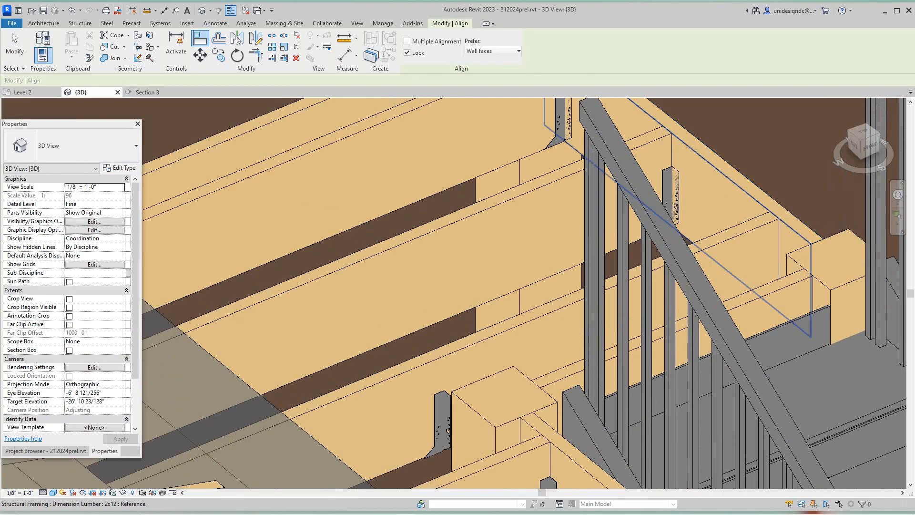
left_click(711, 203)
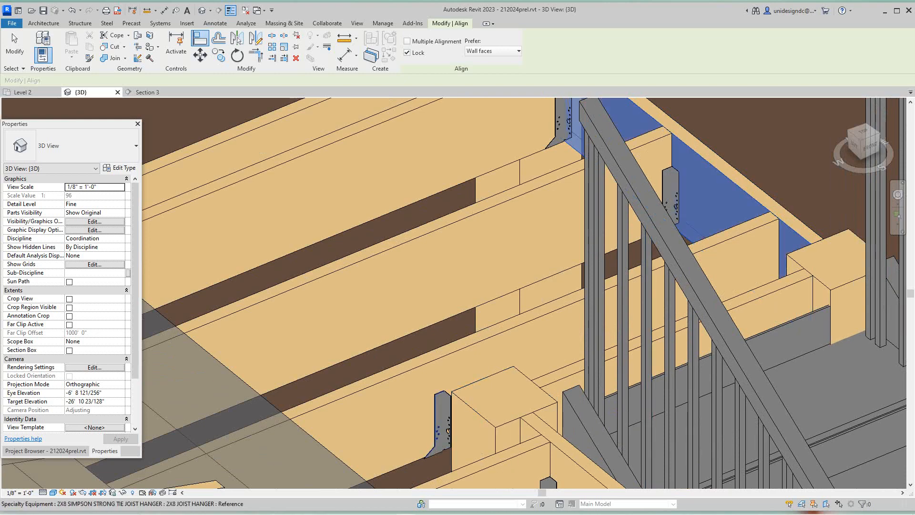
scroll(449, 396, "up", 2)
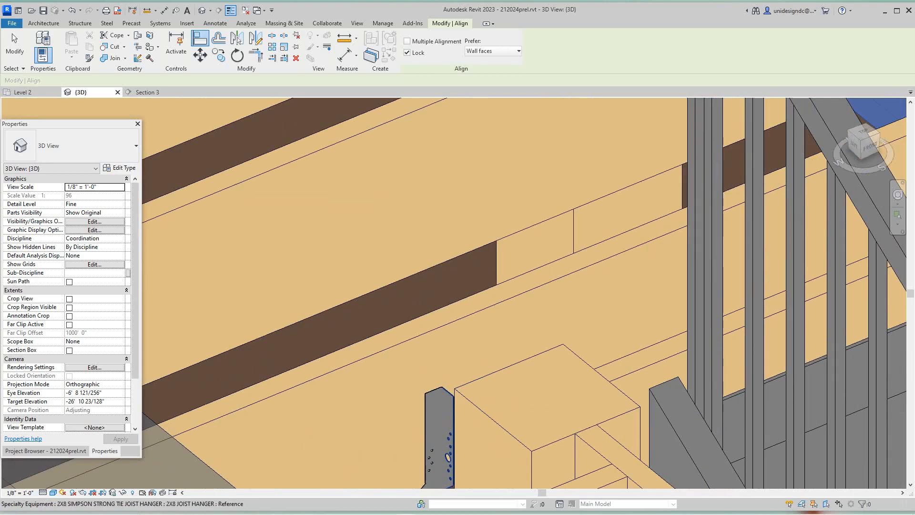
scroll(419, 209, "down", 3)
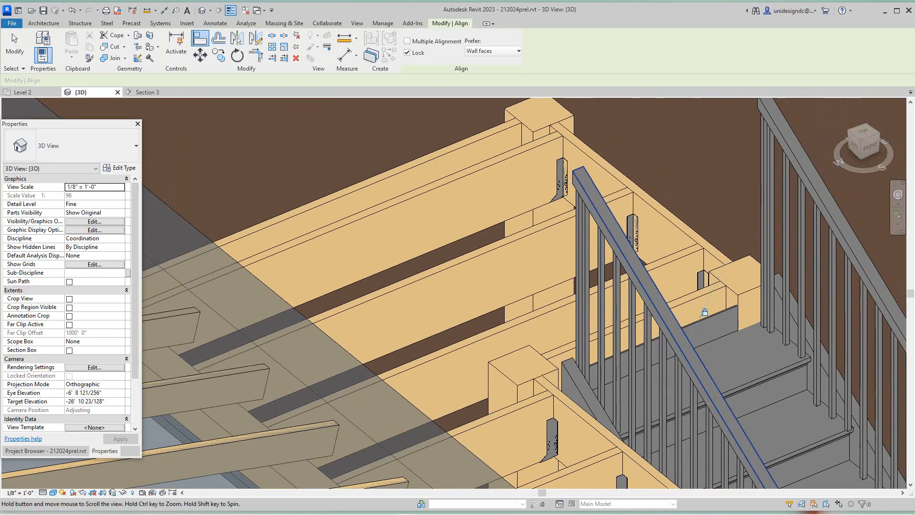
scroll(570, 314, "down", 5)
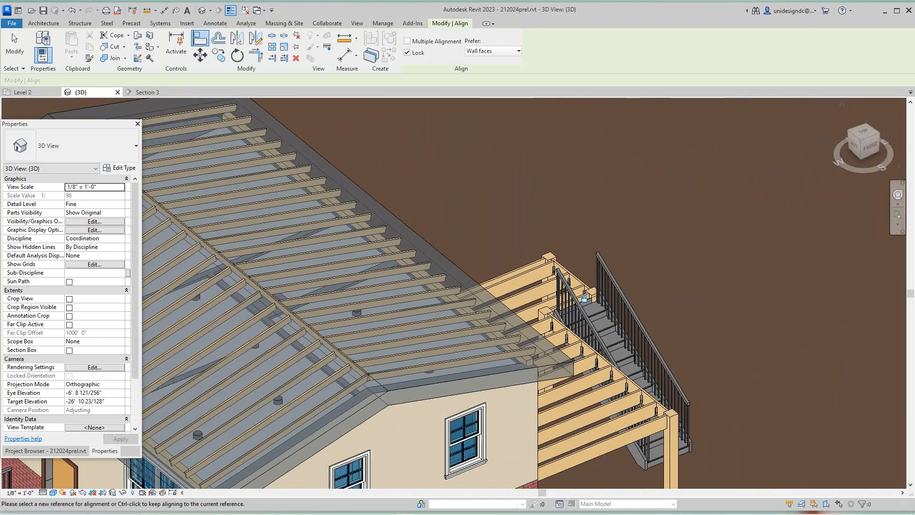
Inspect the deck framing, joist hangers and posts around the stair and along the house wall
mouse_move(570, 314)
middle_mouse_down("shift")
mouse_move(470, 370)
mouse_move(427, 348)
mouse_move(477, 355)
mouse_move(534, 343)
mouse_move(546, 329)
mouse_move(582, 320)
mouse_move(627, 266)
middle_mouse_up("shift")
middle_click_drag(715, 296, 591, 258, "shift")
scroll(591, 257, "down", 2)
middle_click_drag(573, 167, 442, 407)
scroll(424, 235, "up", 4)
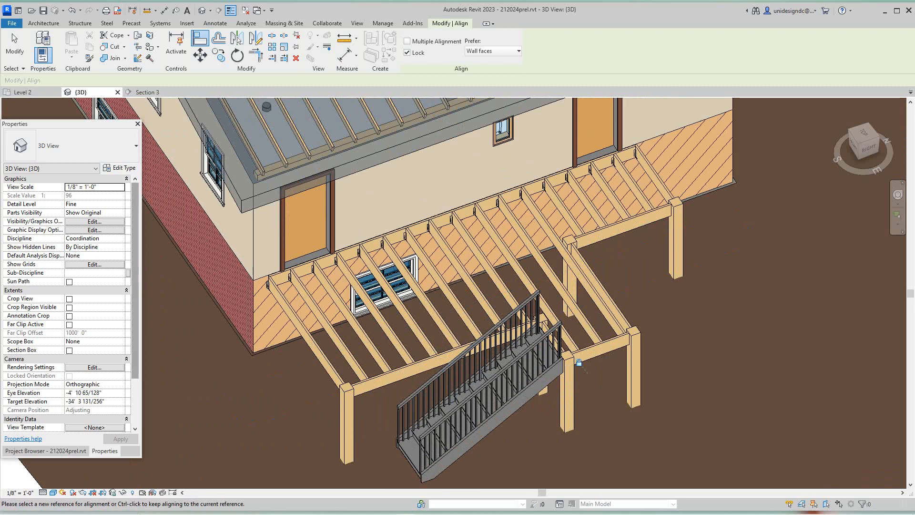
scroll(71, 303, "down", 3)
scroll(70, 303, "up", 3)
Open the Level 2 floor plan
left_click(46, 451)
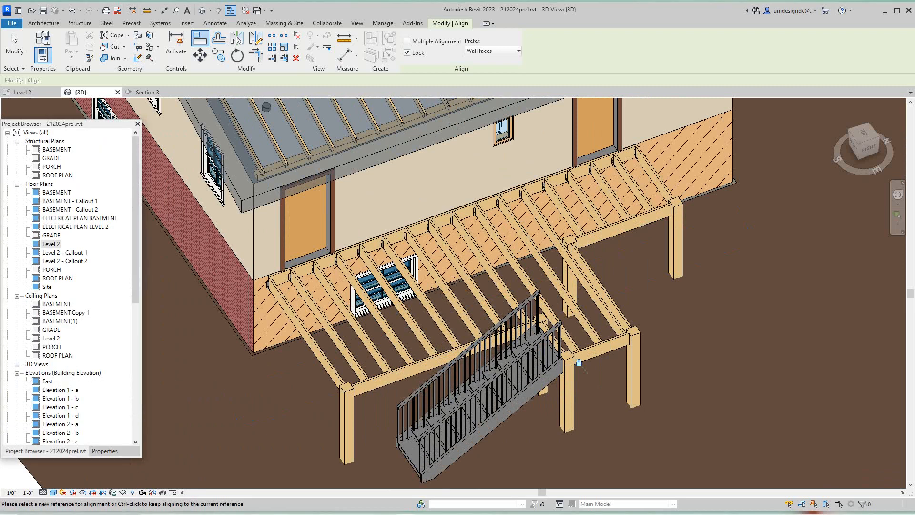
left_click(51, 244)
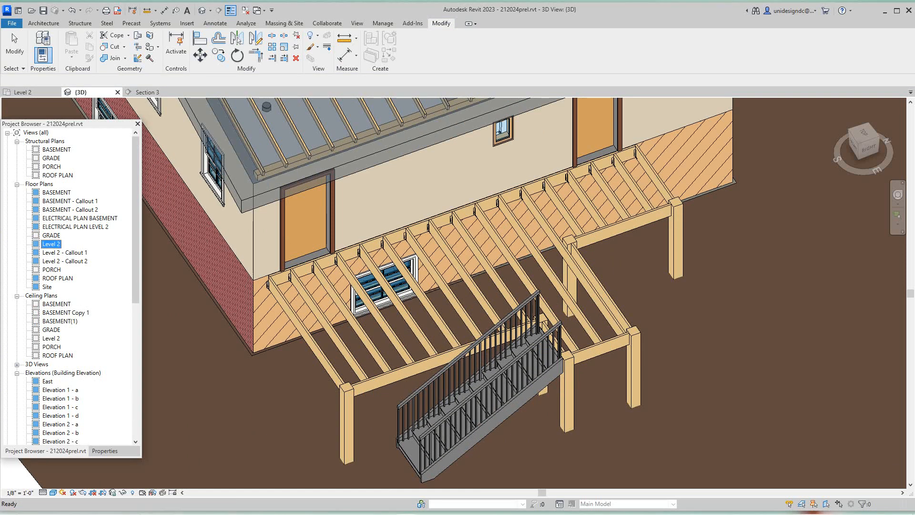
key("Return")
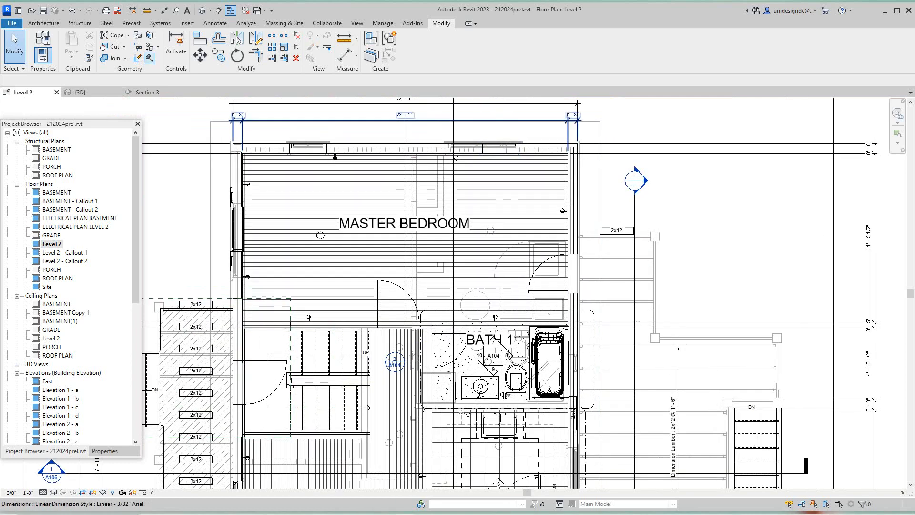
Start an architectural floor on Level 2 using the Wood Joist 10" - Wood Finish type
left_click(44, 23)
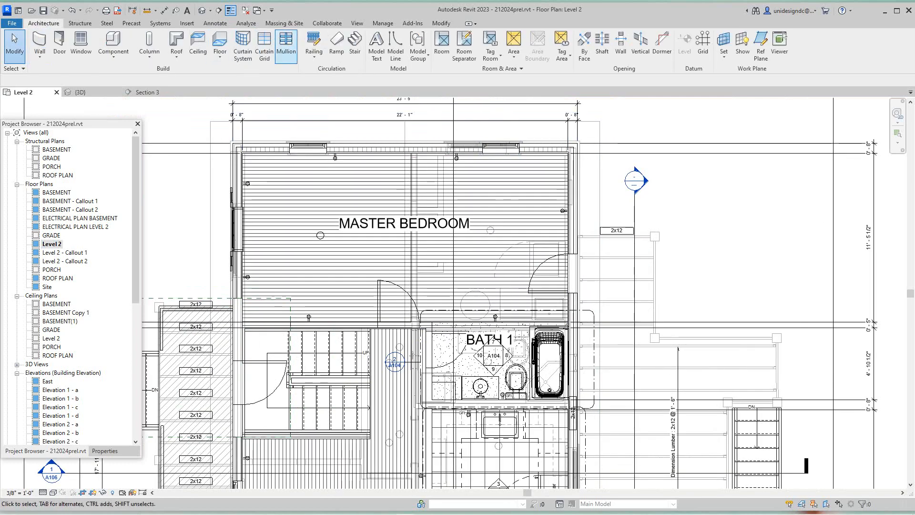
left_click(220, 56)
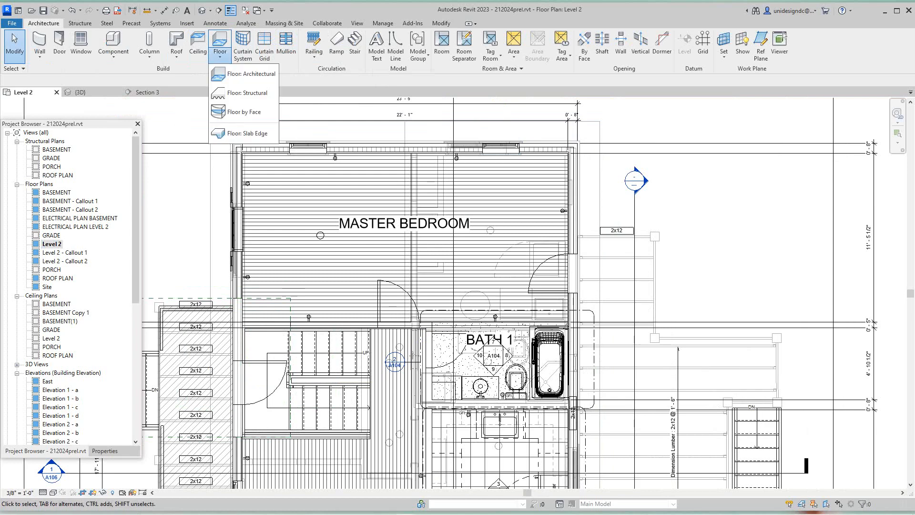
left_click(250, 73)
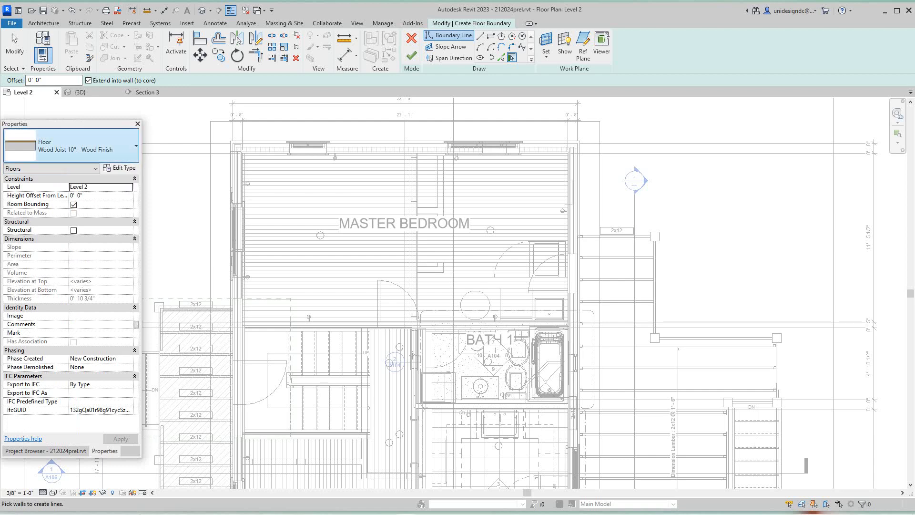
left_click(85, 147)
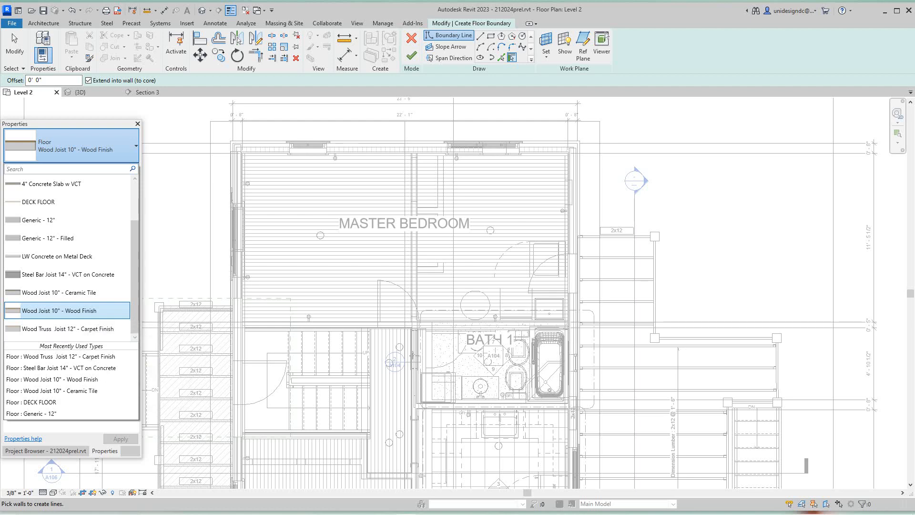
left_click(90, 311)
scroll(577, 229, "up", 1)
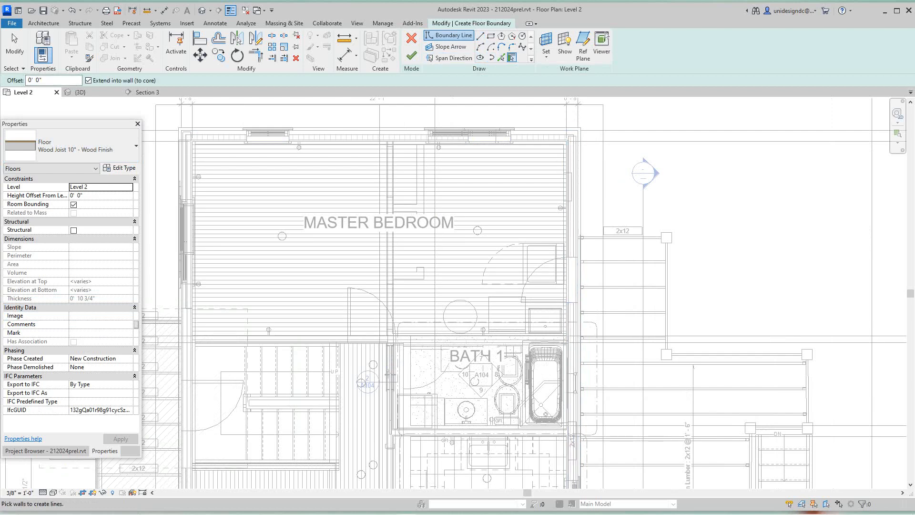
Sketch straight floor boundary lines from the bedroom wall along the end 2x12 to its post, and along the outer beam to the inner corner post
left_click(481, 36)
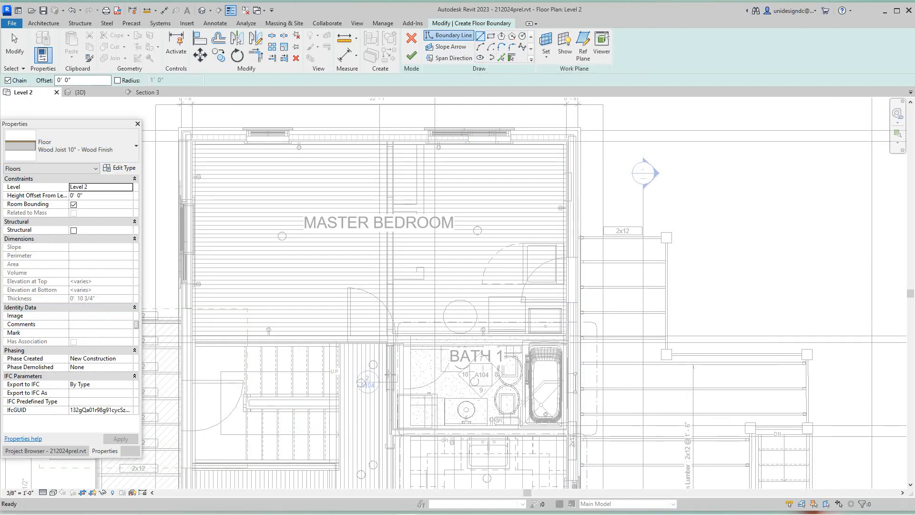
scroll(586, 244, "up", 3)
scroll(577, 231, "up", 1)
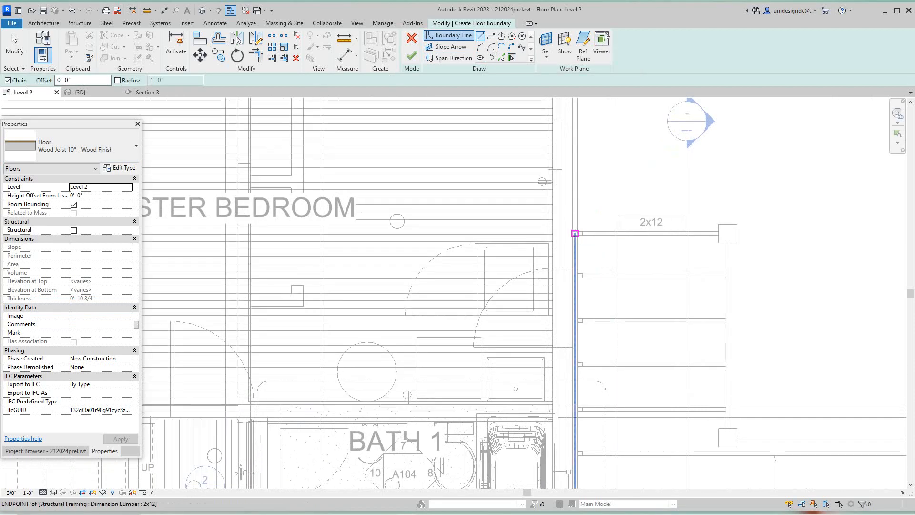
left_click(577, 231)
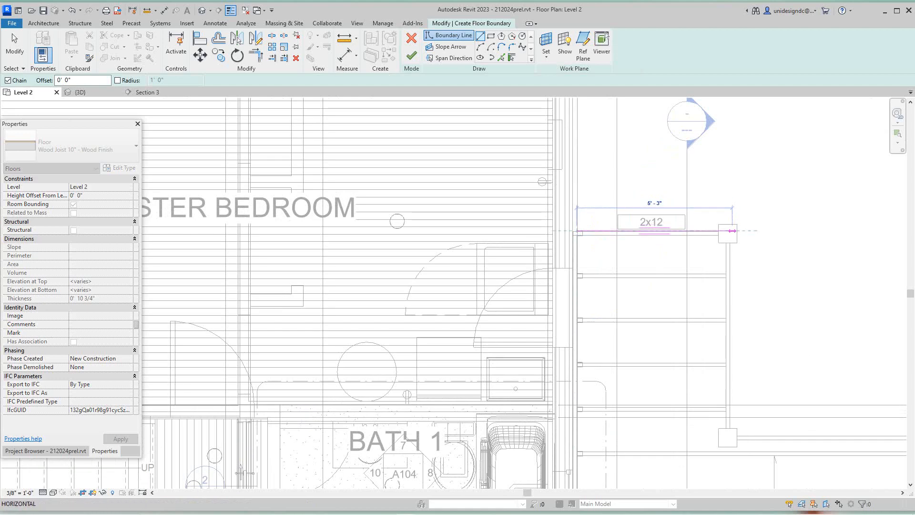
left_click(728, 232)
scroll(744, 266, "down", 2)
scroll(720, 310, "up", 2)
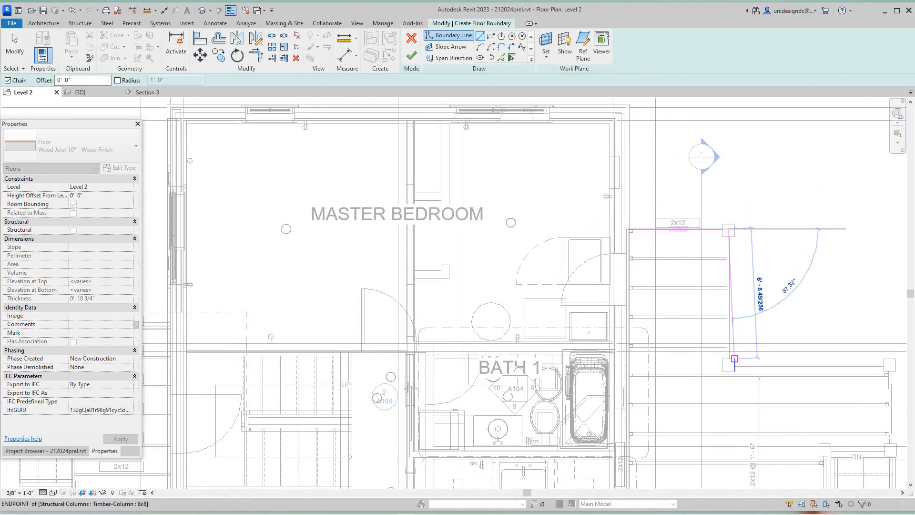
left_click(726, 367)
scroll(726, 367, "down", 2)
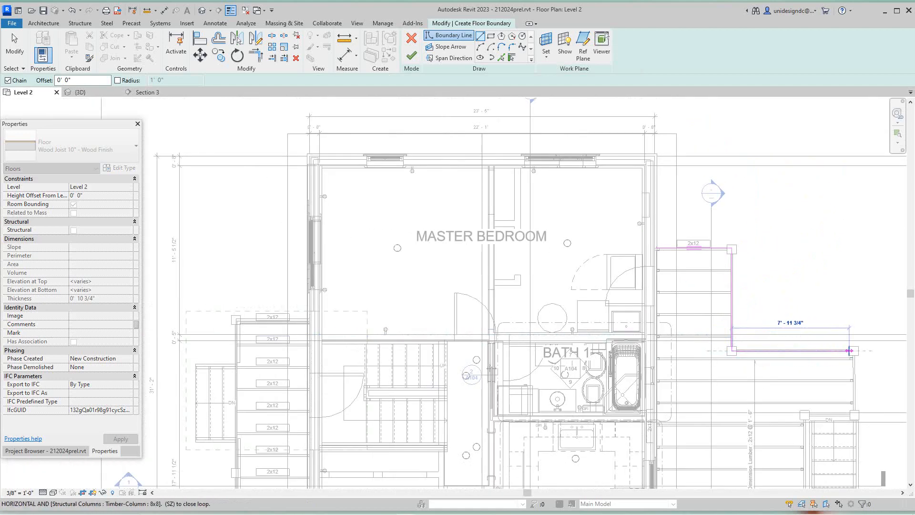
Continue the boundary about 8'-3 1/2" to the outer post, 4'-5" to the stair post, and about 3'-4" across the stair head
scroll(620, 318, "up", 3)
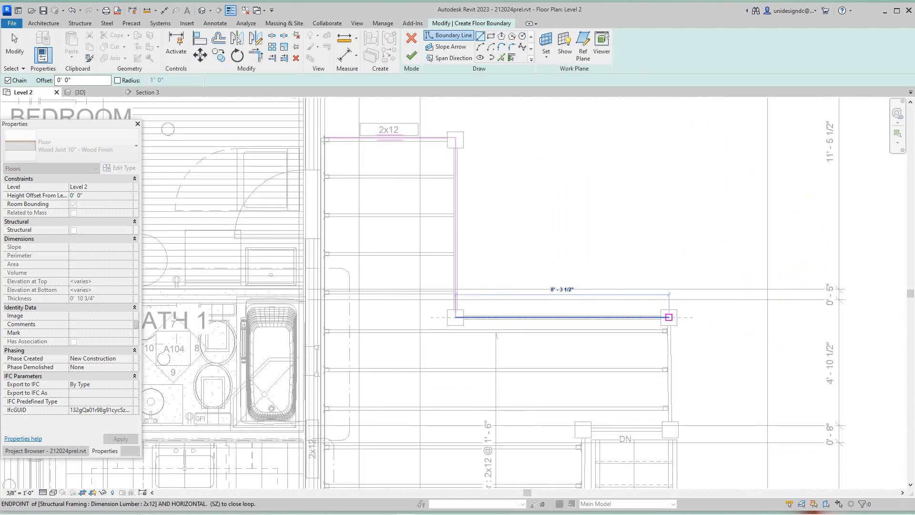
left_click(670, 318)
scroll(667, 353, "down", 2)
scroll(665, 332, "up", 3)
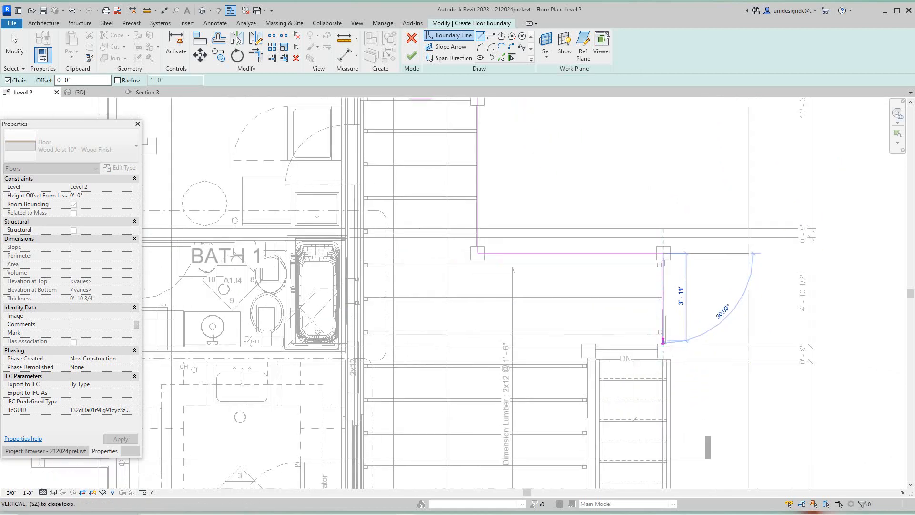
scroll(663, 352, "up", 3)
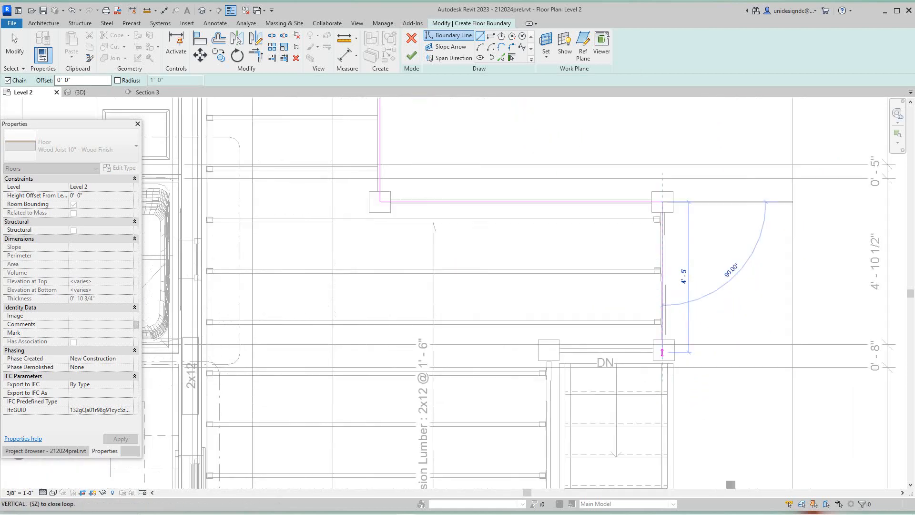
left_click(662, 353)
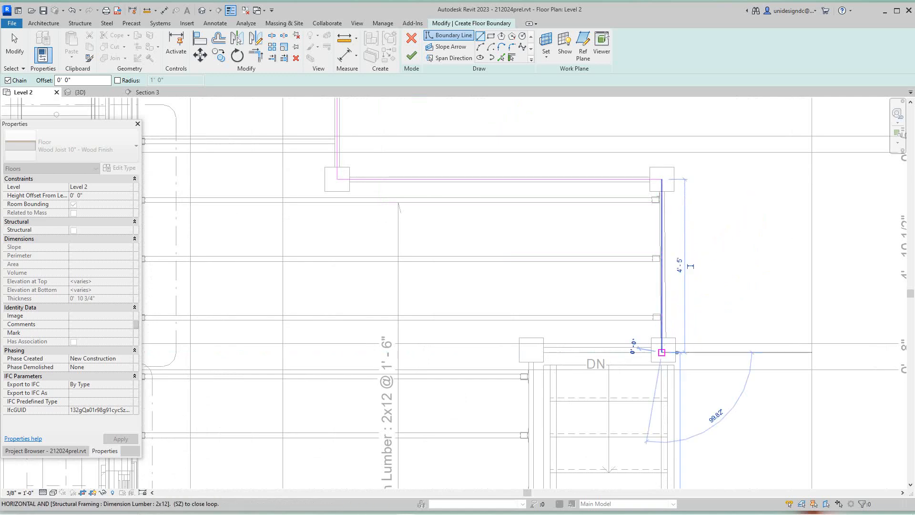
left_click(531, 352)
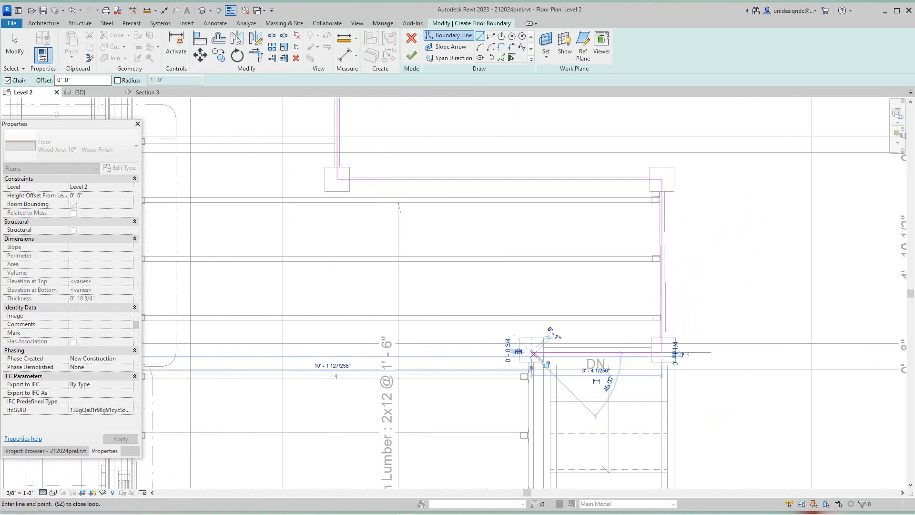
Extend the boundary about 12'-6 1/2" beside the stair to the far corner post, and about 10'-1" back to the house wall
scroll(527, 289, "down", 2)
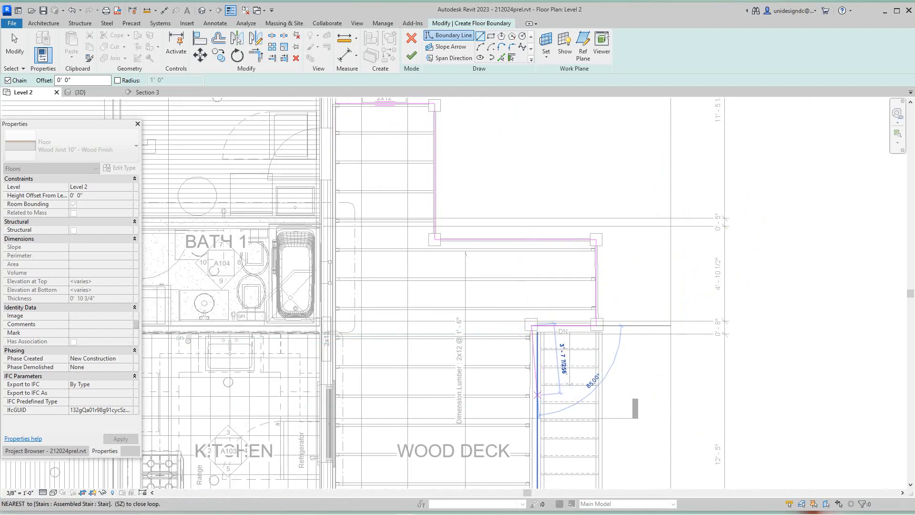
scroll(531, 369, "down", 1)
middle_click_drag(530, 368, 519, 231)
scroll(524, 398, "up", 3)
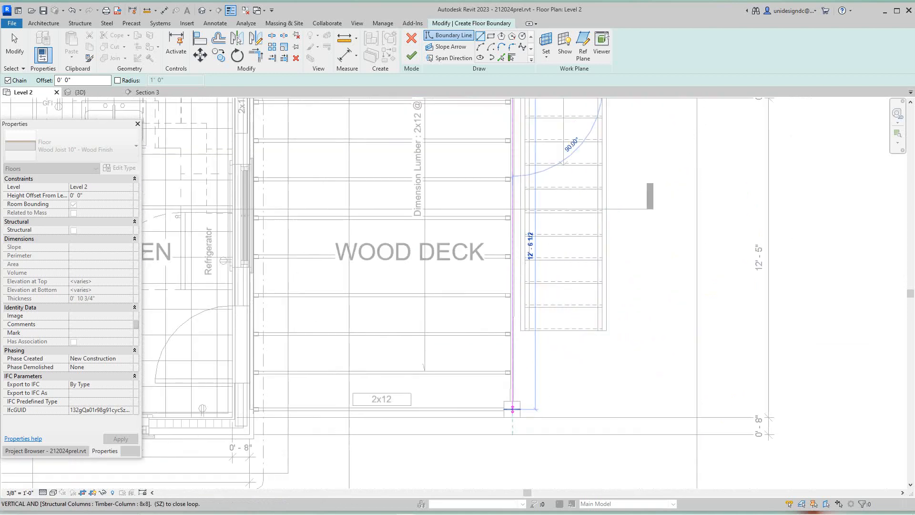
left_click(513, 409)
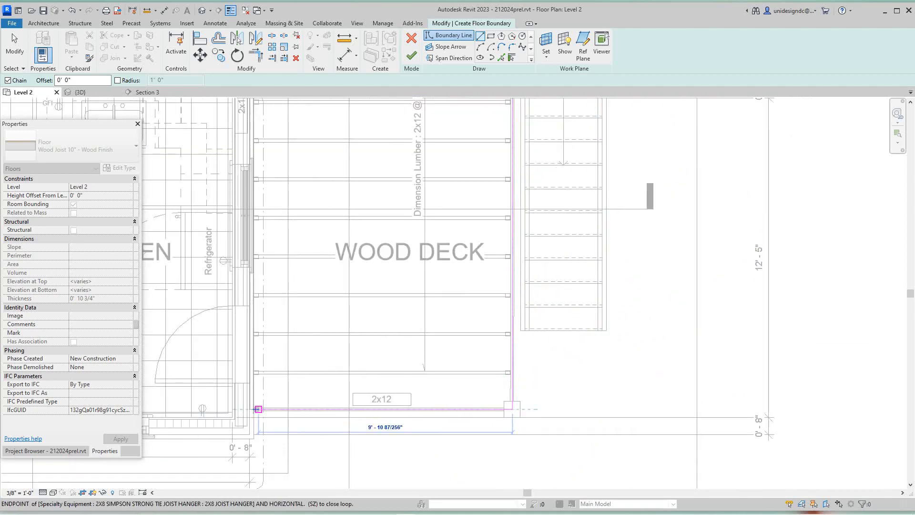
scroll(258, 409, "down", 2)
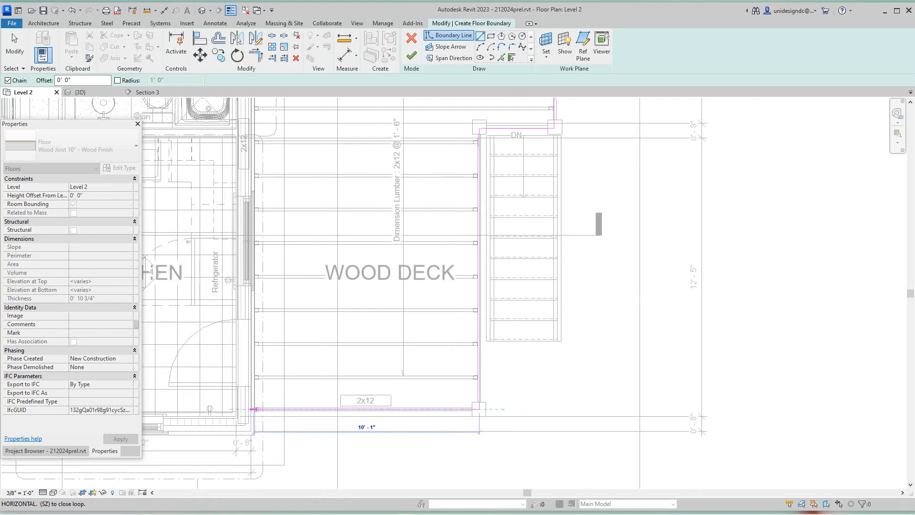
left_click(254, 409)
Close the boundary along the house wall at its starting point, and finish the deck floor
scroll(255, 296, "down", 5)
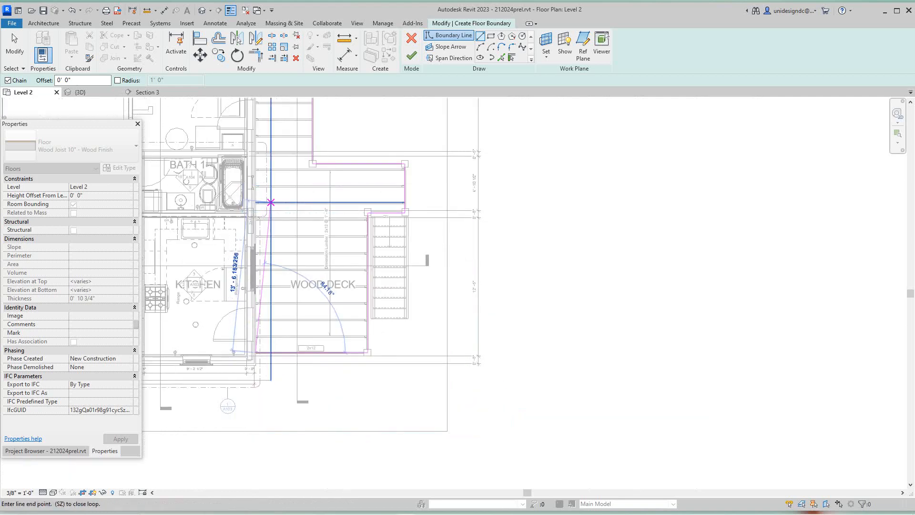
scroll(267, 202, "down", 1)
scroll(252, 102, "up", 2)
scroll(238, 184, "down", 1)
scroll(246, 144, "up", 3)
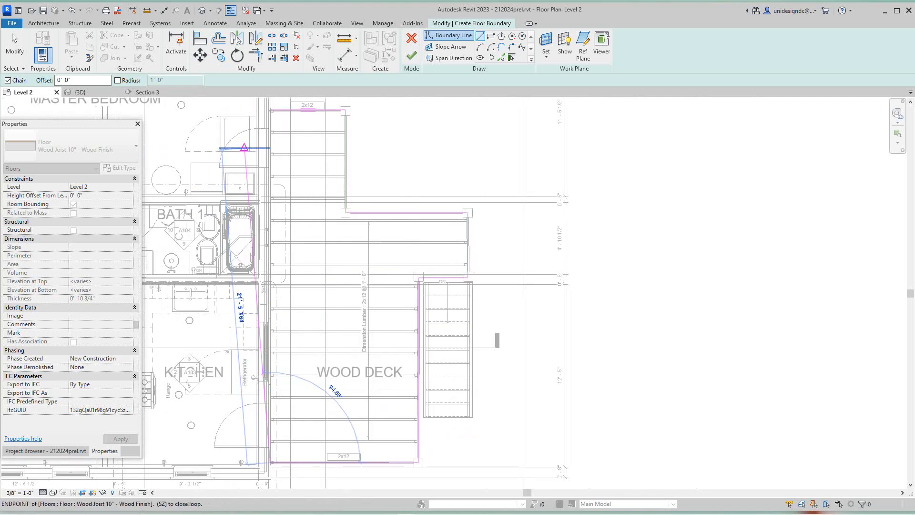
left_click(276, 102)
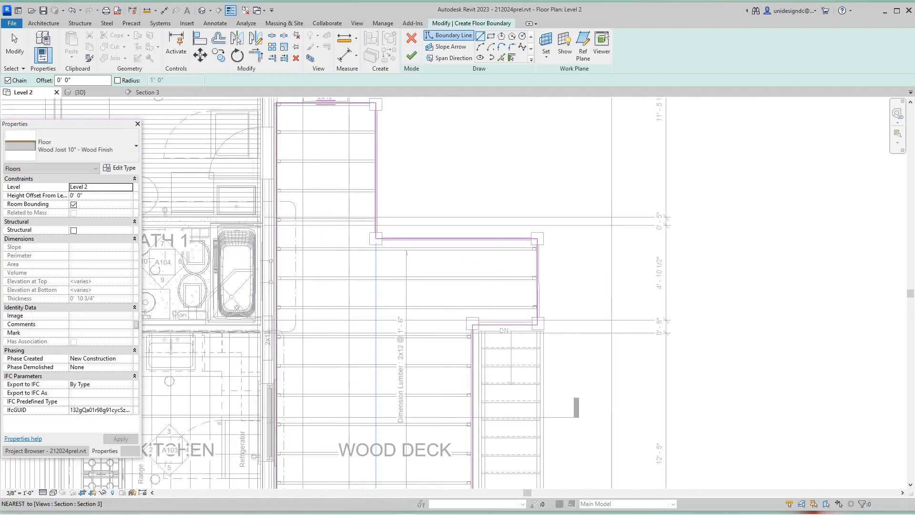
scroll(412, 300, "down", 2)
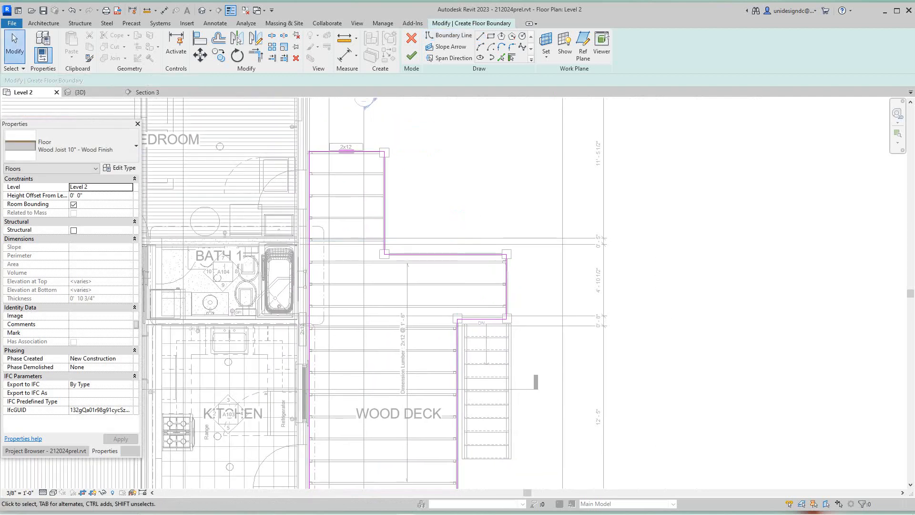
left_click(411, 56)
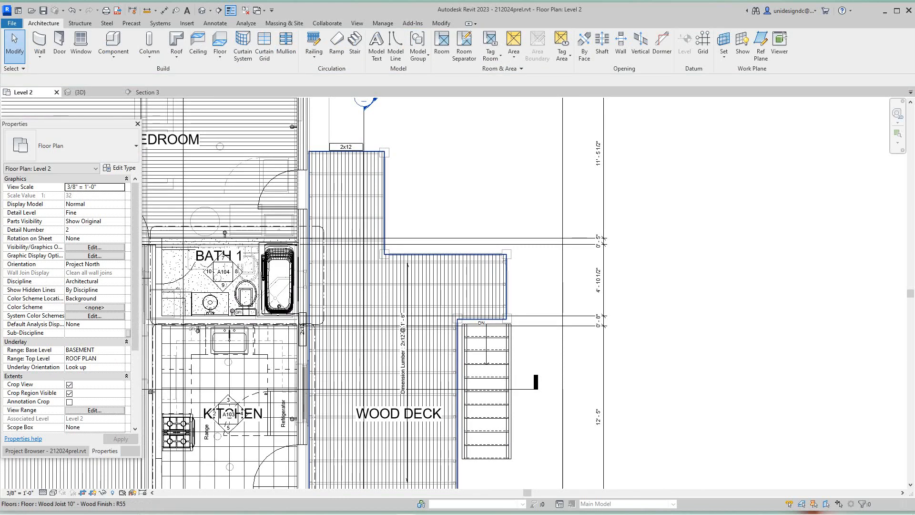
Duplicate the new deck floor's type under the name "deck"
left_click(384, 202)
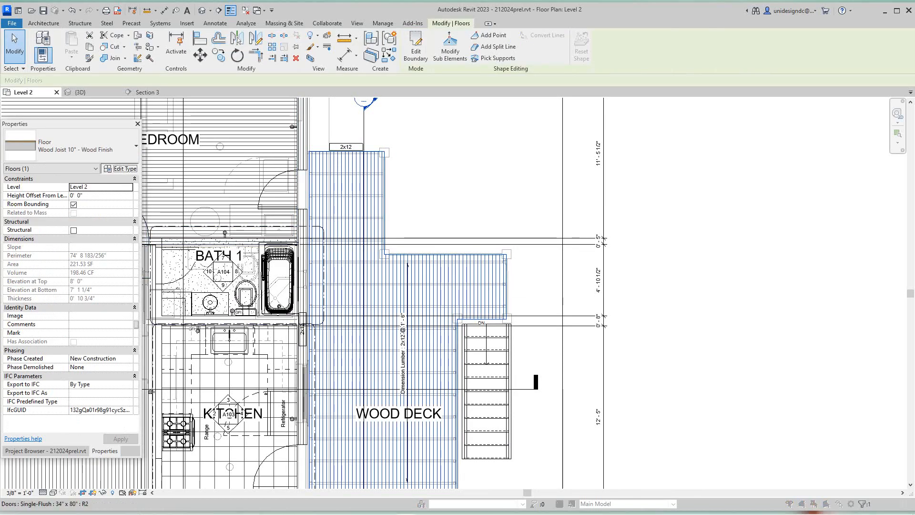
left_click(120, 167)
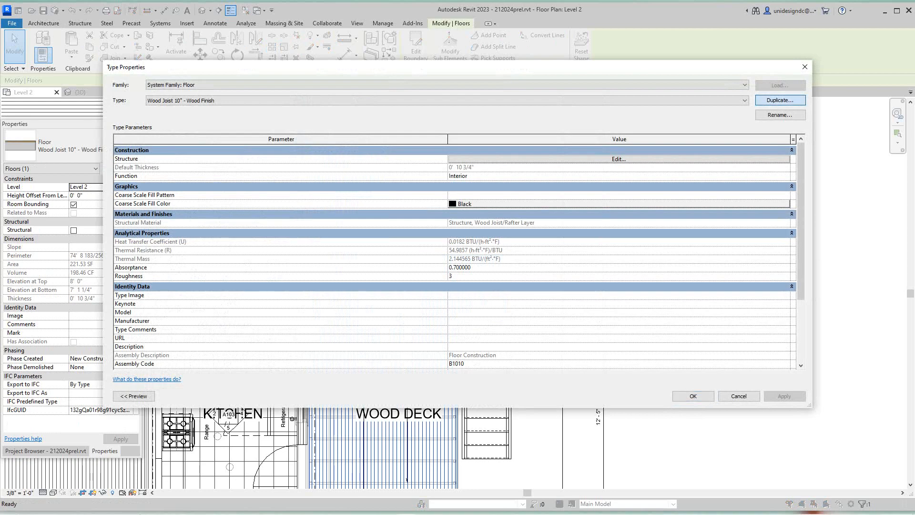
left_click(780, 100)
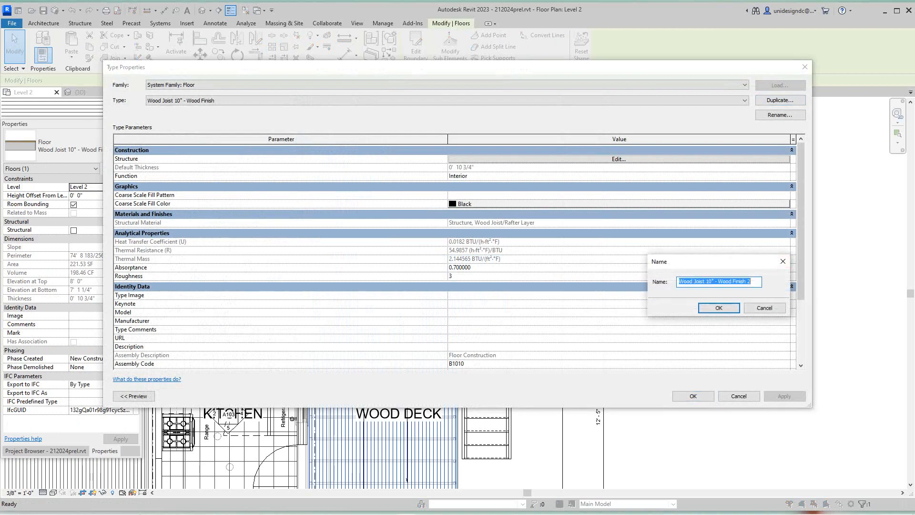
type("deck")
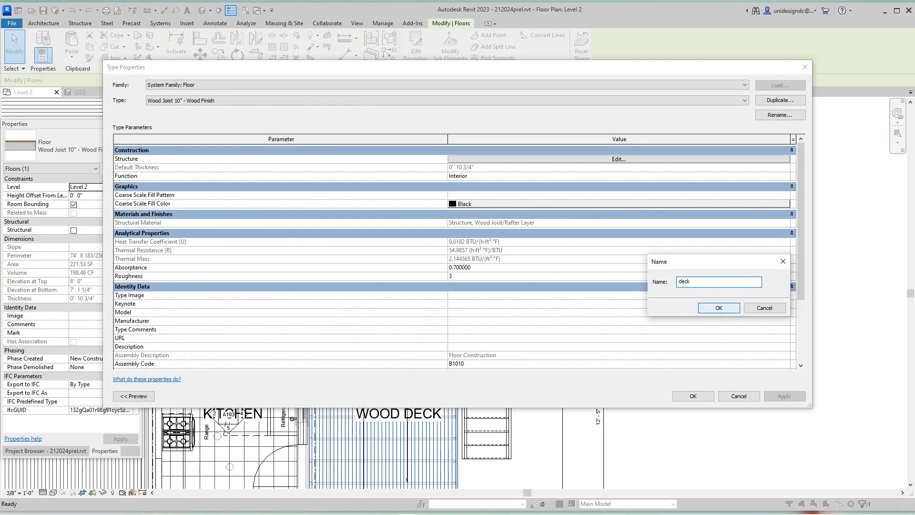
key("Return")
Delete the 9 1/4" wood joist/rafter structure layer from the deck floor type's assembly, and apply the type changes
left_click(452, 159)
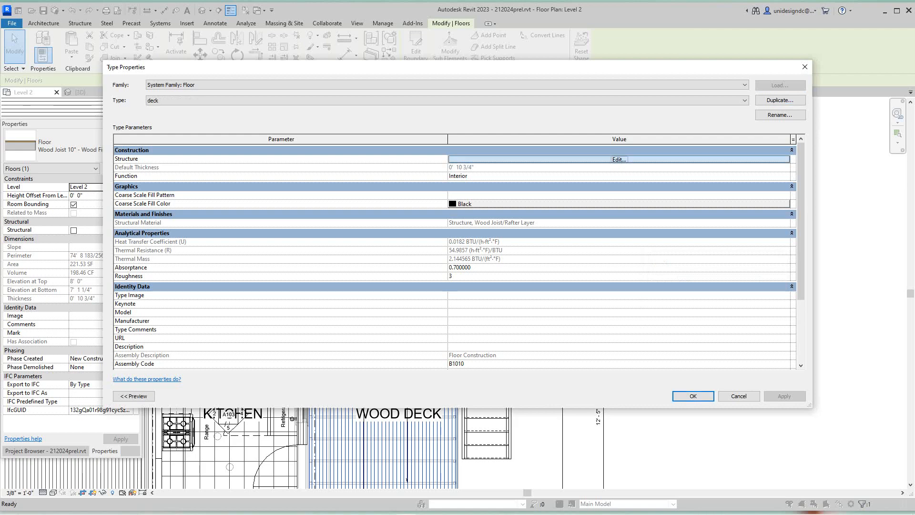
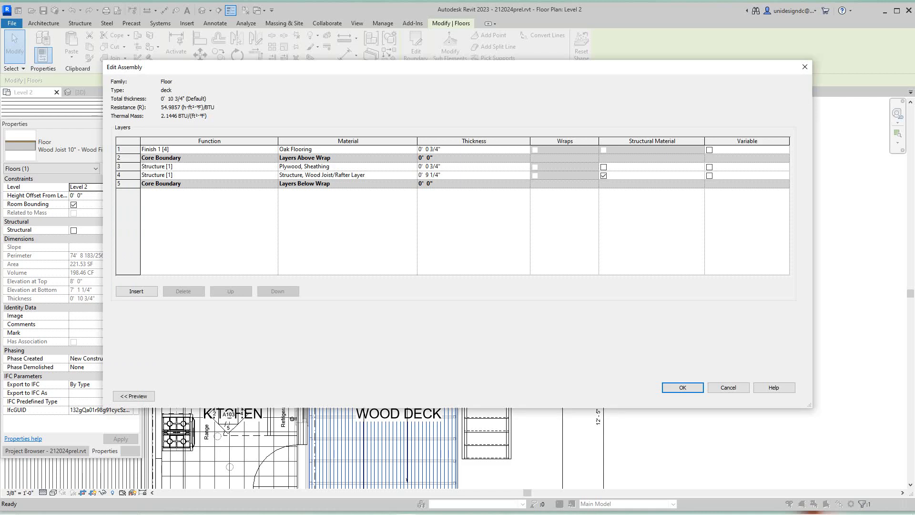
left_click(127, 176)
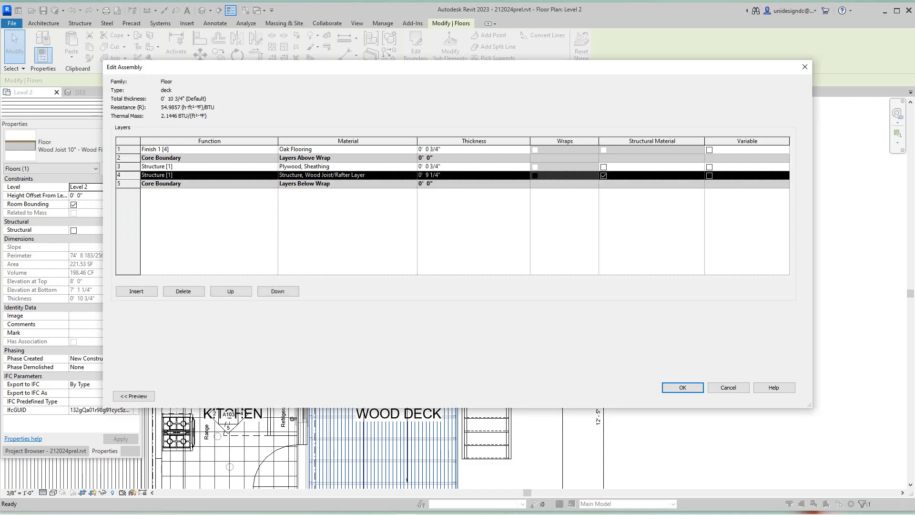
left_click(184, 291)
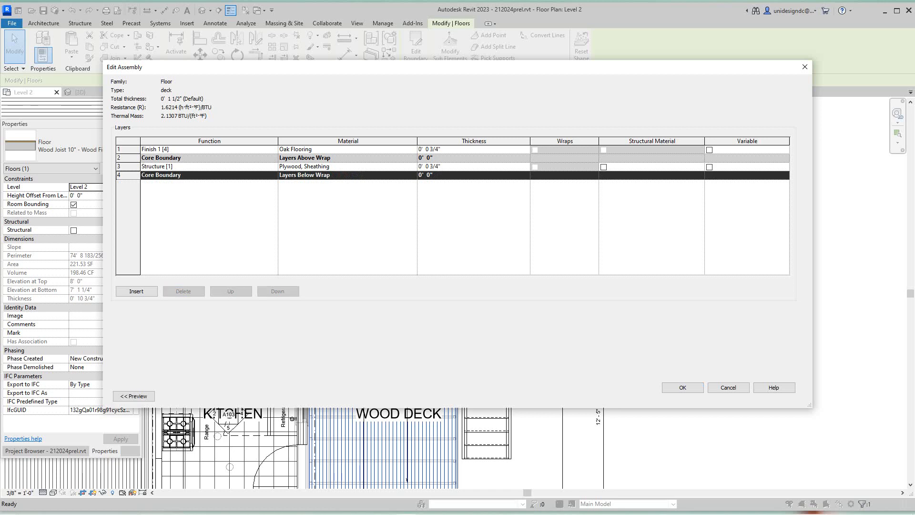
left_click(128, 167)
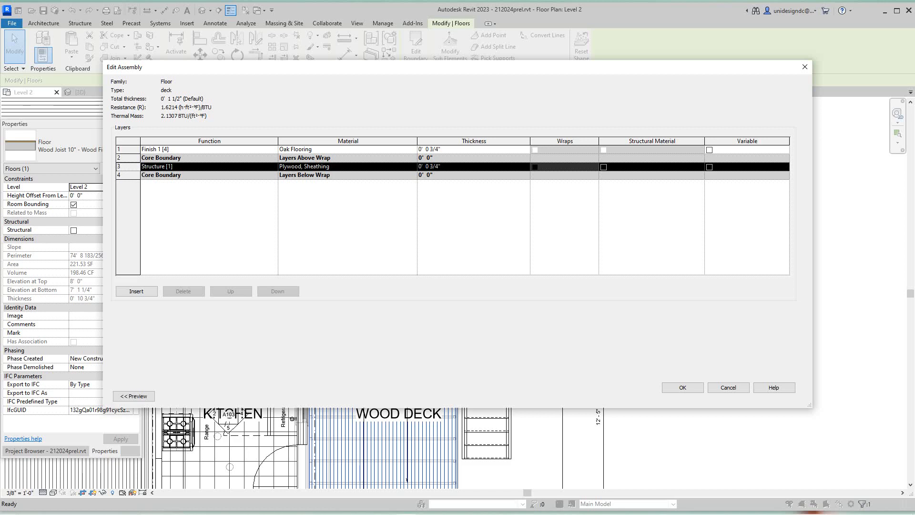
left_click(682, 387)
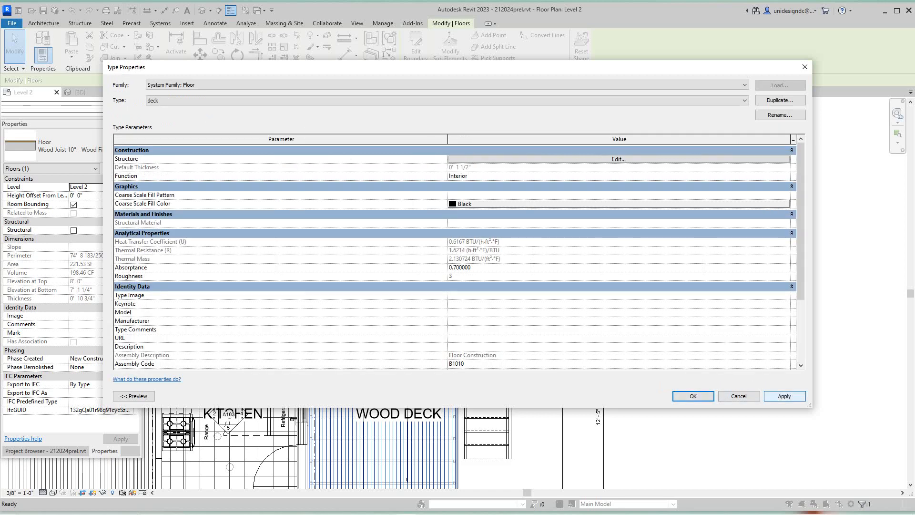
left_click(693, 396)
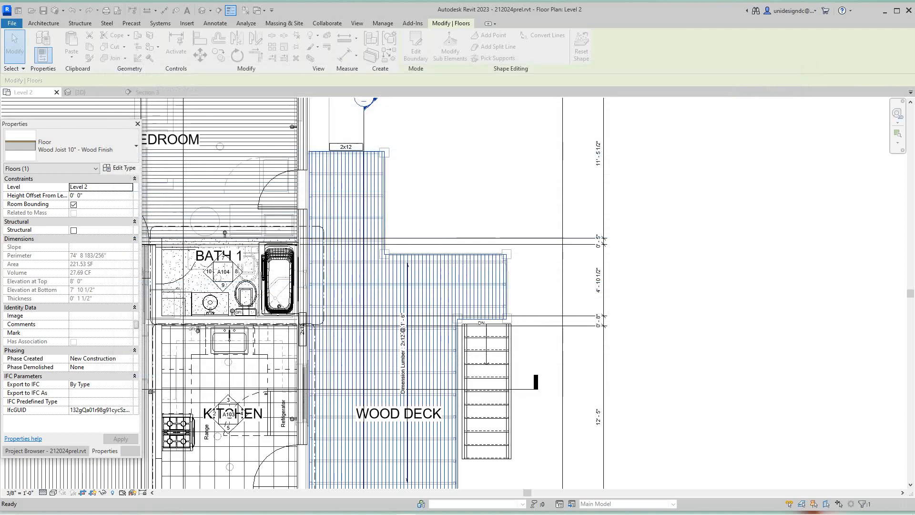
left_click(563, 295)
Examine the deck floor, posts, stair and house walls in the 3D view from several angles
scroll(517, 265, "down", 3)
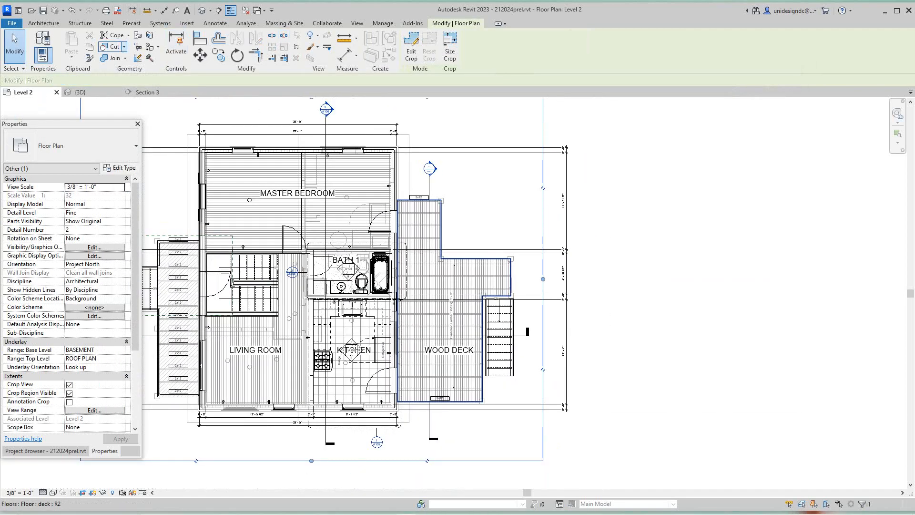
left_click(80, 92)
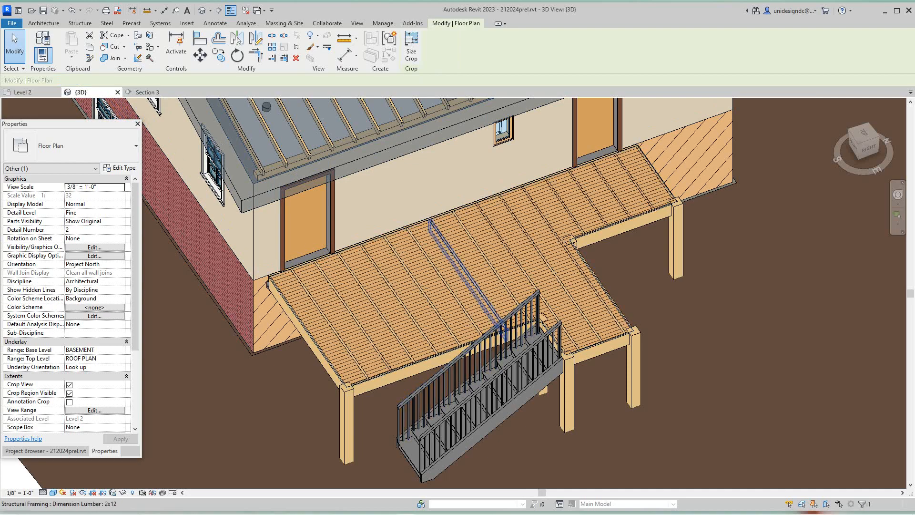
scroll(640, 250, "up", 1)
scroll(640, 250, "down", 2)
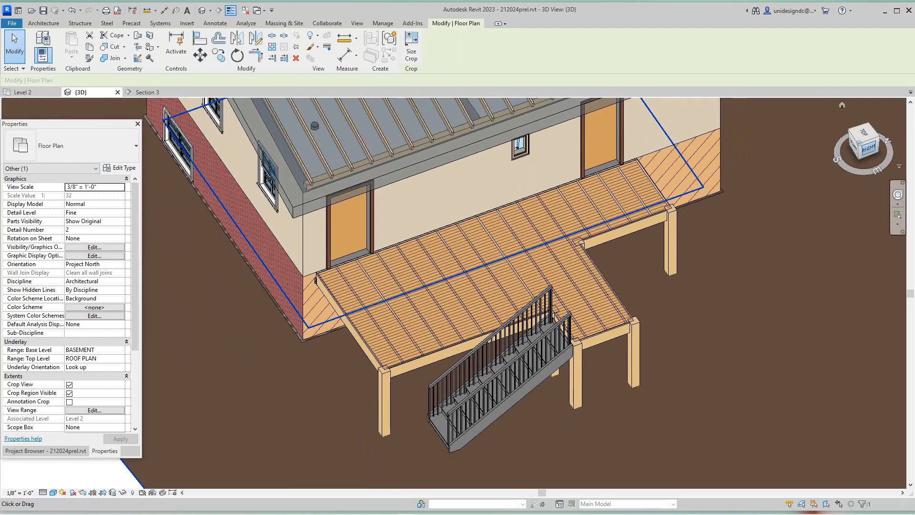
left_click_drag(869, 149, 858, 147)
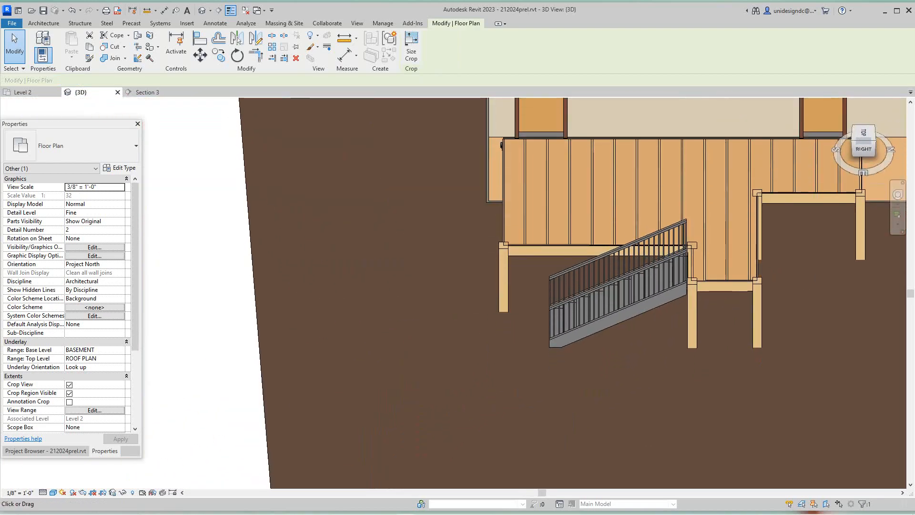
left_click(854, 141)
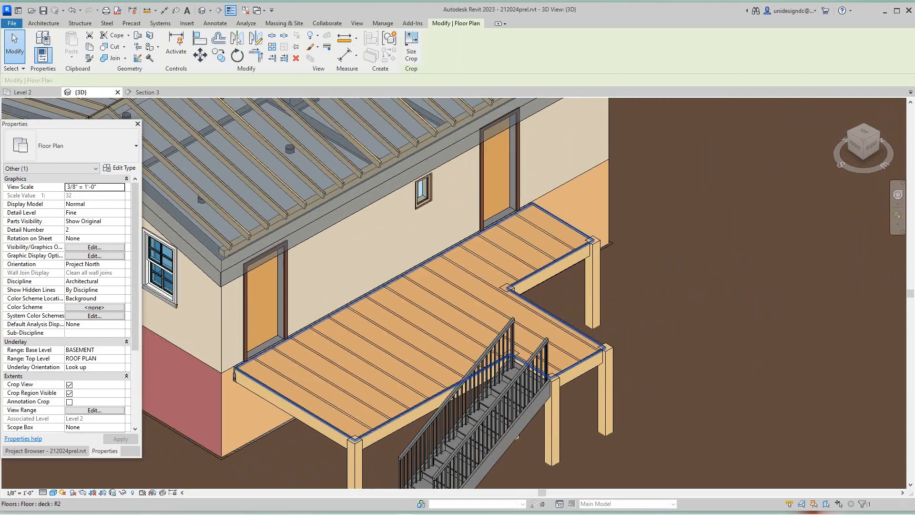
scroll(321, 420, "up", 2)
scroll(322, 420, "down", 1)
middle_click_drag(322, 420, 308, 352)
scroll(386, 398, "up", 3)
scroll(278, 360, "down", 4)
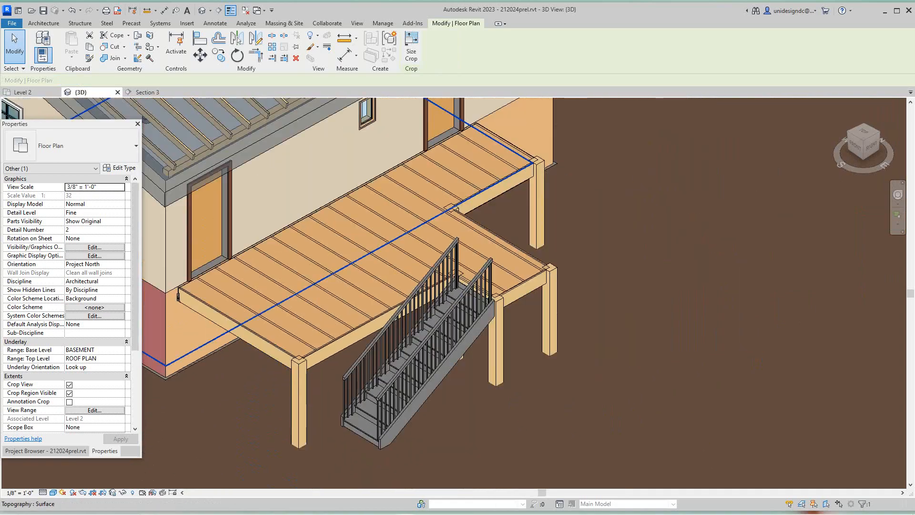
scroll(715, 427, "down", 3)
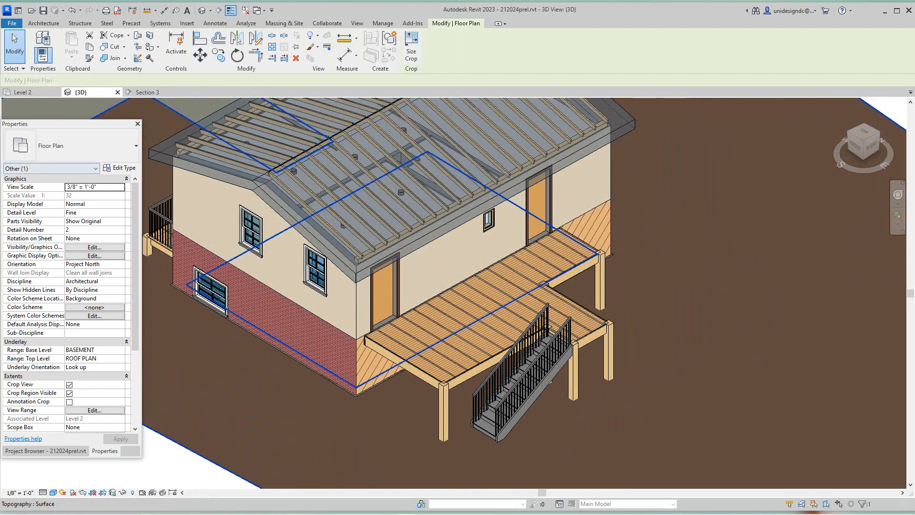
scroll(71, 310, "down", 5)
left_click(45, 451)
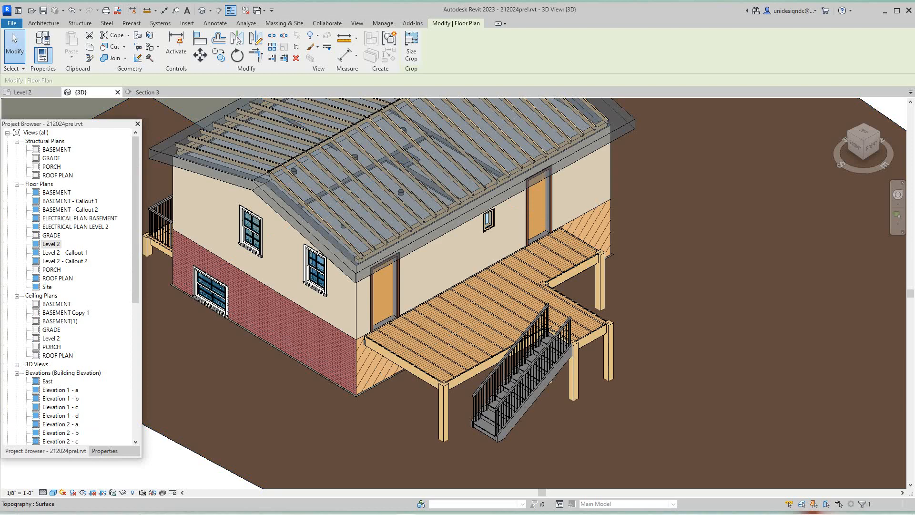
scroll(146, 210, "up", 2)
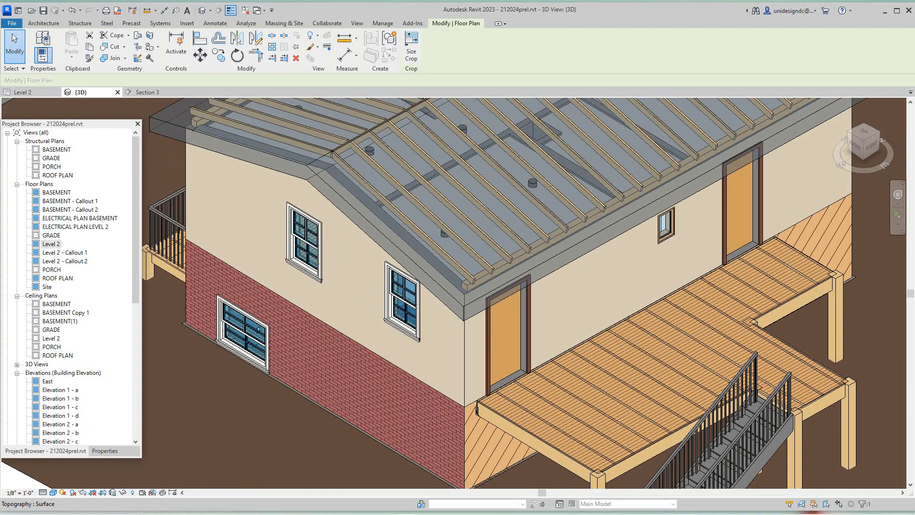
left_click(43, 23)
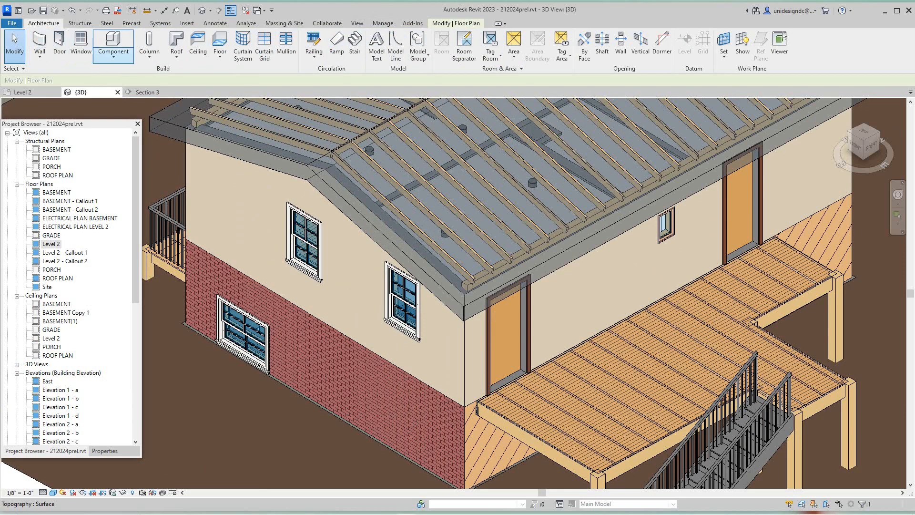
left_click(314, 45)
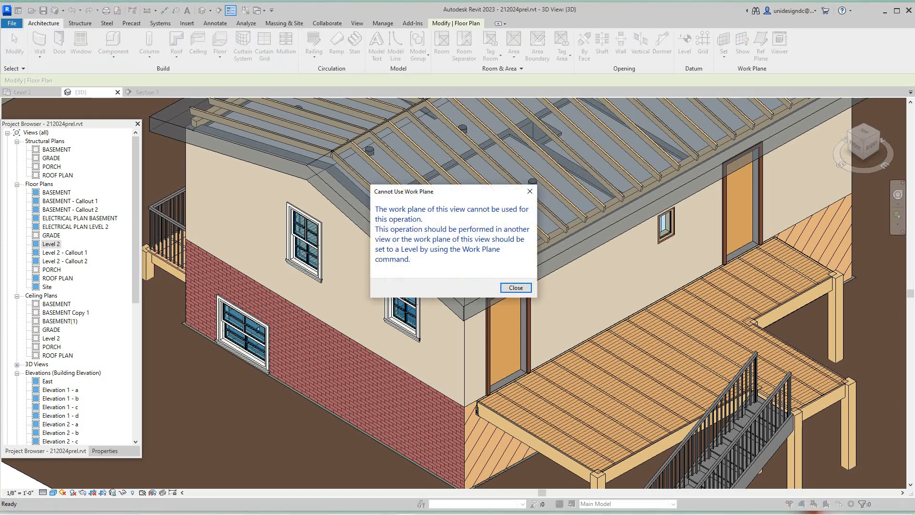
left_click(516, 288)
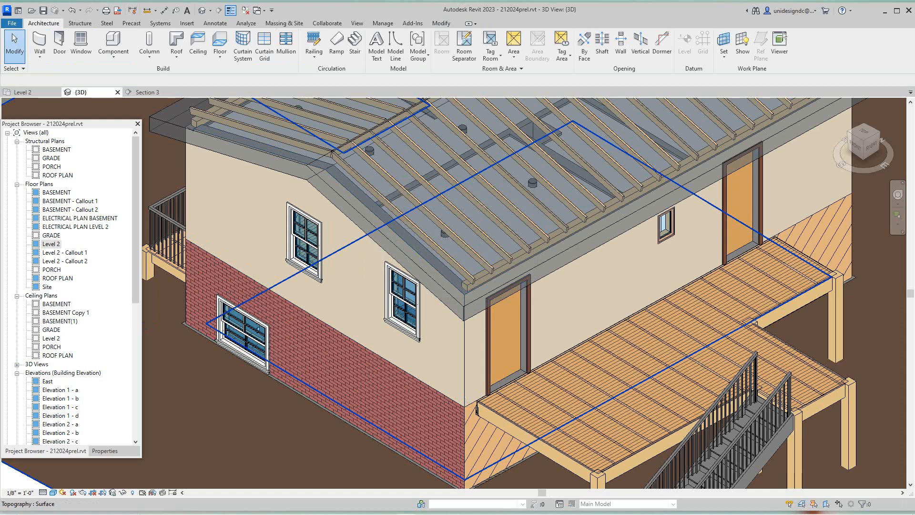
Start a sketched railing path on Level 2 with a segment about 4'-11" long from the house wall to the deck's corner post
double_click(51, 244)
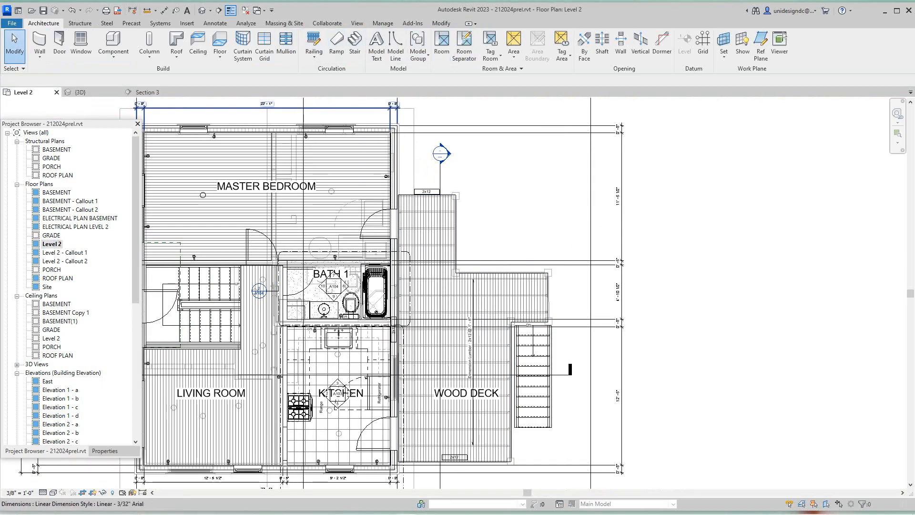
left_click(314, 55)
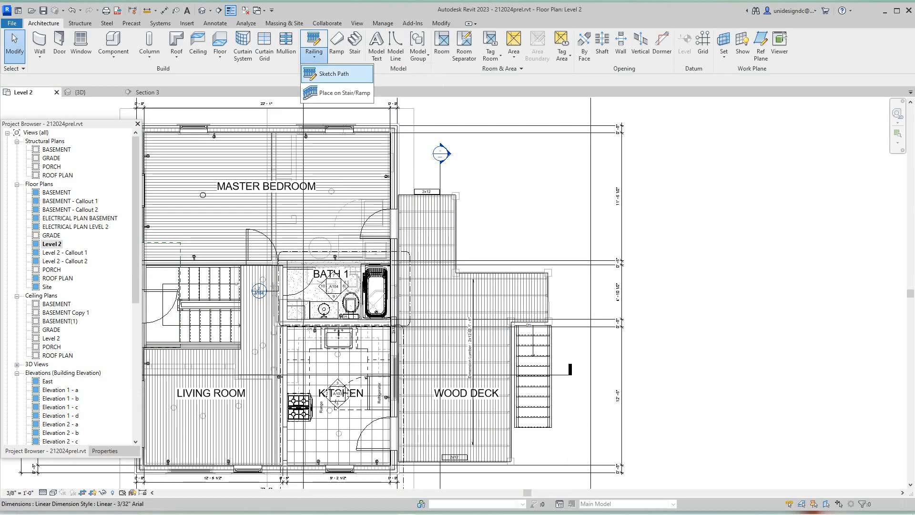
left_click(333, 74)
scroll(429, 219, "up", 3)
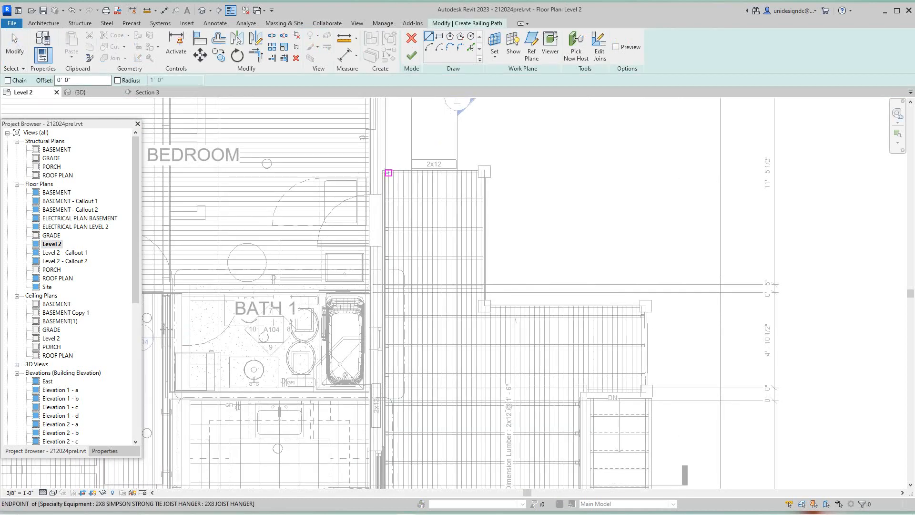
scroll(389, 172, "up", 3)
left_click(389, 173)
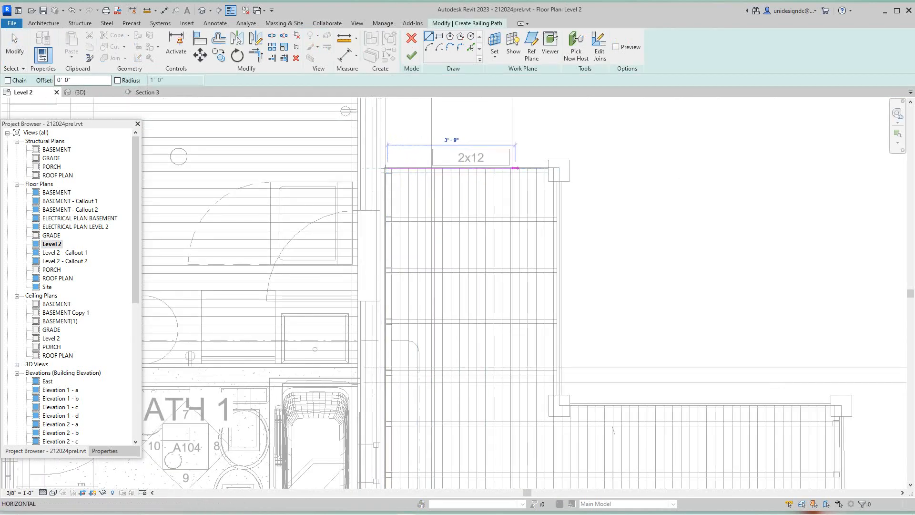
left_click(555, 167)
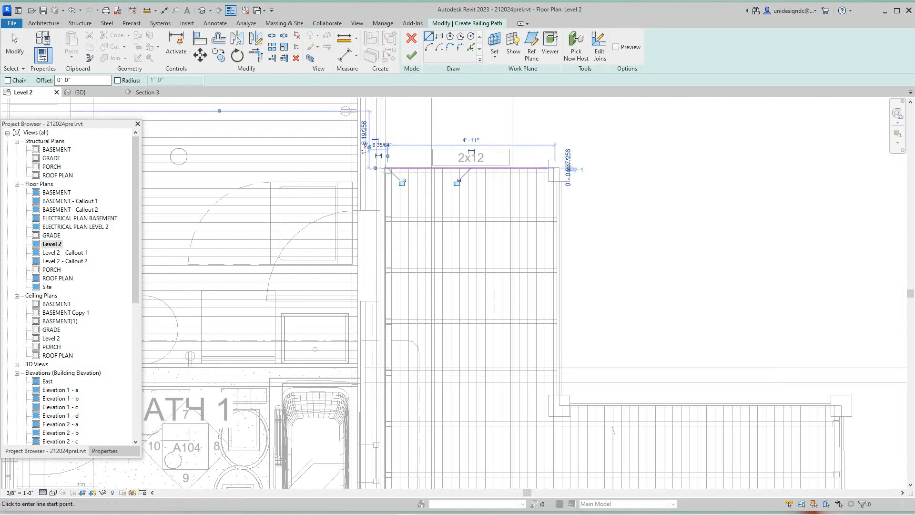
Continue the railing path about 6'-11" along the deck edge to the post at the inner corner
scroll(555, 168, "down", 2)
scroll(556, 168, "up", 1)
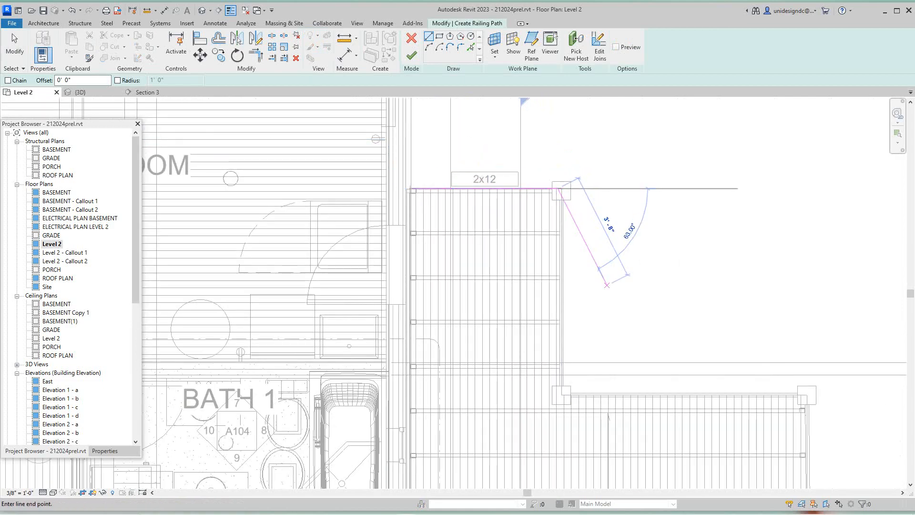
scroll(549, 400, "up", 1)
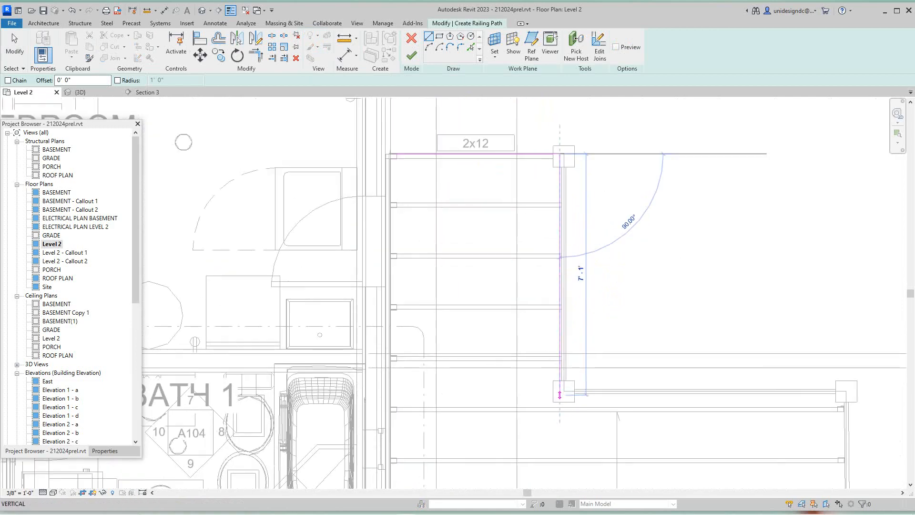
left_click(560, 389)
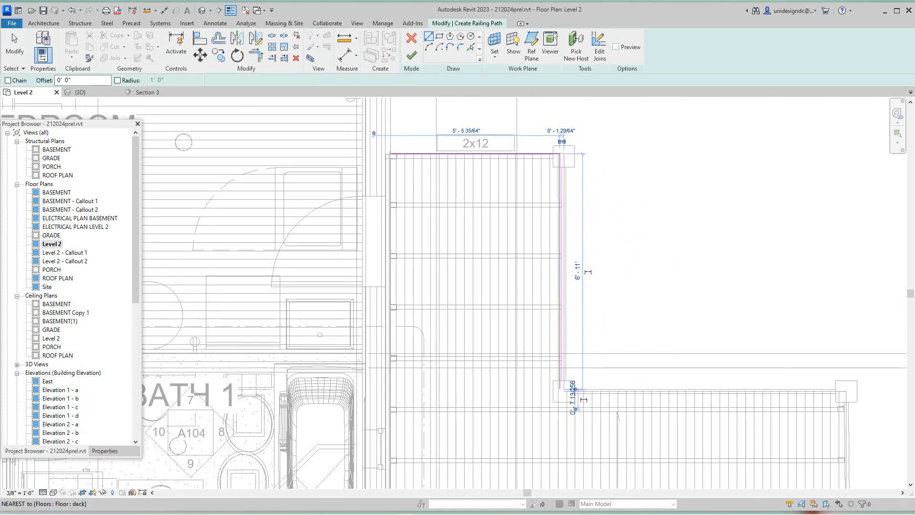
Extend the railing path about 8'-4" from the inner corner post to the outer corner post
left_click(559, 389)
scroll(557, 358, "down", 2)
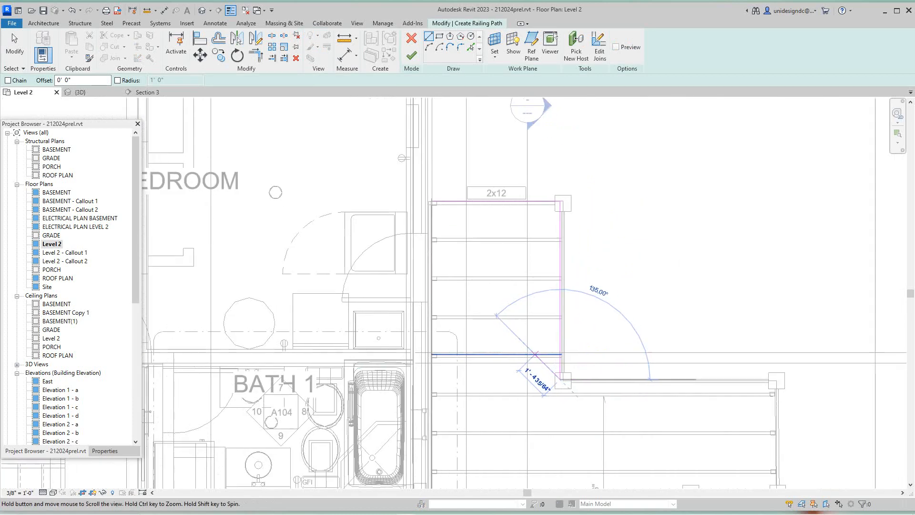
middle_click_drag(535, 355, 384, 293)
scroll(384, 294, "down", 1)
scroll(584, 311, "up", 3)
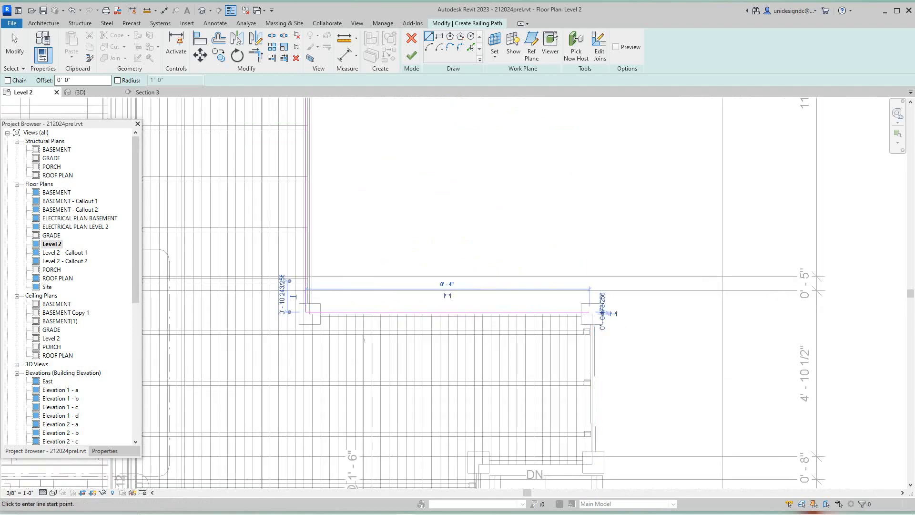
scroll(591, 313, "up", 1)
Extend the railing path about 4'-5" from the outer corner post to the post at the stair head, ending the line there
left_click(595, 316)
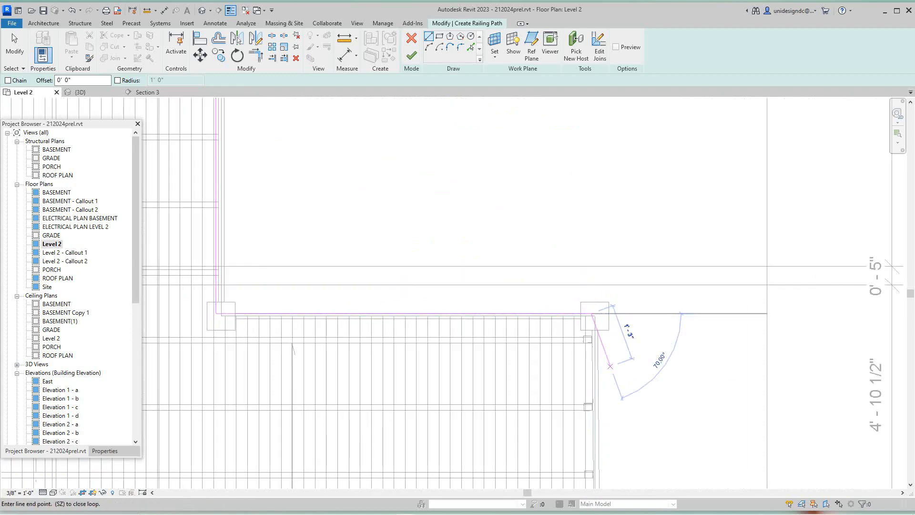
scroll(585, 334, "down", 2)
scroll(588, 419, "up", 3)
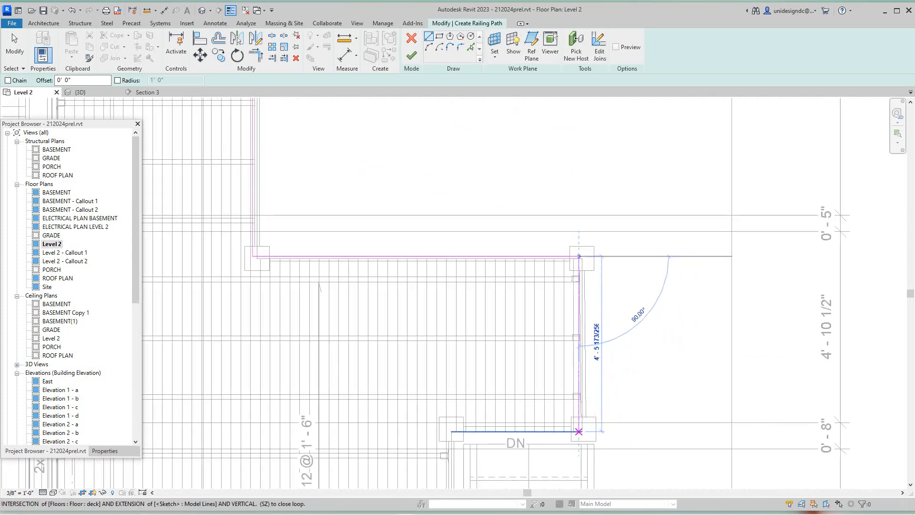
left_click(580, 430)
scroll(524, 295, "down", 2)
middle_click_drag(524, 295, 529, 305)
scroll(482, 159, "down", 1)
key("Escape")
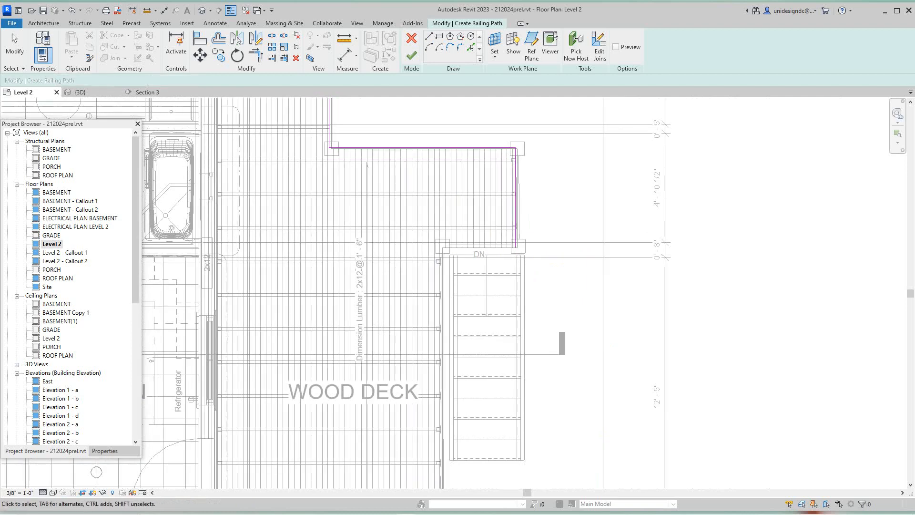
Finish the railing sketch along the deck edges between the house wall and the stair head
scroll(447, 258, "up", 2)
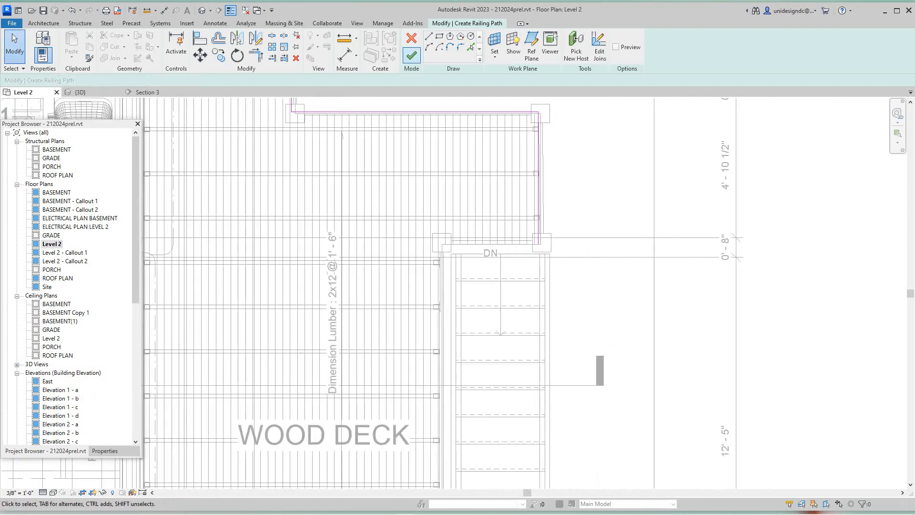
left_click(411, 56)
scroll(537, 198, "down", 2)
middle_click_drag(537, 236, 542, 202)
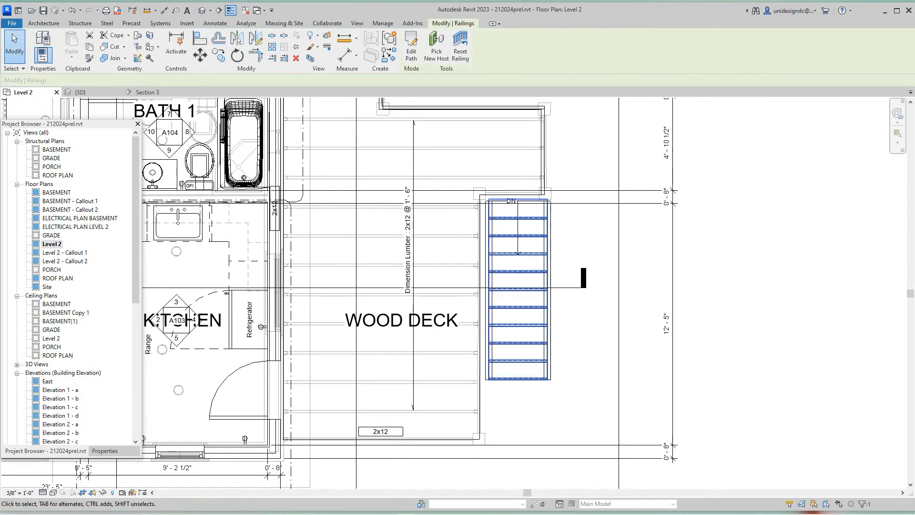
scroll(393, 327, "down", 2)
scroll(360, 388, "up", 1)
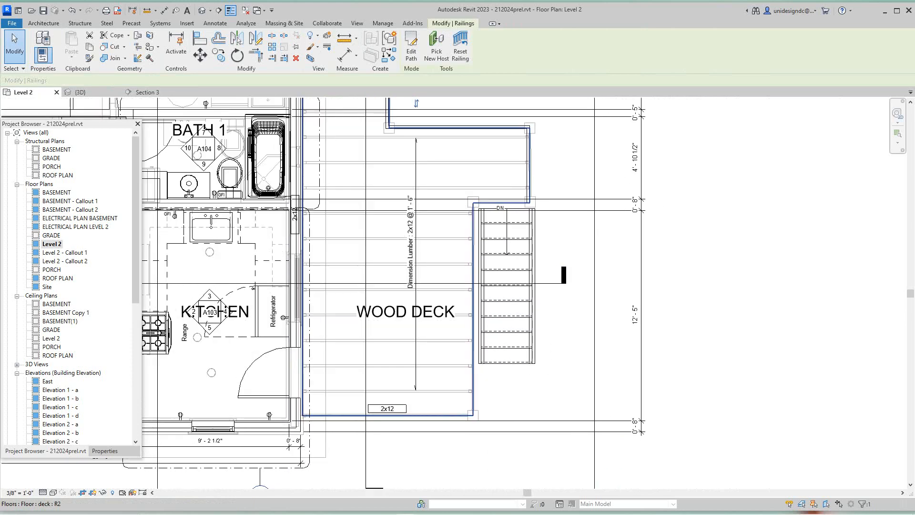
Show the new deck railing in the 3D view and clear the selection
scroll(310, 421, "up", 1)
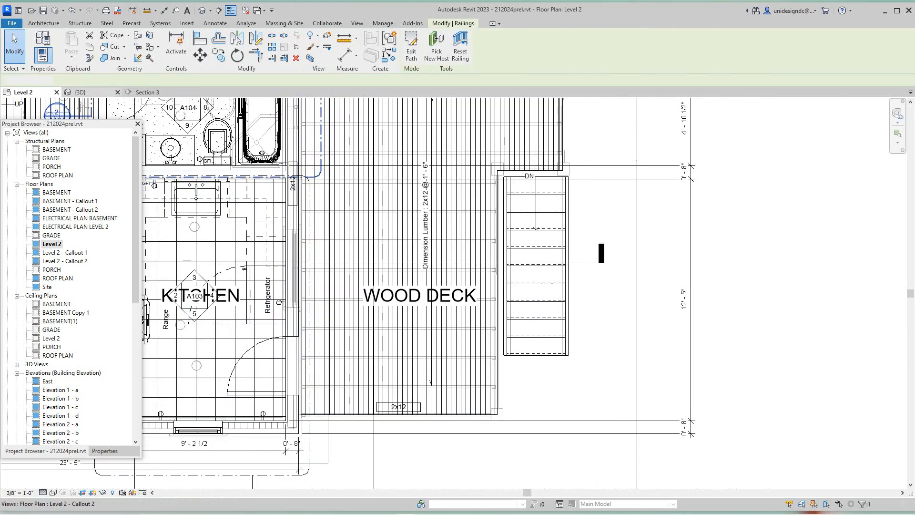
left_click(81, 93)
scroll(528, 324, "down", 2)
middle_click_drag(528, 329, 490, 277)
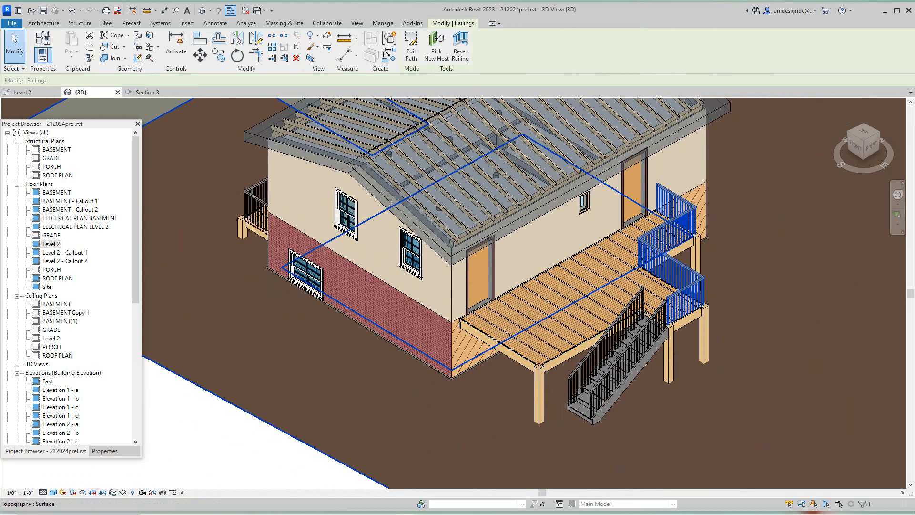
key("Escape")
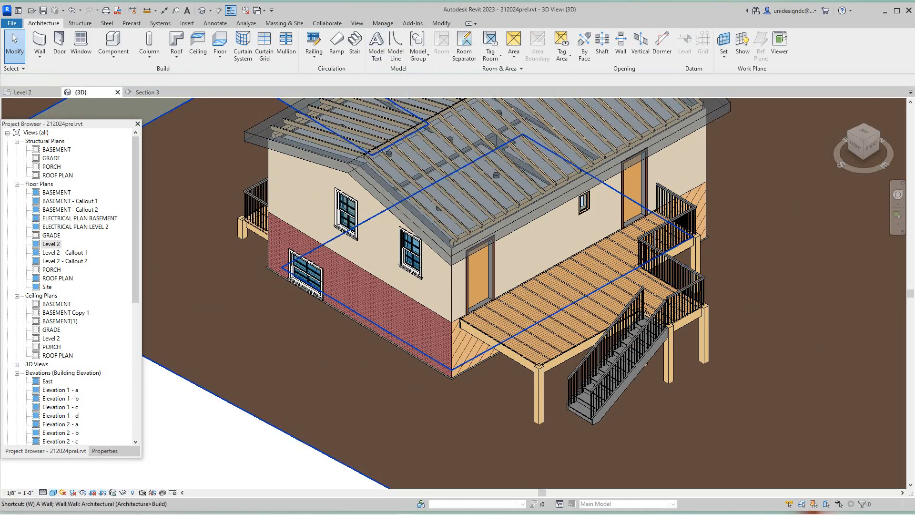
Tile the 3D, Level 2 and Section 3 views and frame the wood deck in the 3D and plan views
key("t")
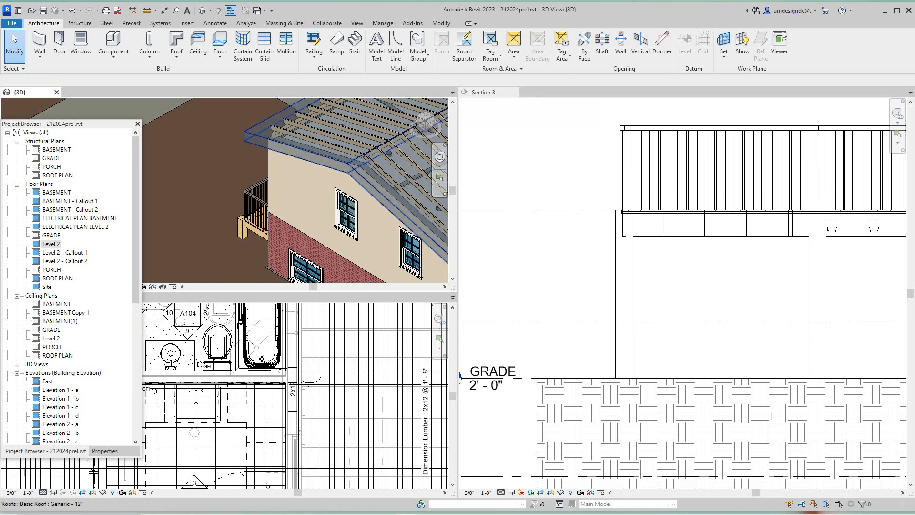
scroll(295, 191, "down", 6)
middle_click_drag(346, 255, 347, 204)
scroll(347, 204, "up", 1)
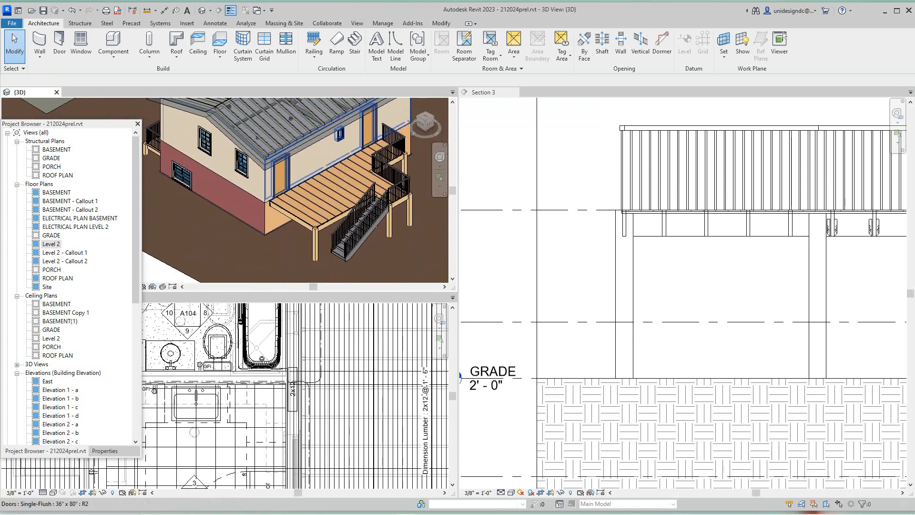
scroll(248, 376, "down", 7)
scroll(283, 427, "up", 2)
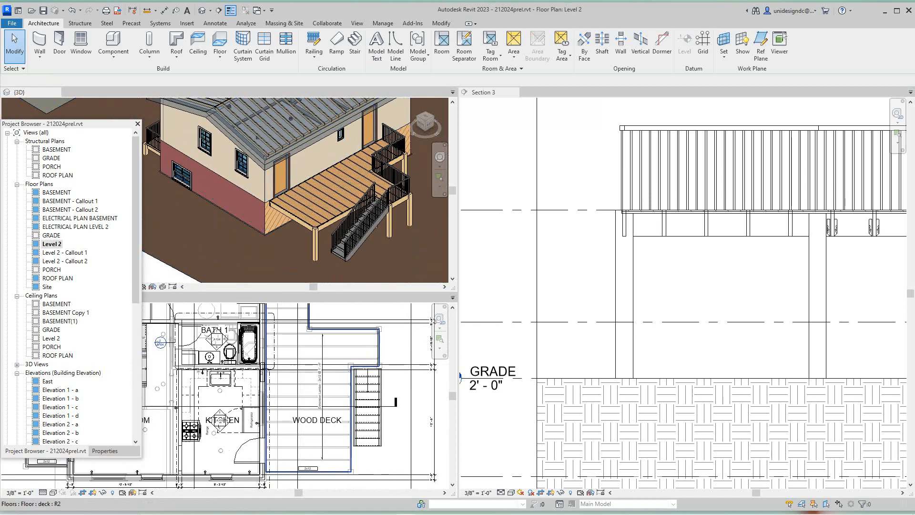
middle_click_drag(284, 428, 257, 334)
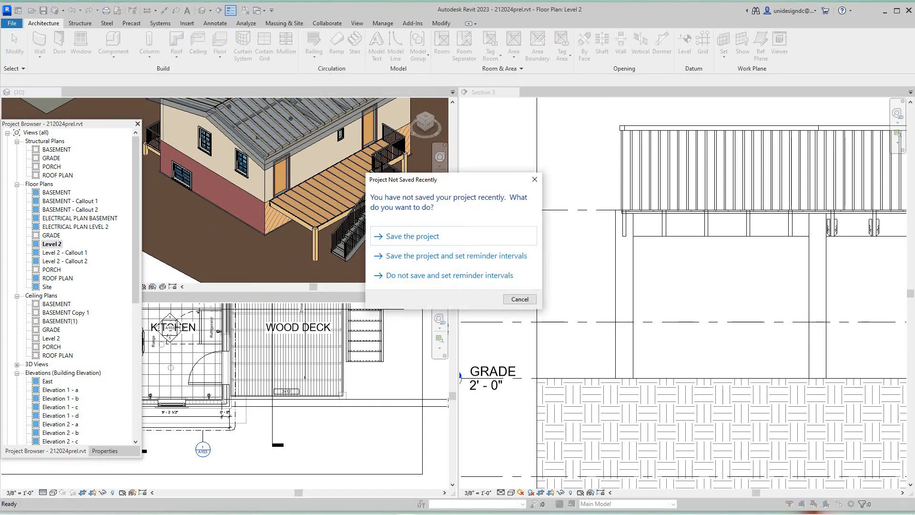
Dismiss the save reminder and sketch a new railing path line about 10'-0" along the deck's end edge, from the house wall to the outer corner
left_click(520, 299)
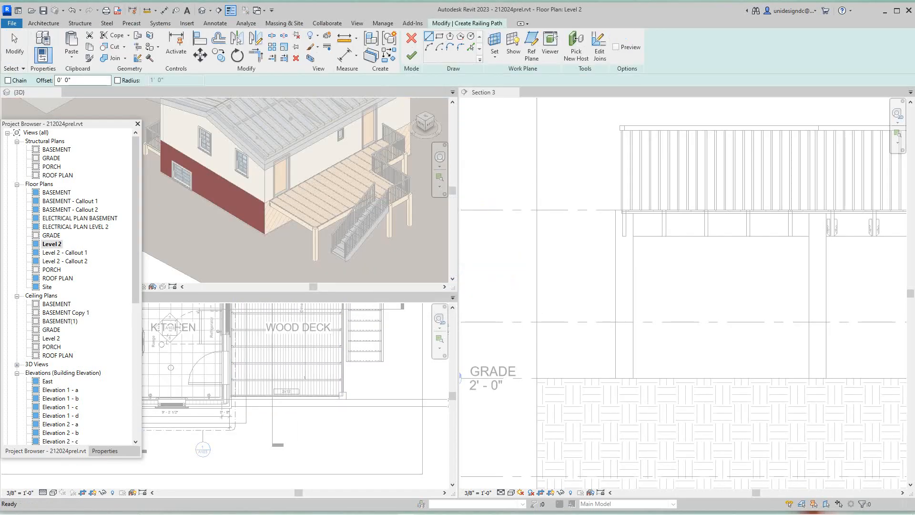
scroll(241, 396, "up", 5)
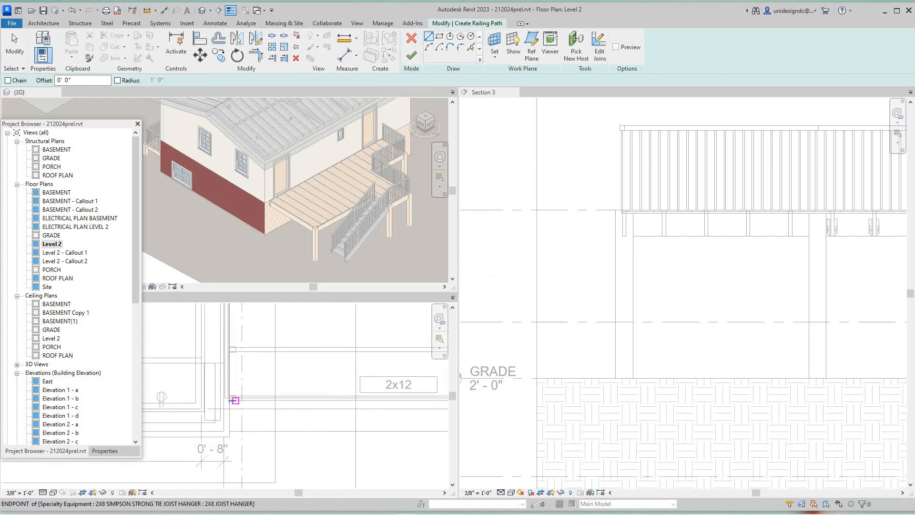
scroll(228, 398, "up", 1)
scroll(310, 405, "down", 3)
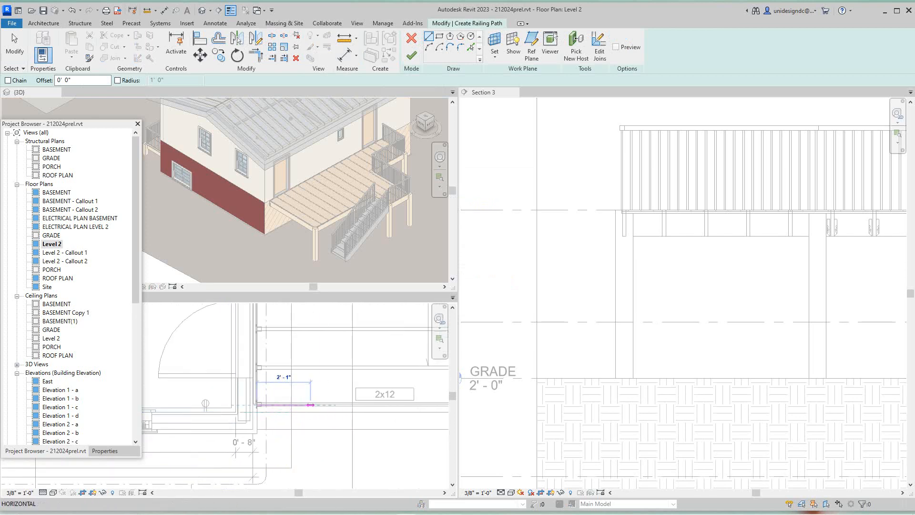
middle_click_drag(355, 405, 238, 420)
scroll(325, 418, "up", 2)
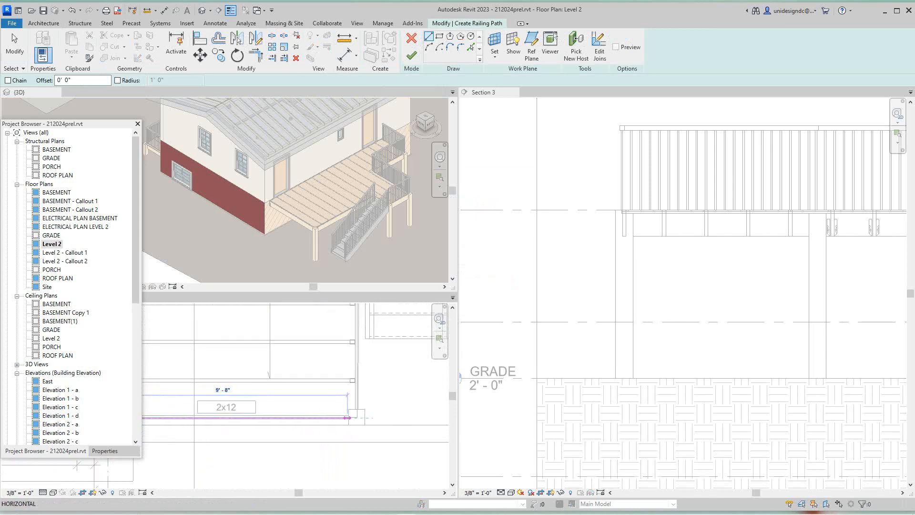
scroll(356, 411, "down", 2)
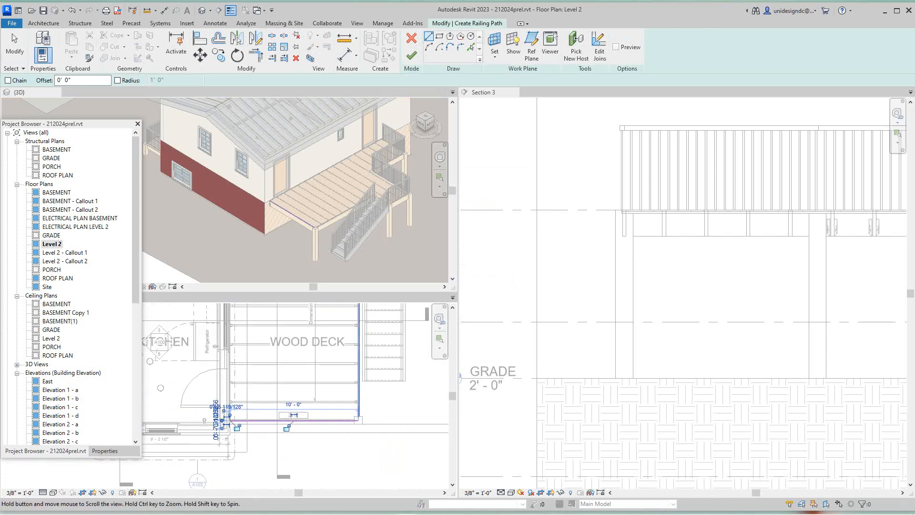
middle_click_drag(355, 414, 362, 453)
scroll(361, 412, "down", 2)
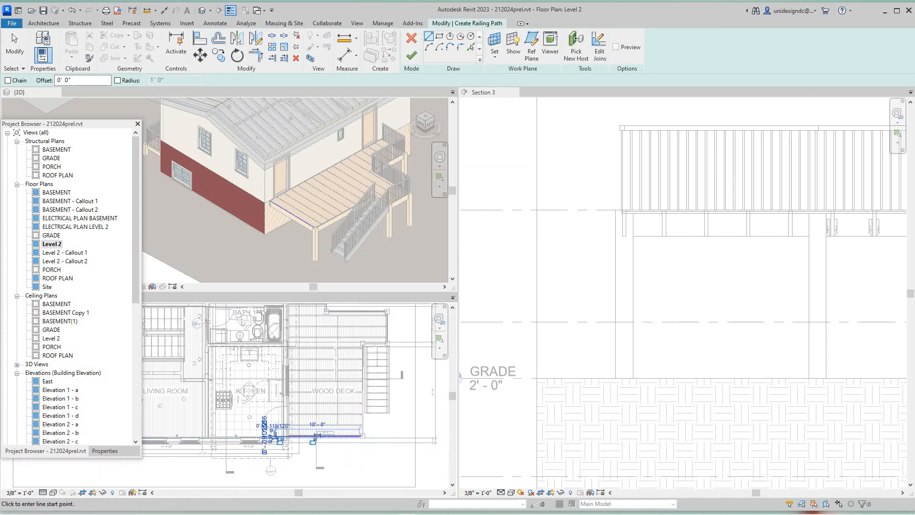
scroll(367, 406, "up", 4)
scroll(368, 330, "down", 3)
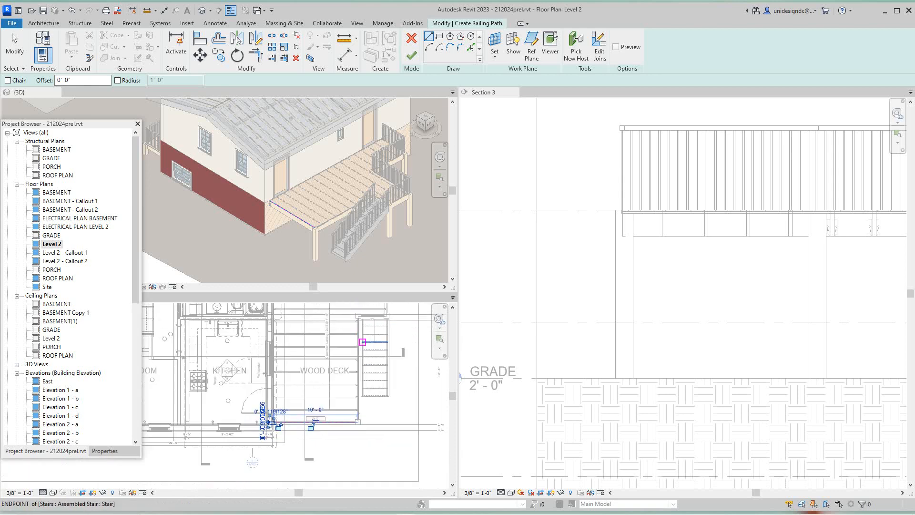
scroll(362, 342, "up", 3)
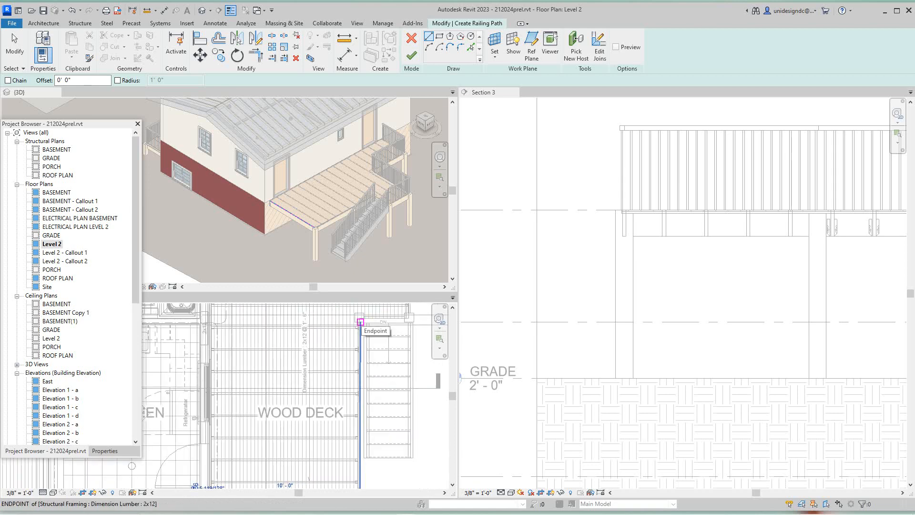
scroll(360, 322, "up", 2)
scroll(353, 329, "up", 1)
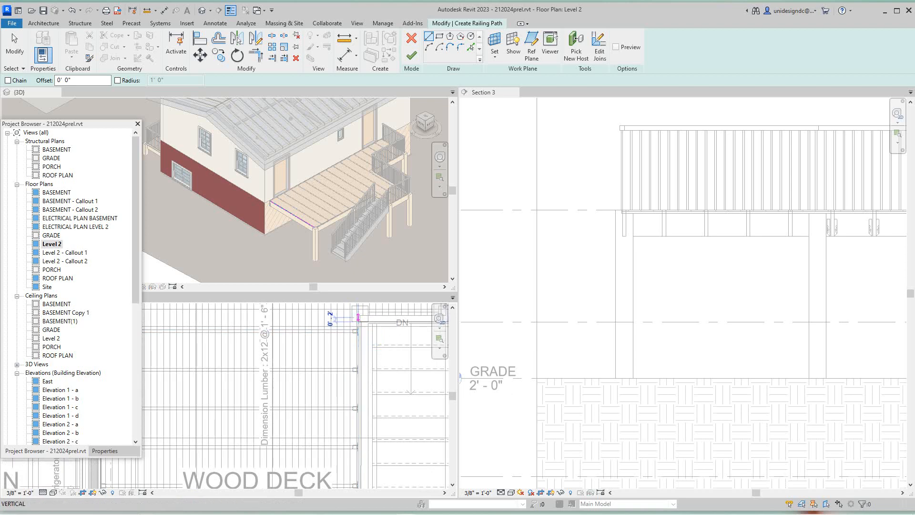
scroll(368, 330, "down", 3)
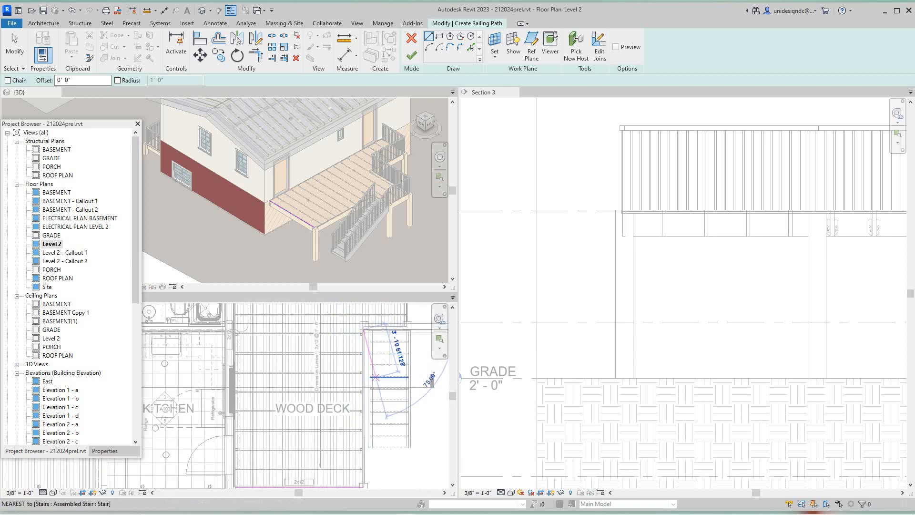
key("Escape")
key("Escape")
Continue the railing path from the outer deck corner along the stair side to the stair head, and finish the railing
scroll(349, 480, "up", 1)
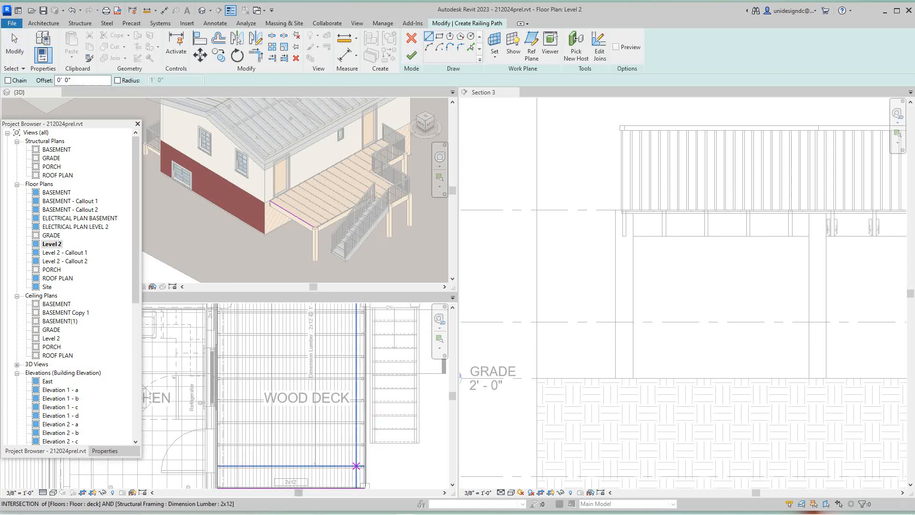
scroll(356, 465, "down", 1)
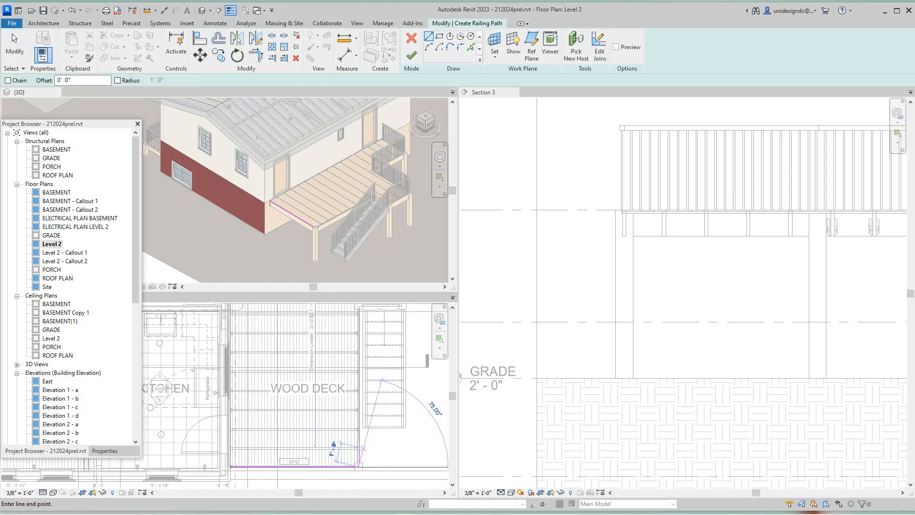
scroll(359, 343, "up", 4)
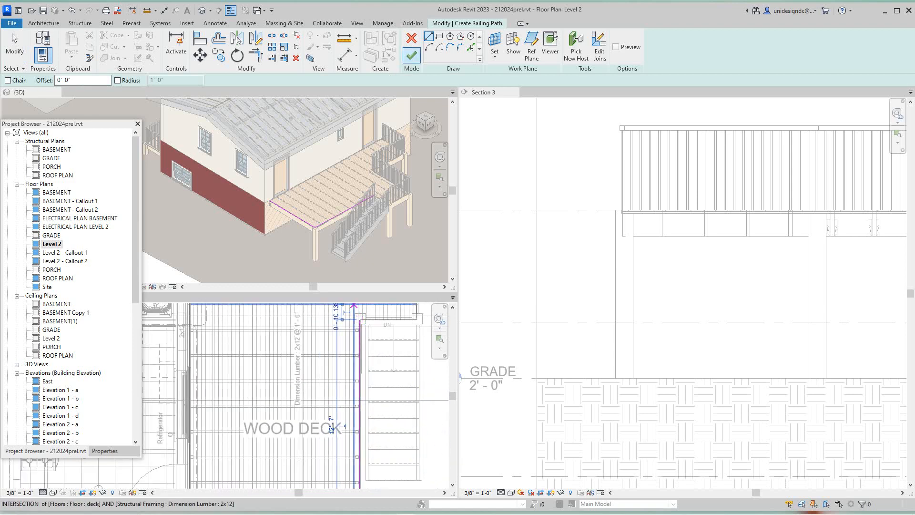
left_click(412, 55)
key("Escape")
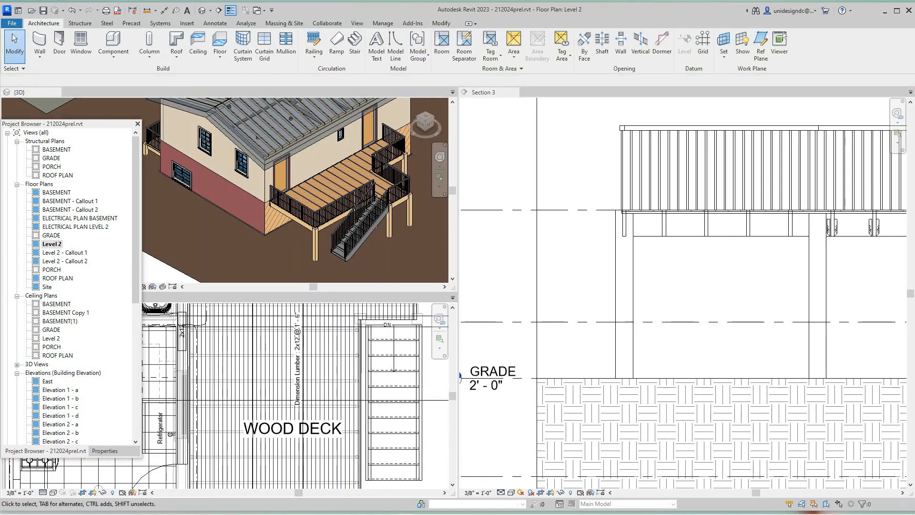
Examine the finished deck railing in the 3D view and in Section 3
scroll(336, 191, "up", 3)
left_click(334, 191)
scroll(284, 190, "down", 3)
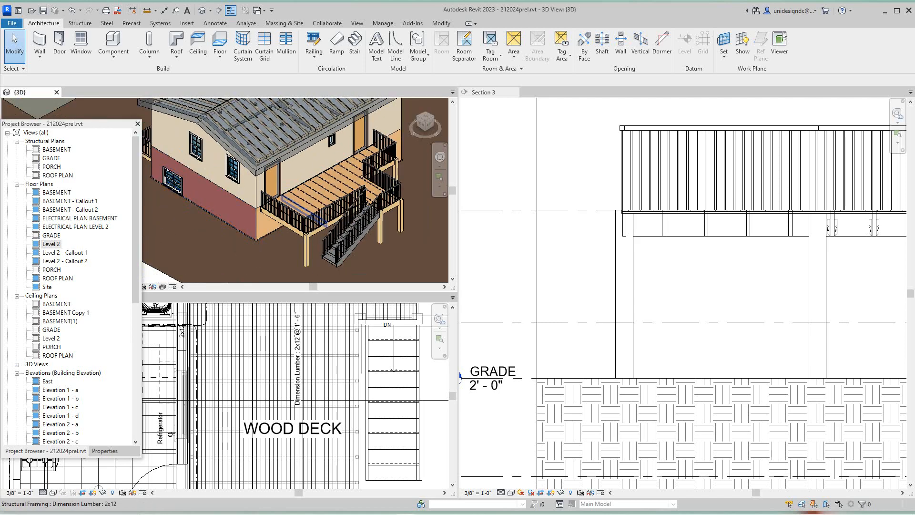
scroll(653, 281, "down", 4)
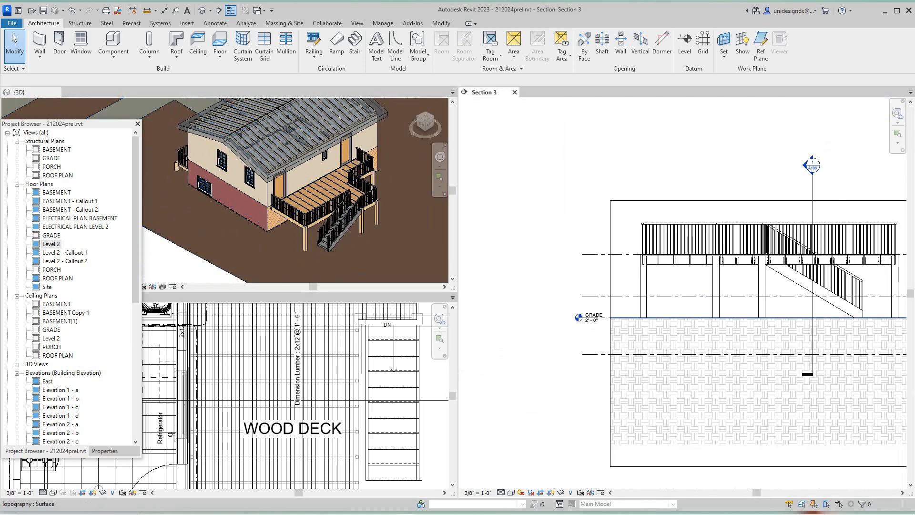
scroll(521, 288, "down", 1)
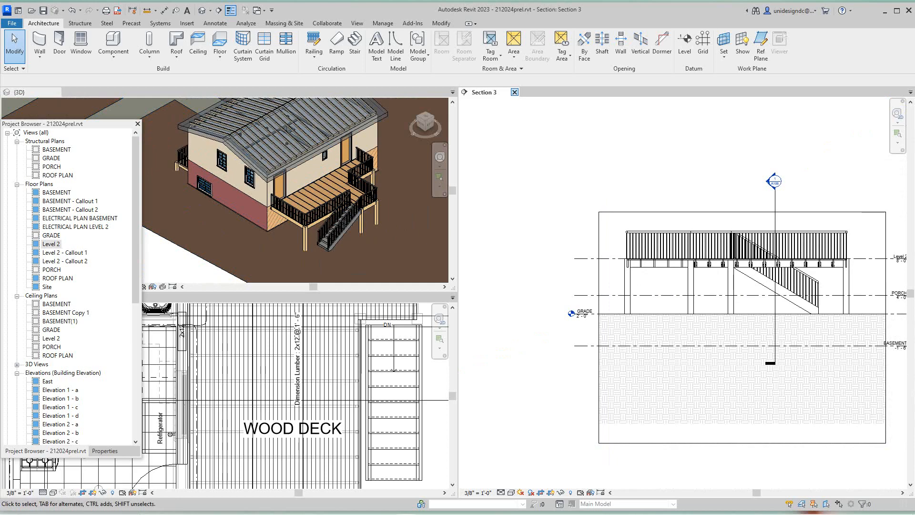
Close the Section 3 and Level 2 views, keeping only the 3D view open
left_click(515, 92)
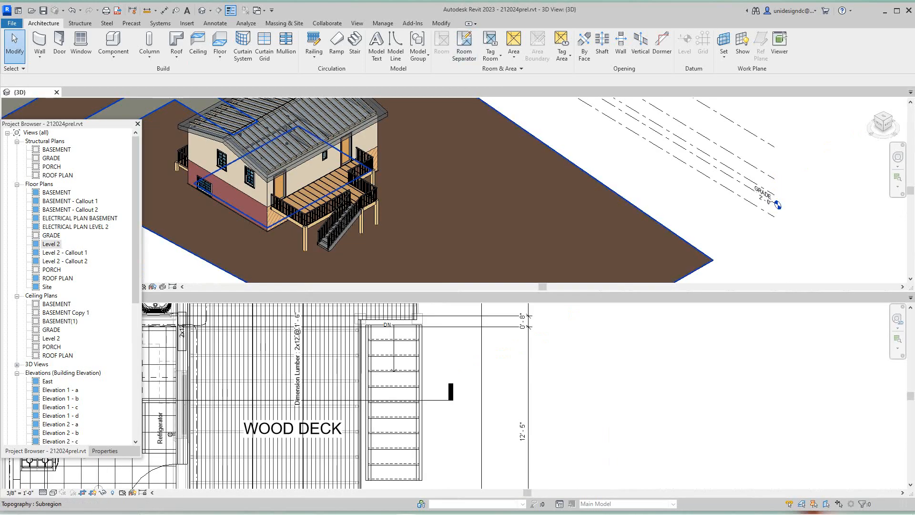
key("t")
scroll(354, 331, "down", 4)
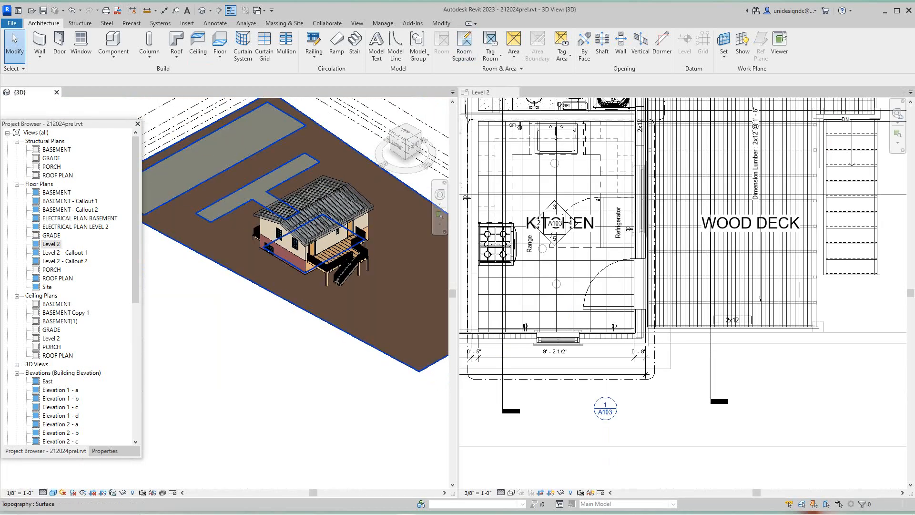
scroll(584, 267, "down", 3)
left_click(515, 92)
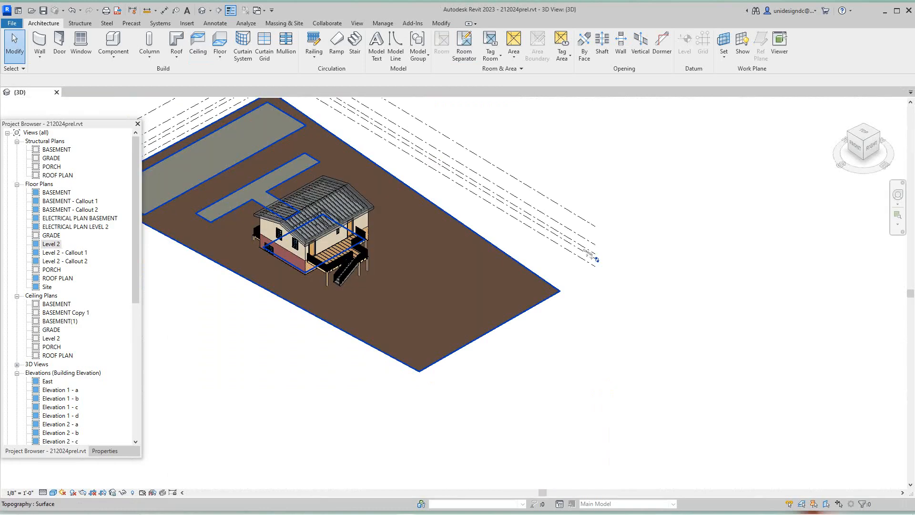
Examine the deck floor, railings and stair from close up and within the whole house in the 3D view
middle_click_drag(305, 249, 416, 339)
scroll(416, 339, "up", 1)
scroll(456, 343, "up", 5)
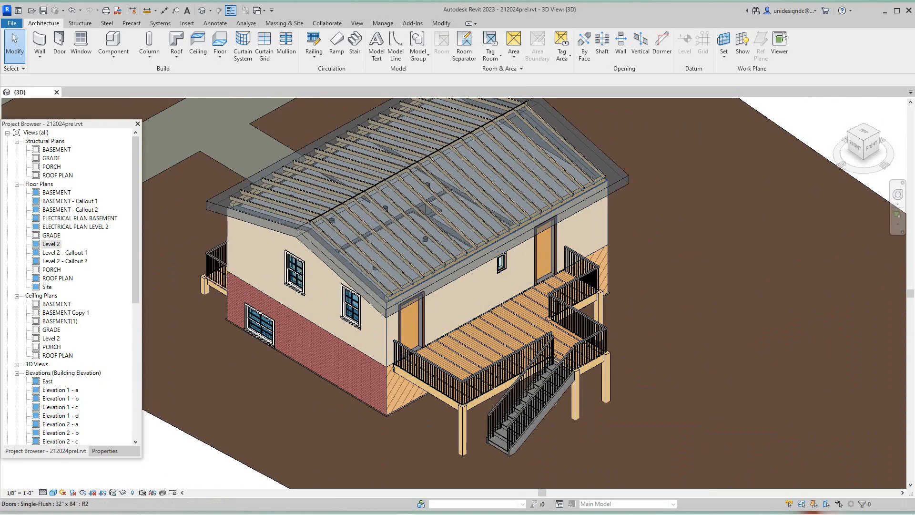
scroll(445, 300, "down", 2)
scroll(445, 366, "up", 4)
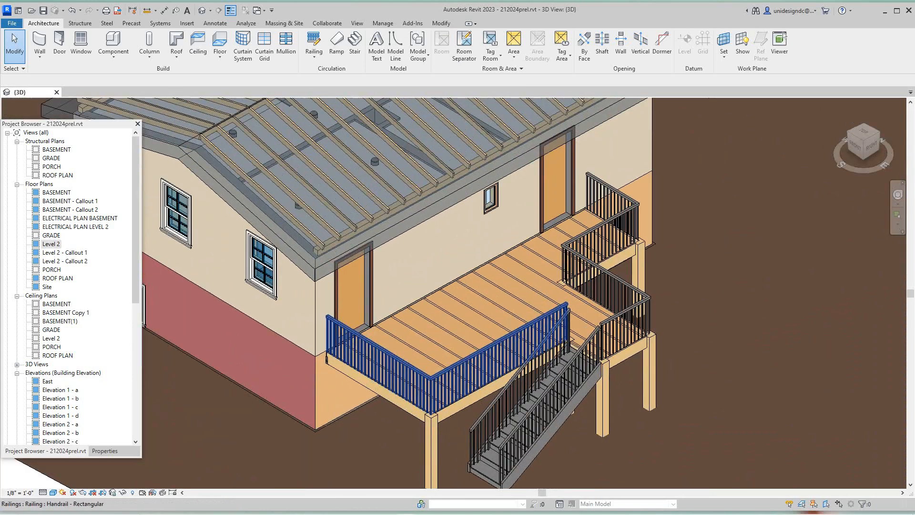
scroll(446, 325, "down", 2)
scroll(472, 334, "up", 1)
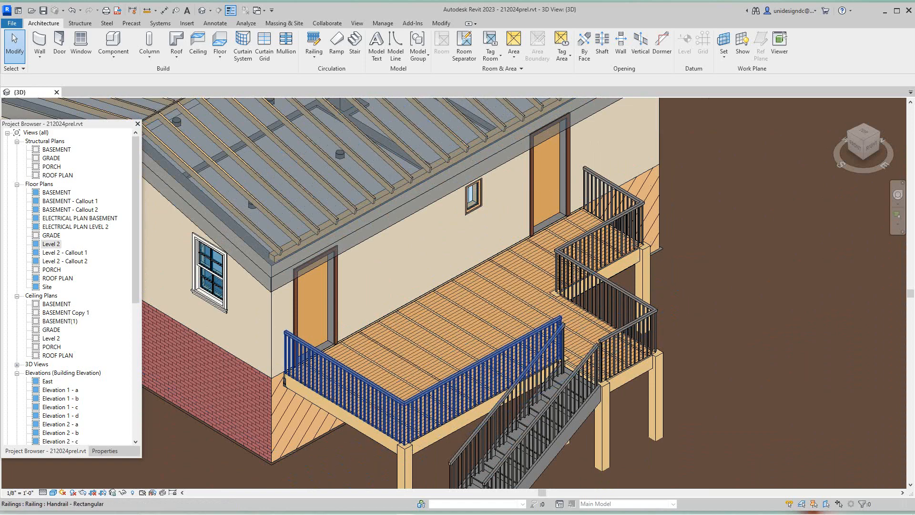
scroll(461, 382, "down", 4)
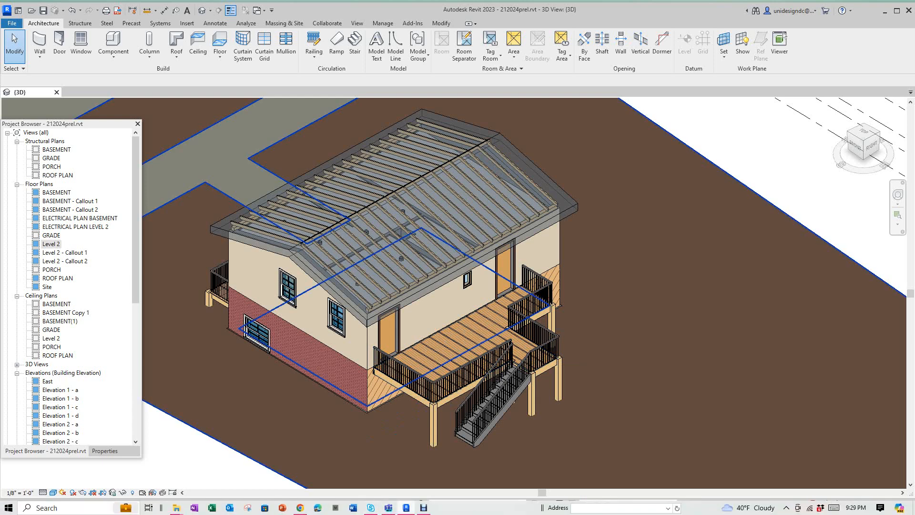
left_click(424, 508)
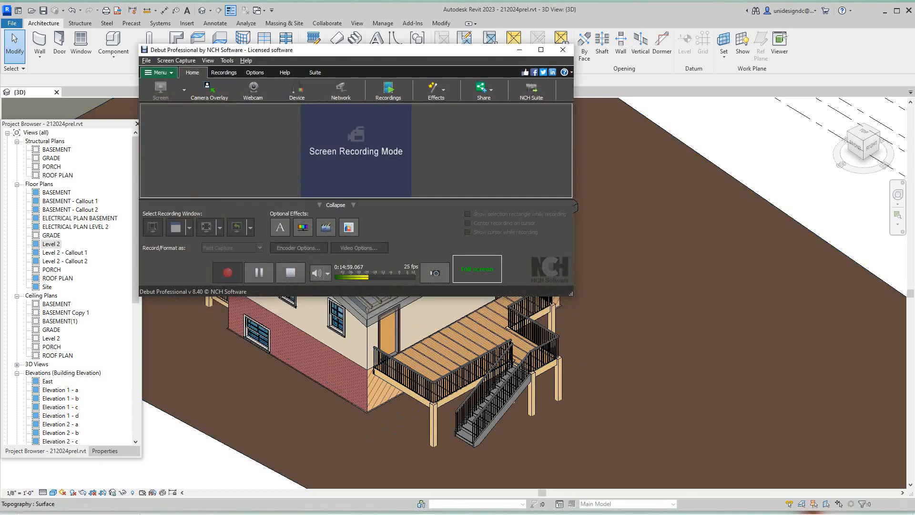